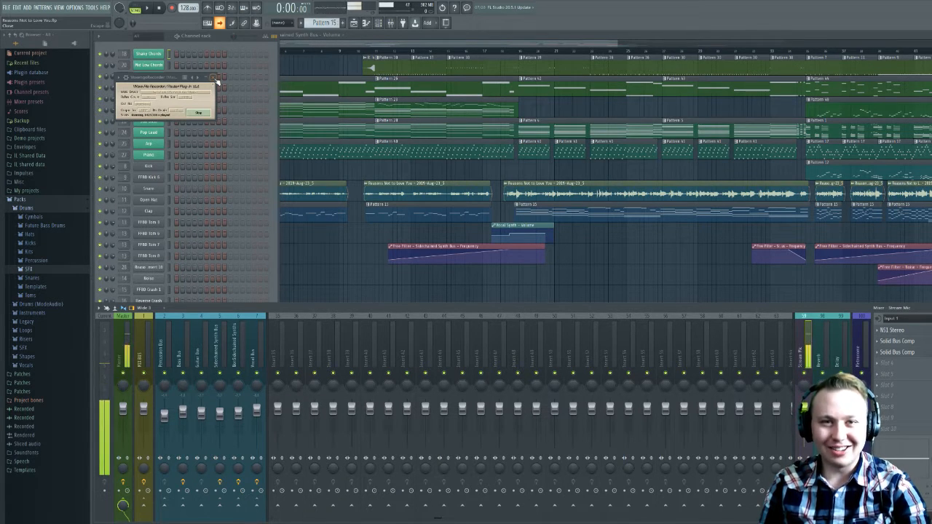
- Close the wave file recorder plugin window and bring the playlist to the front
left_click(213, 77)
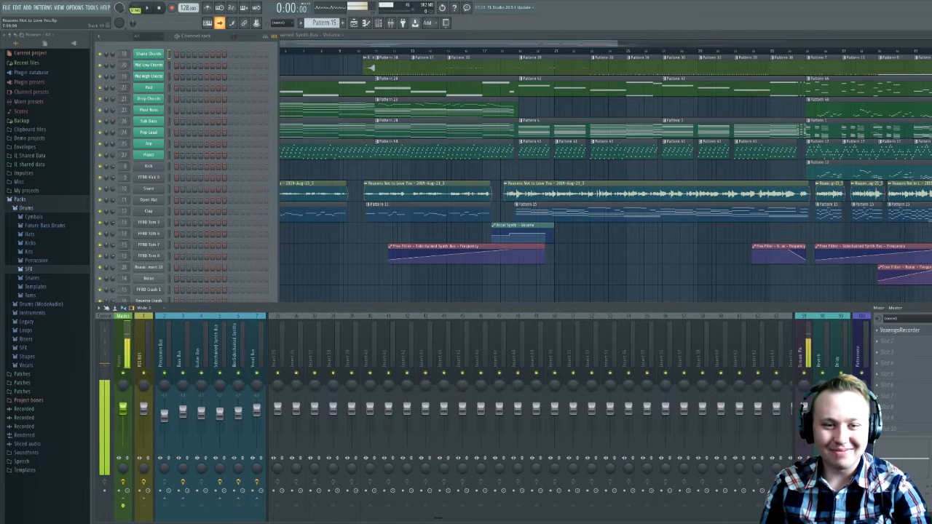
left_click(272, 221)
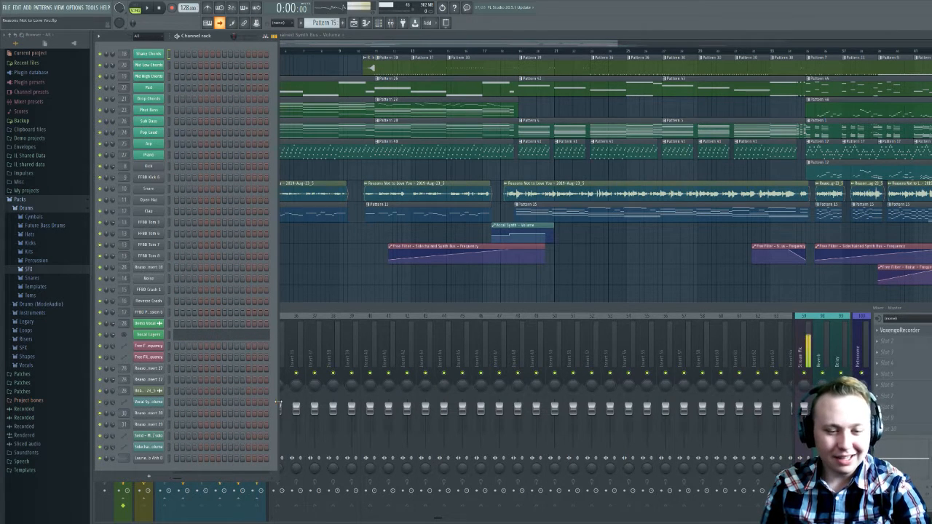
mouse_move(278, 403)
left_mouse_down()
mouse_move(374, 403)
mouse_move(287, 397)
left_mouse_up()
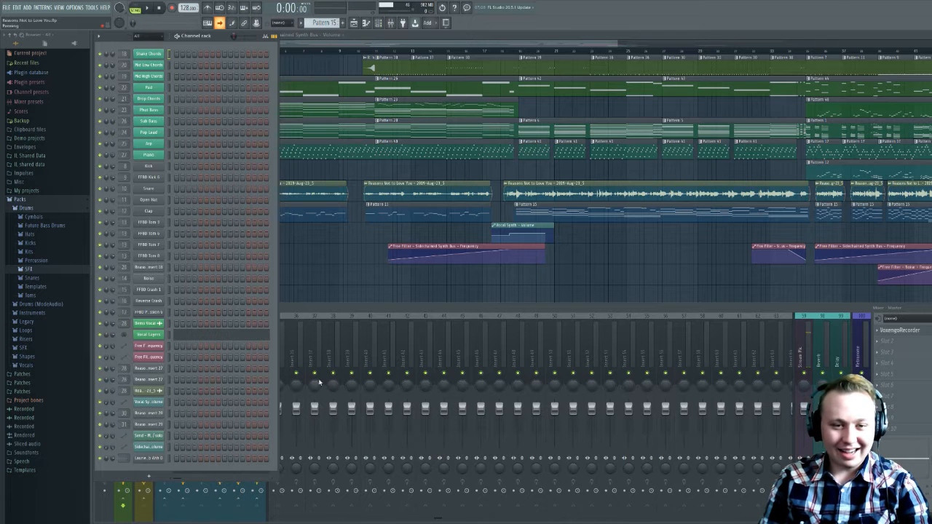
key("F5")
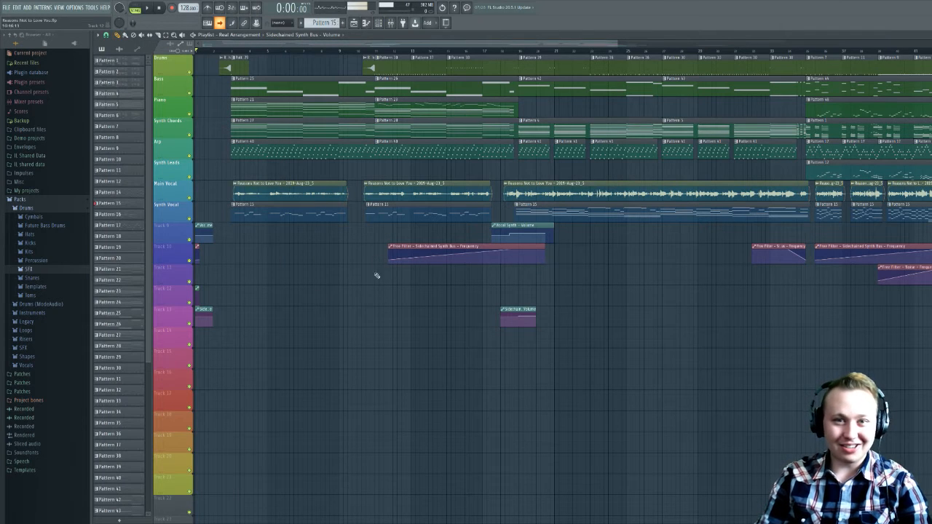
- Hide the mixer and play the whole arrangement through in the playlist
left_click(394, 24)
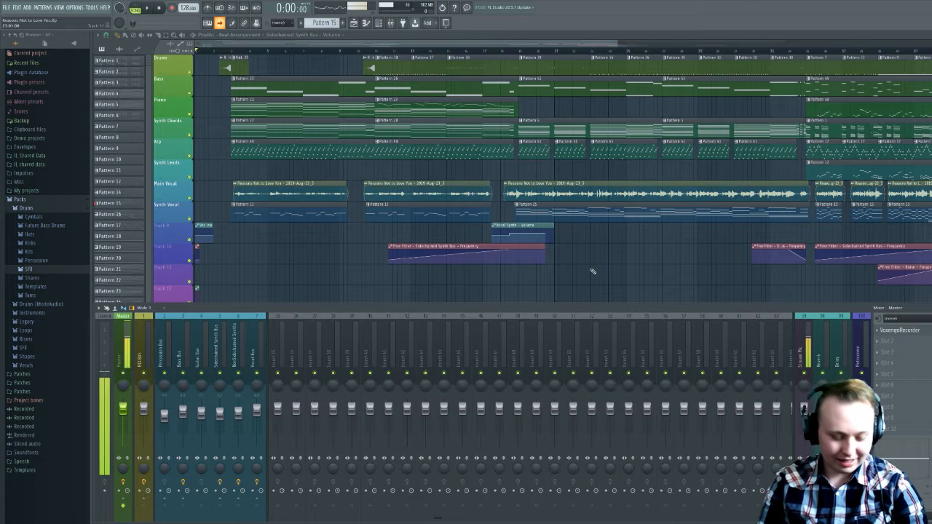
key("F9")
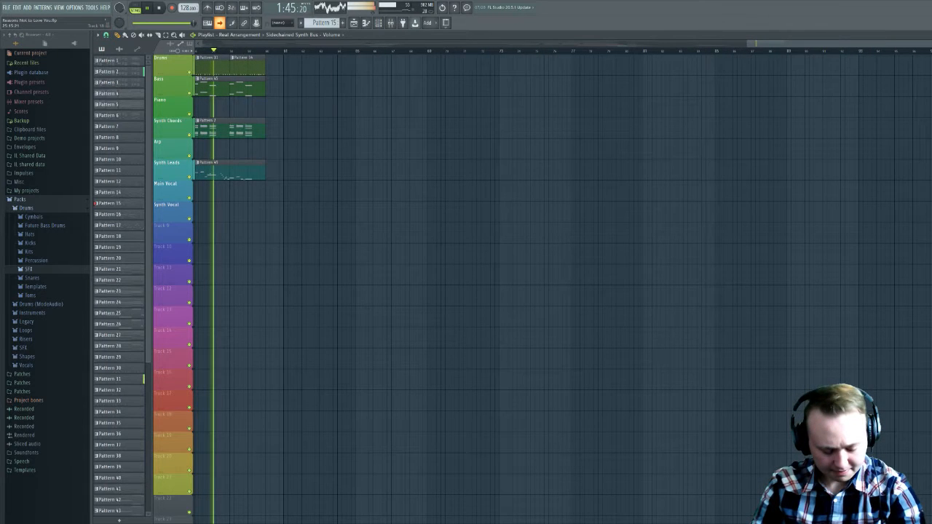
scroll(572, 48, "down", 4)
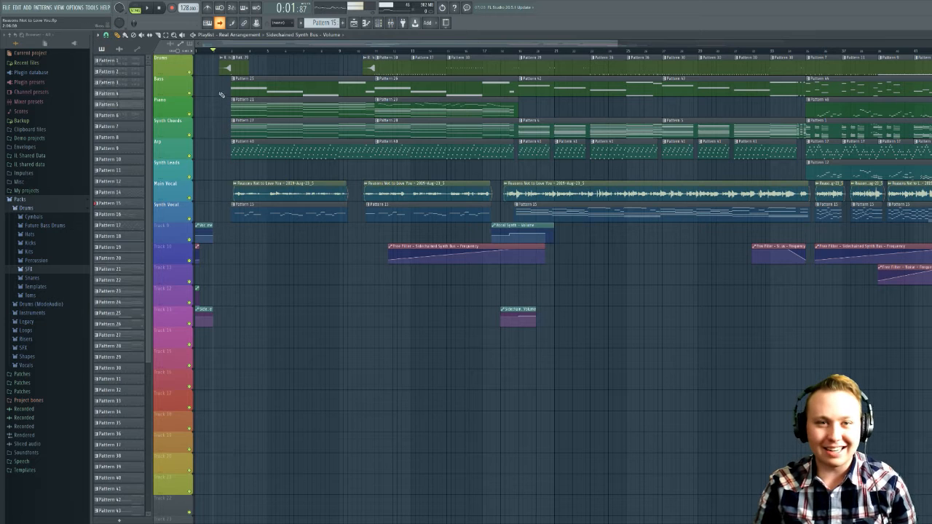
- Mute the Bass, Piano, Synth Chords, Arp, Synth Leads, Main Vocal and Synth Vocal tracks so only the Drums track stays audible
left_click(190, 94)
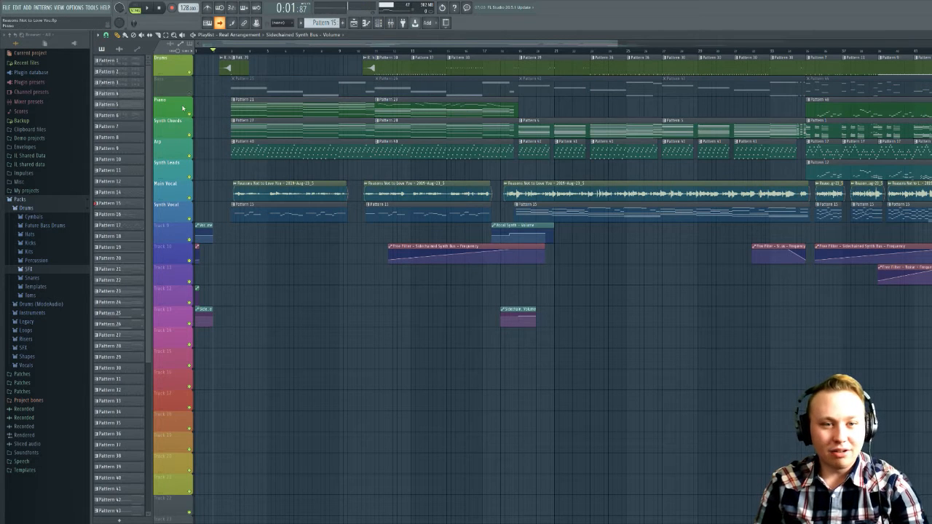
left_click(190, 115)
left_click(191, 136)
left_click(190, 156)
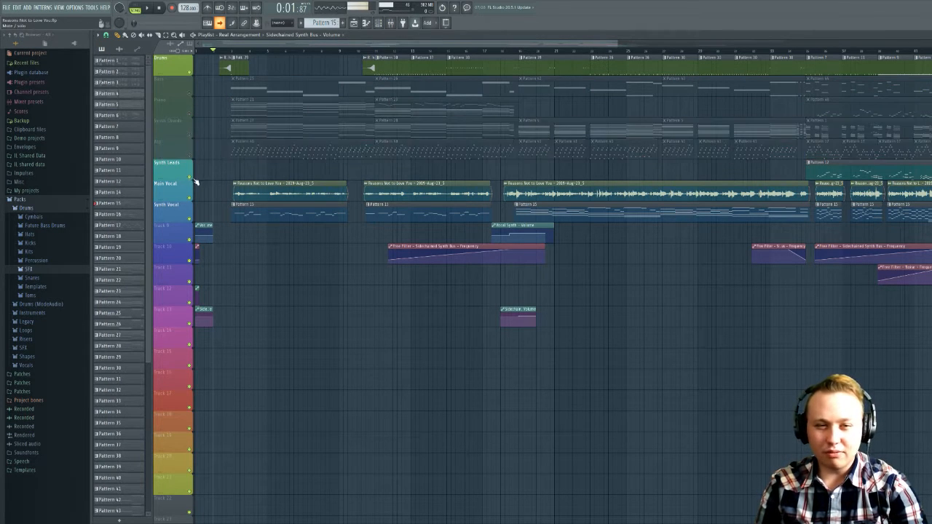
left_click(190, 178)
left_click(190, 198)
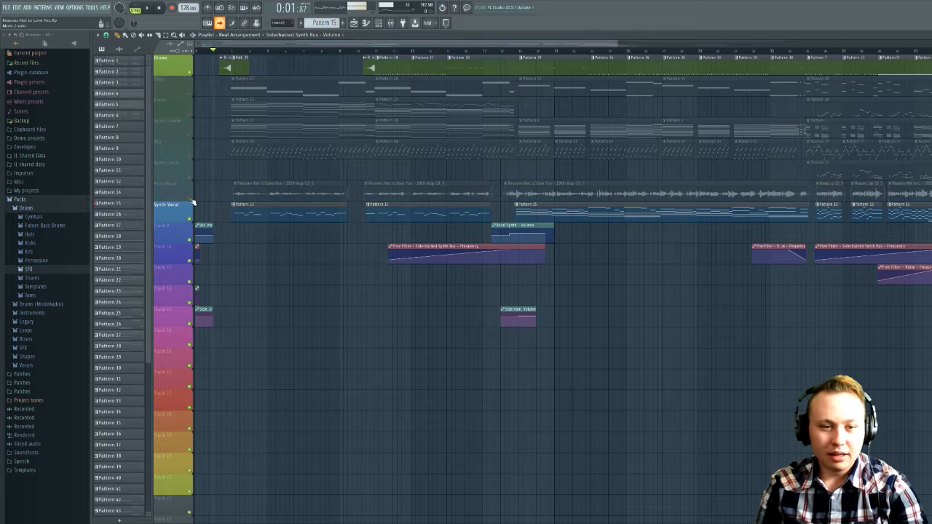
left_click(191, 219)
- Play the drums alone in the intro and again from bar 10
scroll(292, 138, "right", 3)
scroll(261, 110, "left", 3)
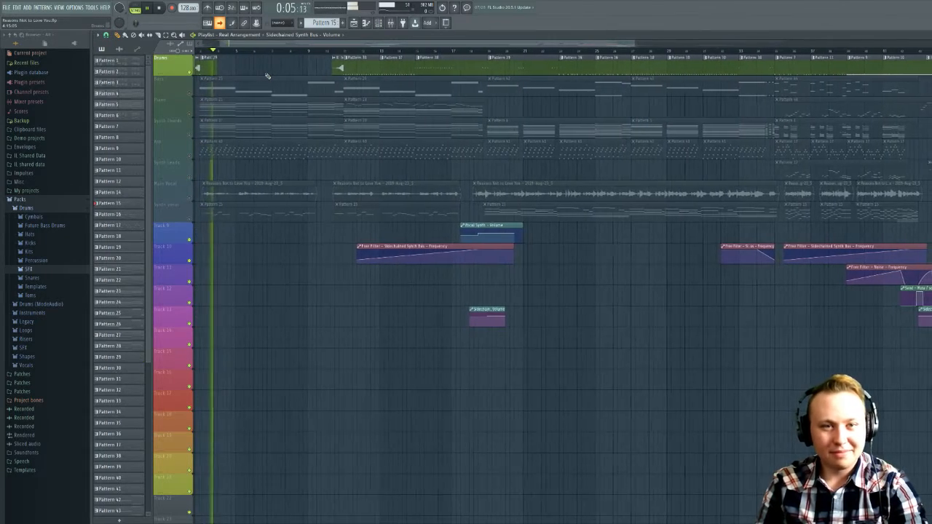
key("space")
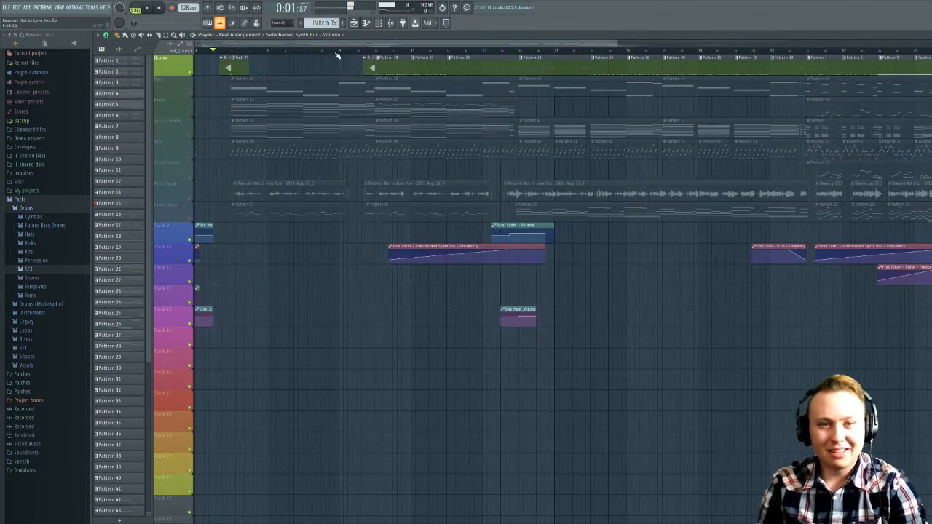
left_click(221, 23)
left_click_drag(363, 51, 358, 52)
key("space")
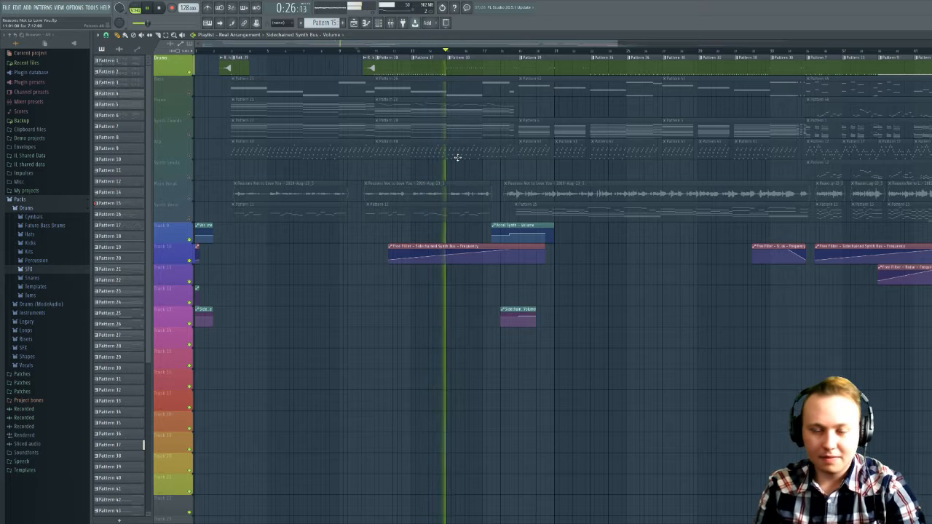
key("space")
- Play the drums alone from bar 22, and reset the song position to the start
scroll(457, 164, "right", 5)
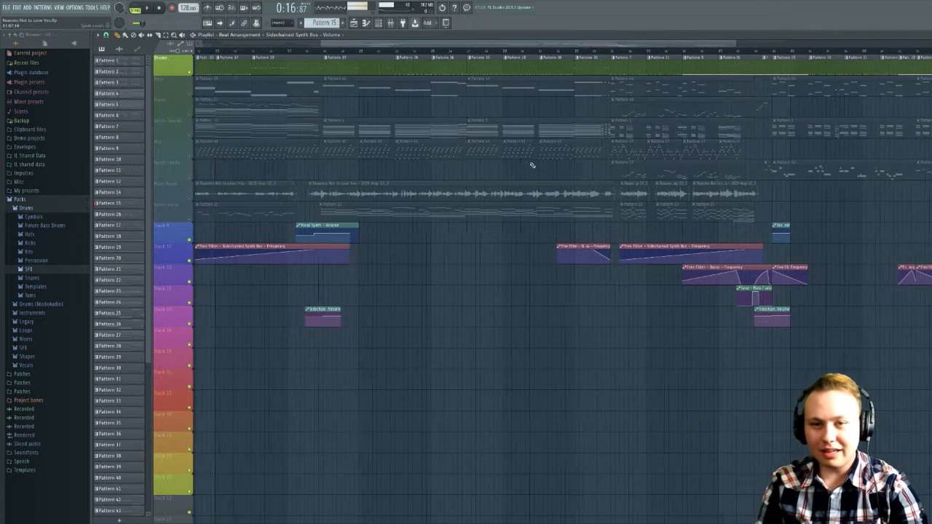
left_click(357, 52)
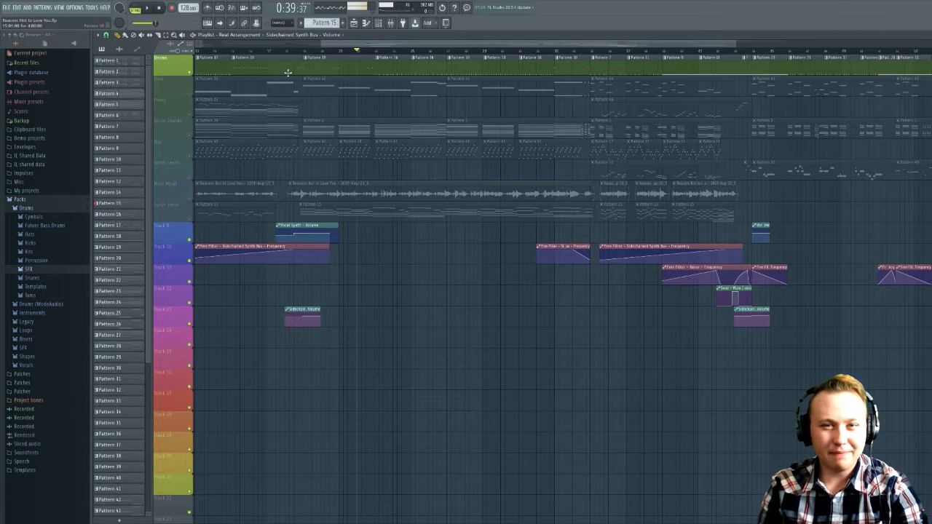
key("space")
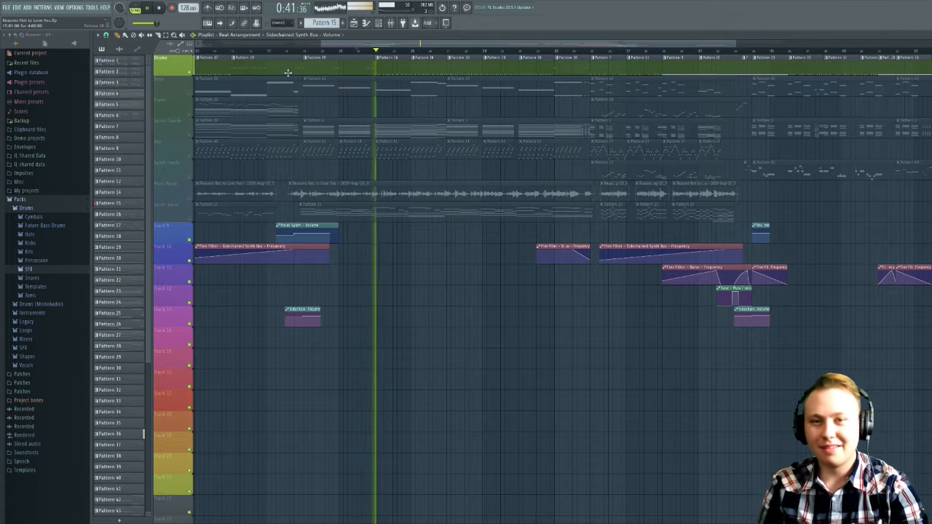
key("space")
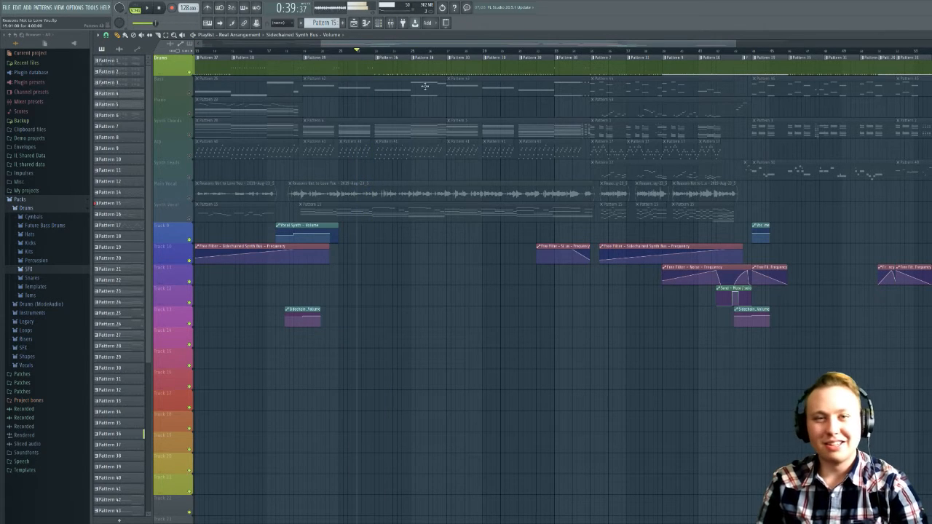
left_click(161, 8)
- Unmute the Bass track and play it together with the drums from bar 3
scroll(402, 109, "left", 3)
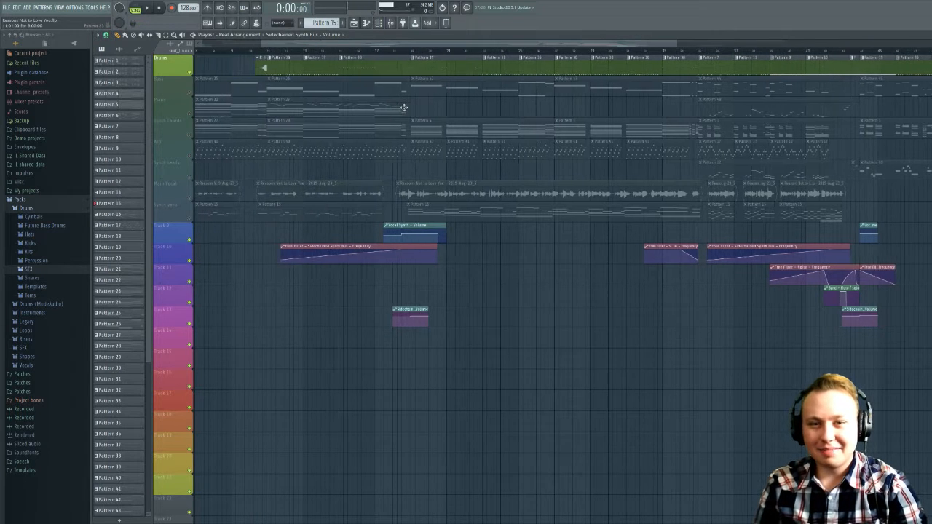
scroll(403, 108, "left", 3)
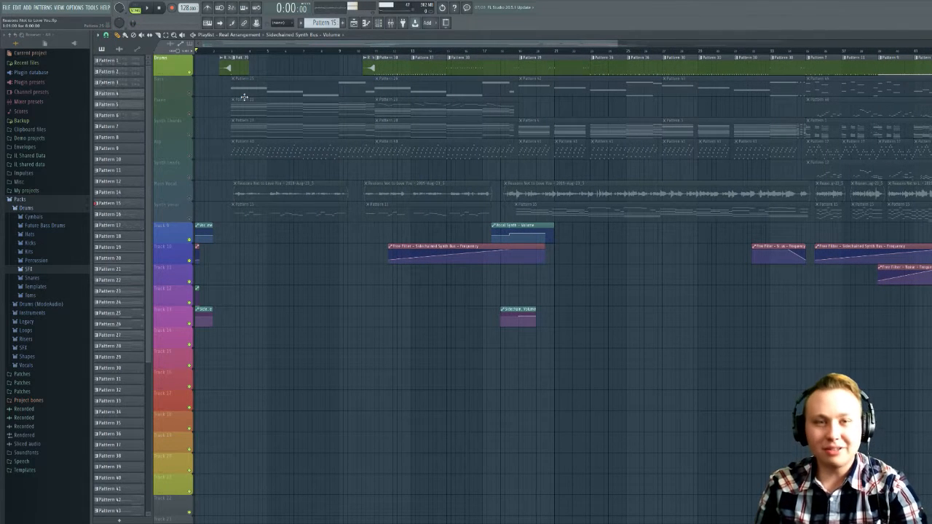
left_click(195, 97)
left_click_drag(240, 52, 232, 52)
key("space")
key("space")
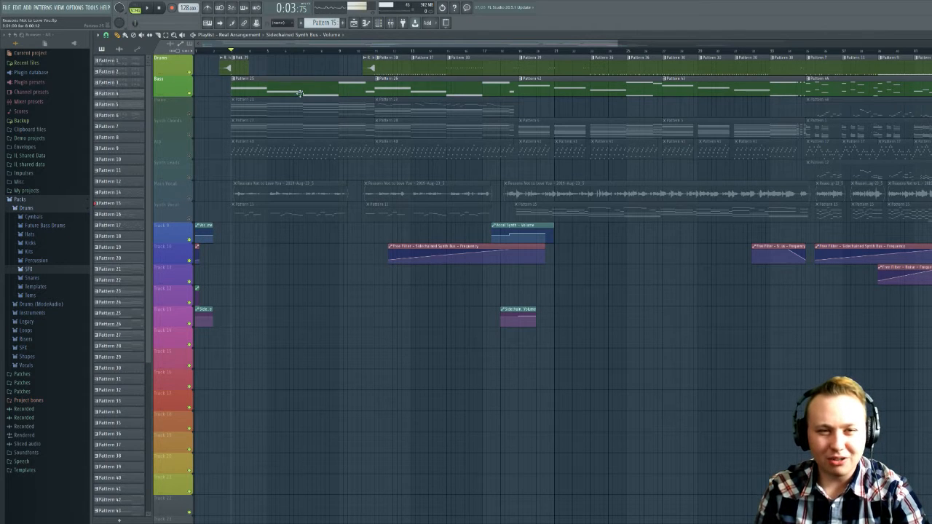
key("space")
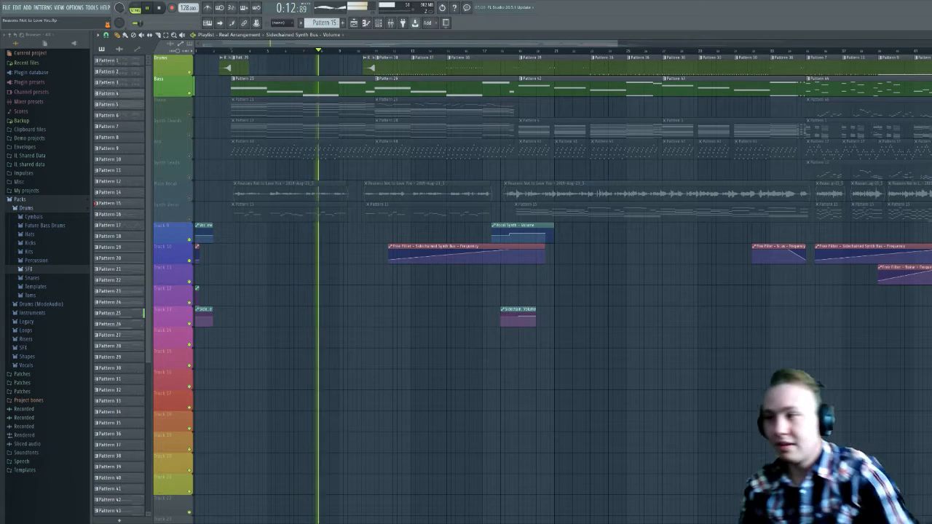
key("space")
- Show Pattern 25 in the channel rack and widen the rack to reveal more of the bass notes
left_click(354, 22)
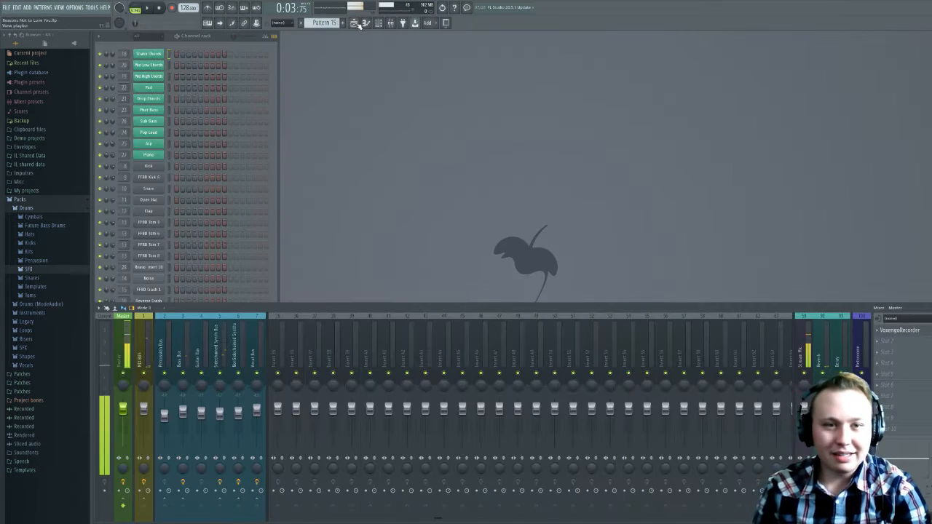
left_click(355, 23)
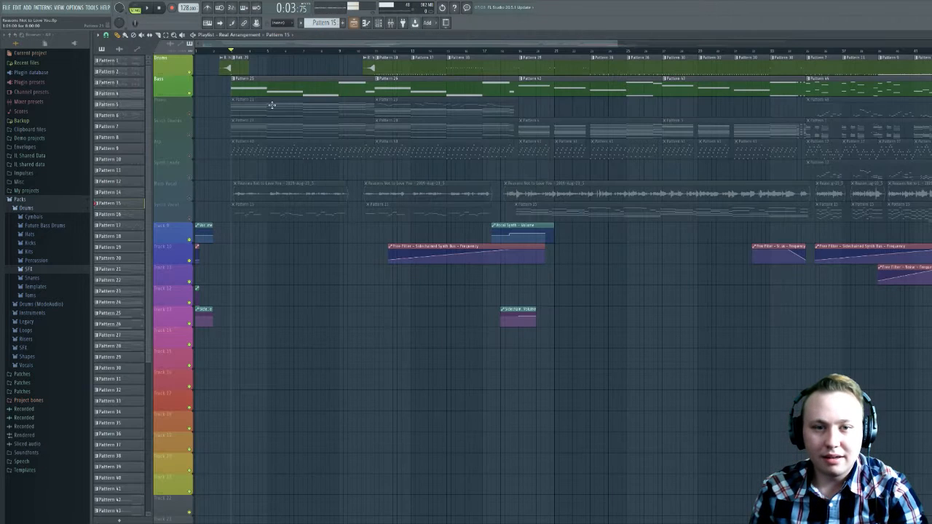
left_click(355, 23)
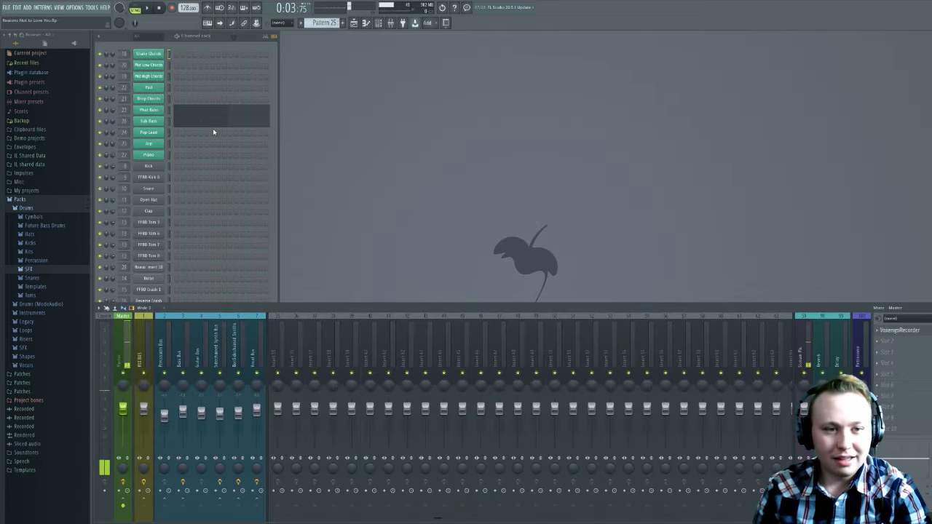
left_click_drag(279, 109, 605, 119)
left_click_drag(790, 116, 542, 120)
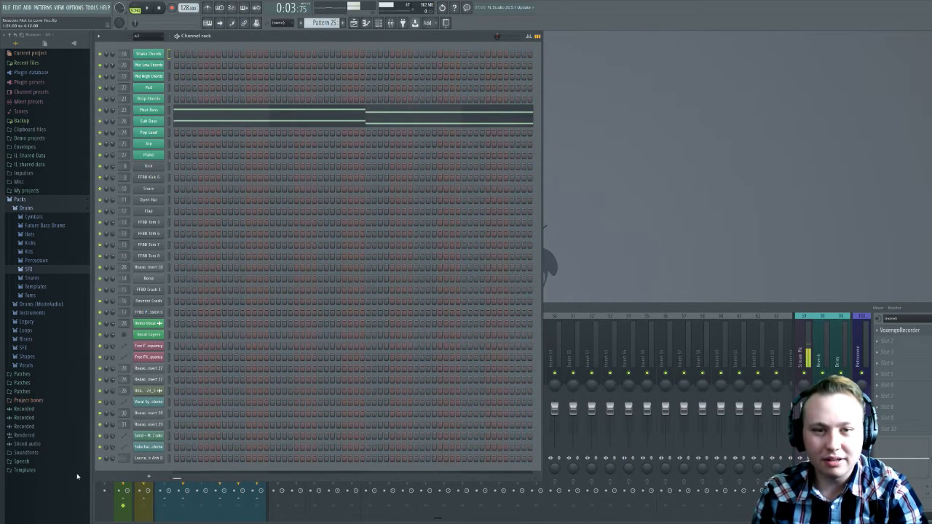
- Open the Phat Bass channel's 3x Osc synth and mute the Sub Bass channel
left_click(147, 100)
left_click(148, 109)
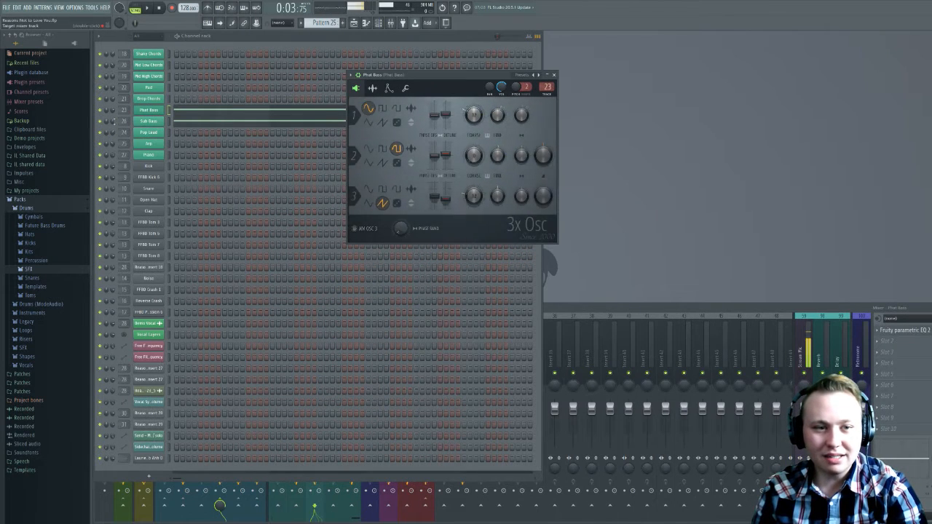
left_click(203, 100)
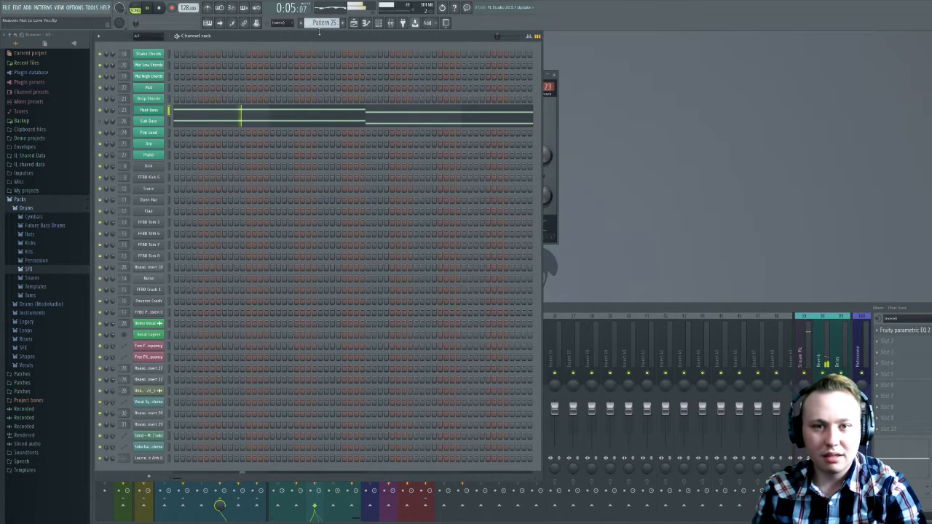
- Mute the Drums track in the playlist and play the Phat Bass on its own
left_click(361, 23)
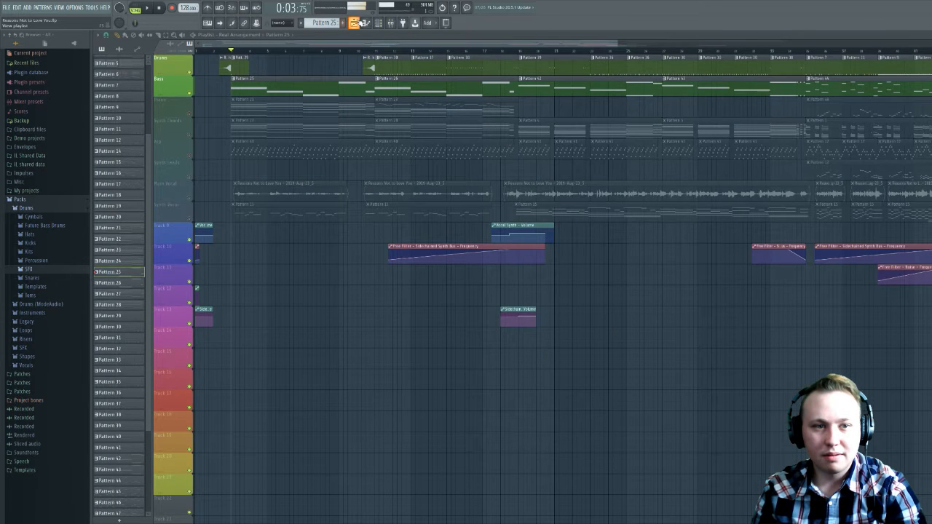
left_click(190, 72)
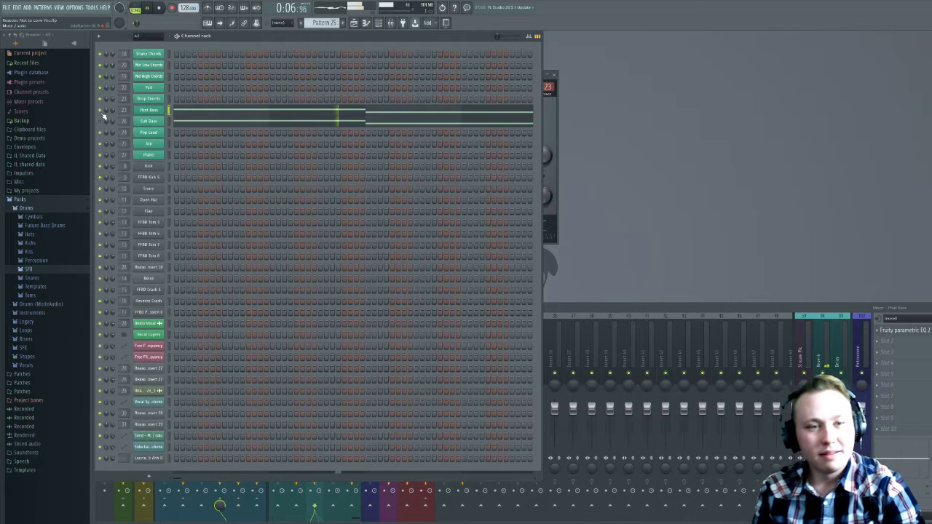
key("space")
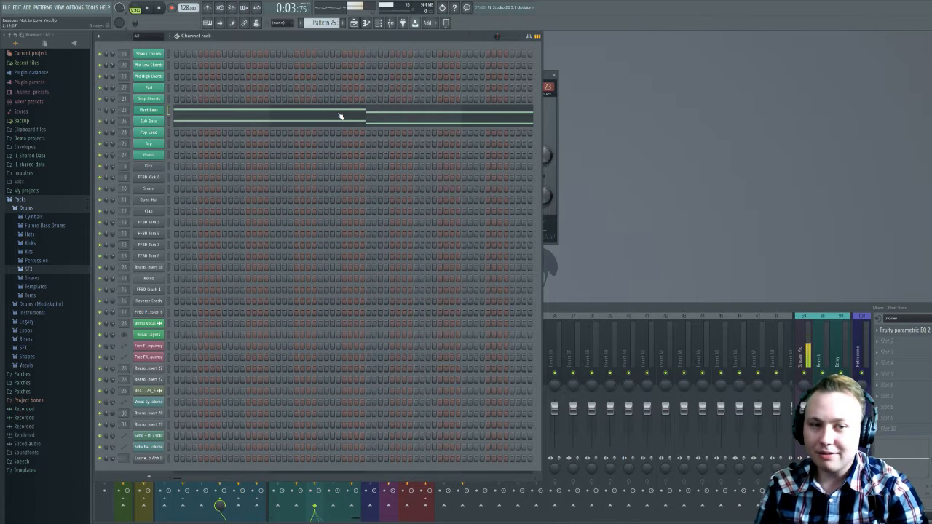
- Play the Sub Bass on its own with its 3x Osc synth open, and unmute the Phat Bass channel again
left_click(149, 120)
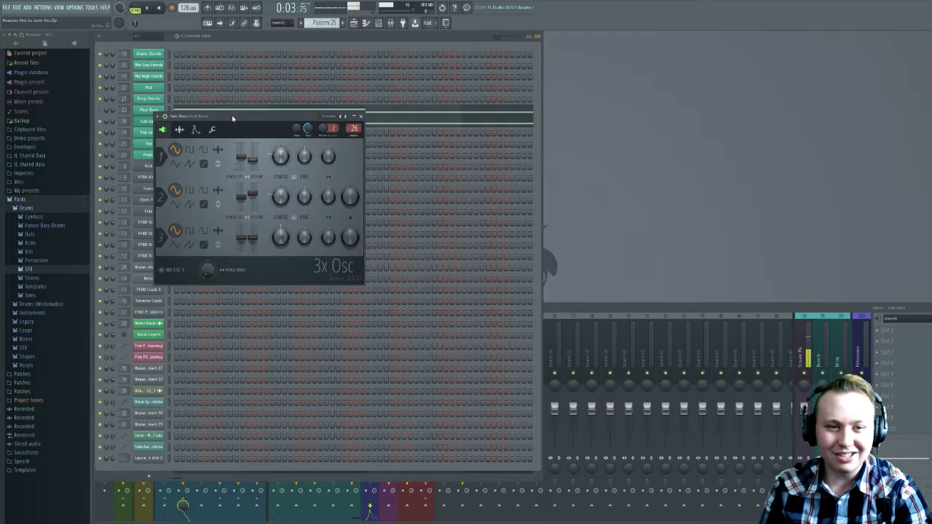
left_click_drag(234, 119, 254, 136)
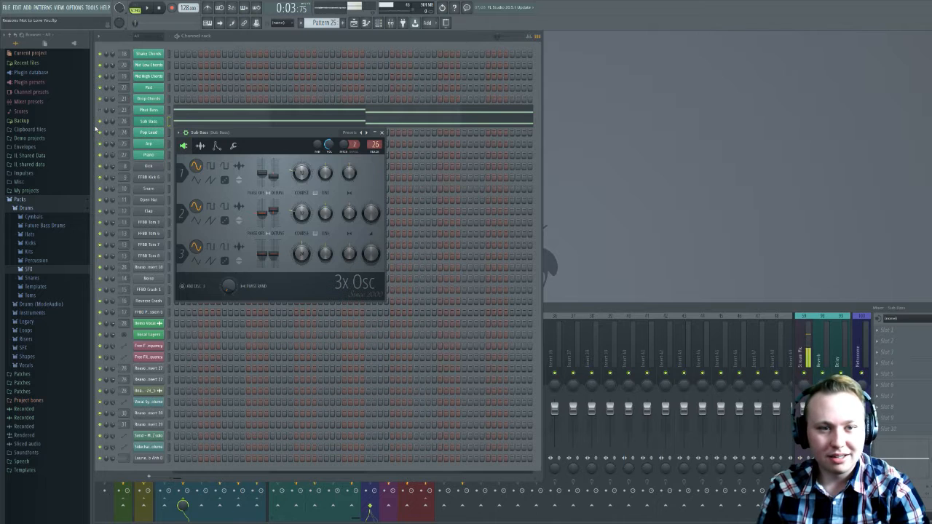
key("space")
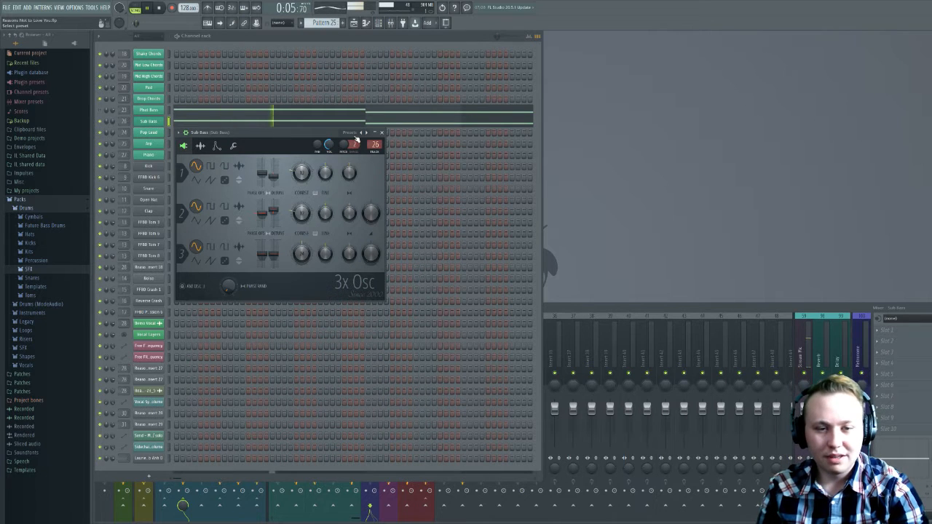
key("space")
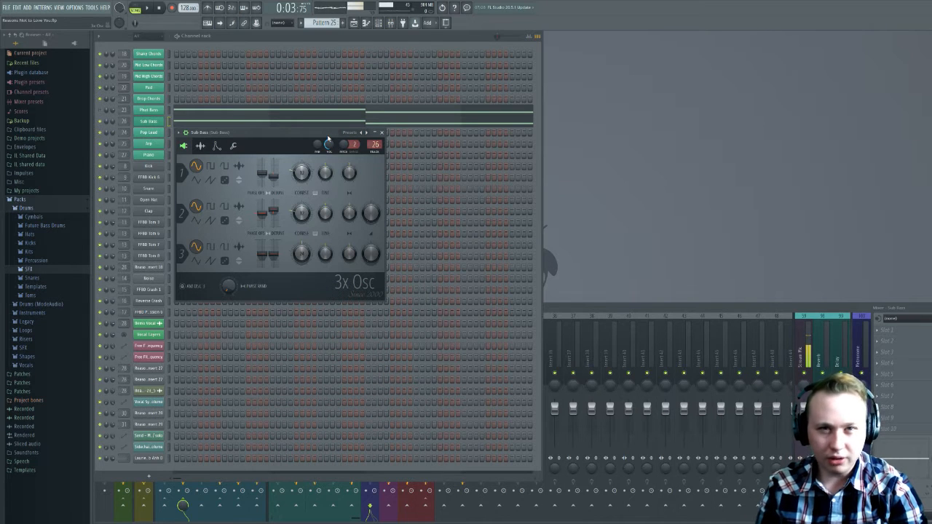
left_click(382, 132)
left_click(101, 110)
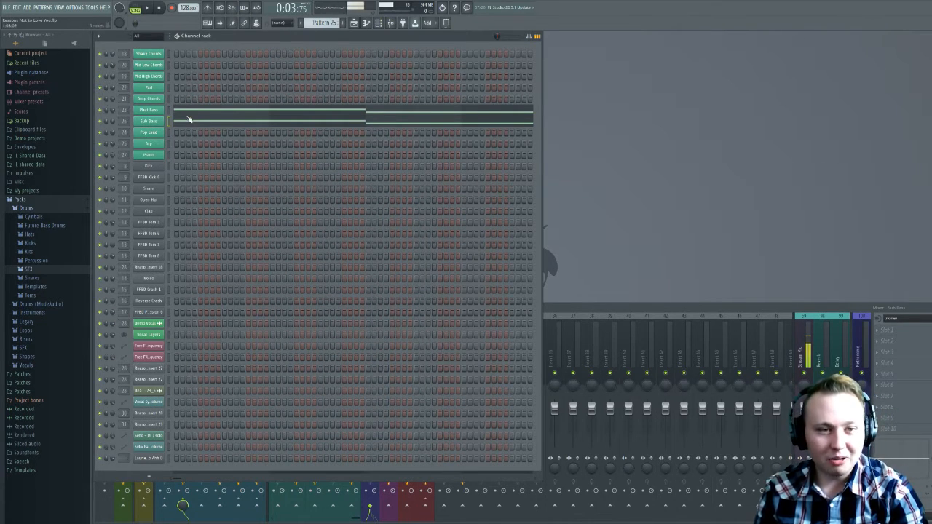
- Play the two basses together, and in the playlist mute the Bass track and unmute the Piano track
key("space")
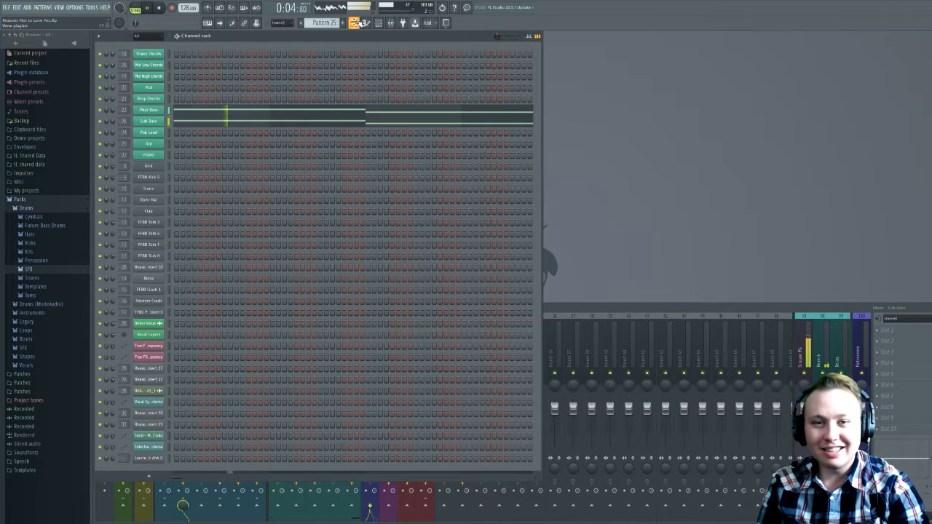
left_click(356, 23)
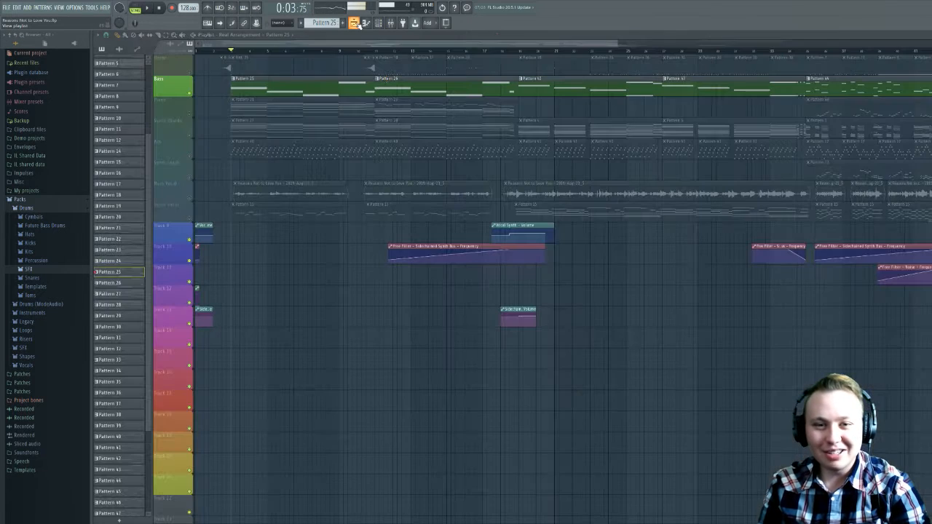
left_click(190, 93)
left_click(190, 113)
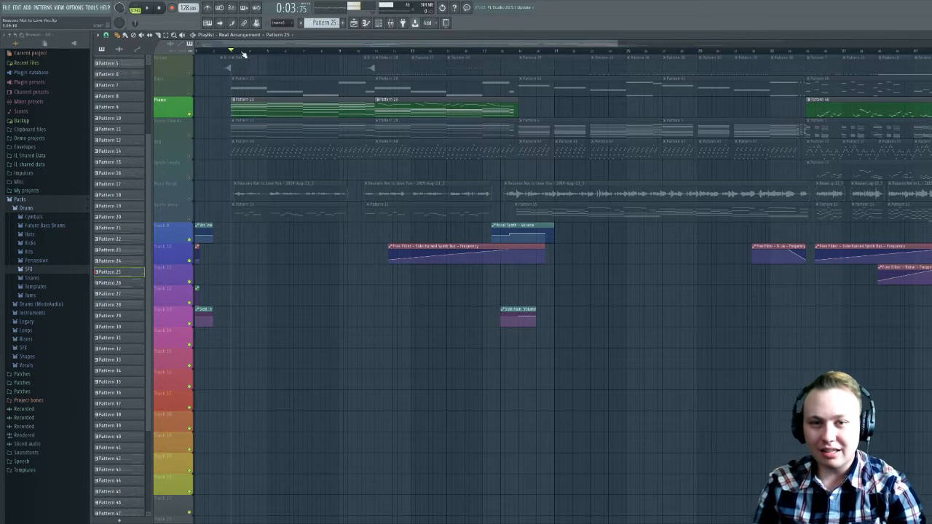
- Play the Piano track on its own from bar 3 and again from the second piano pattern at bar 11
scroll(556, 155, "right", 3)
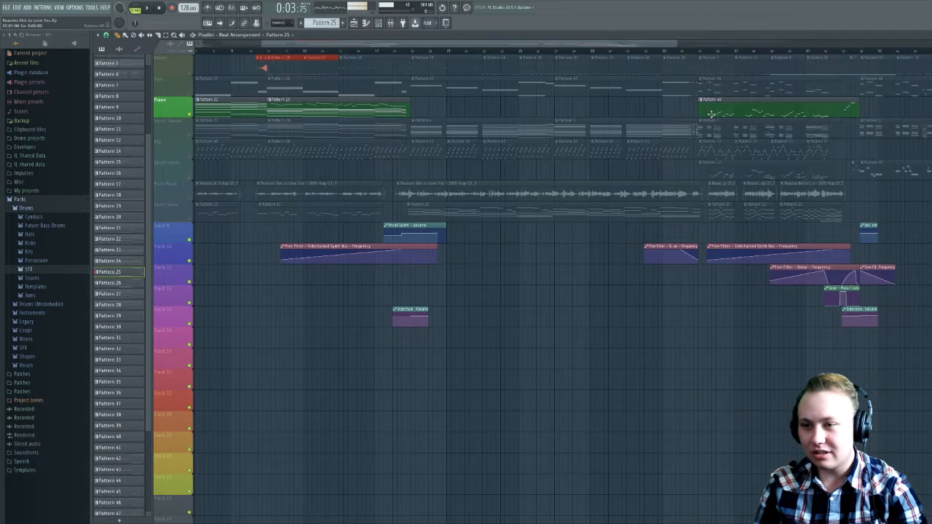
scroll(585, 270, "left", 3)
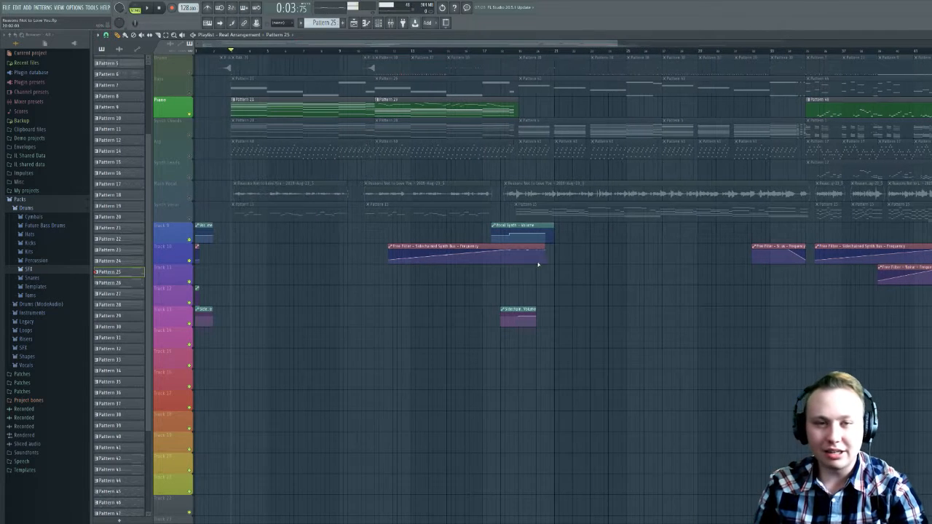
key("space")
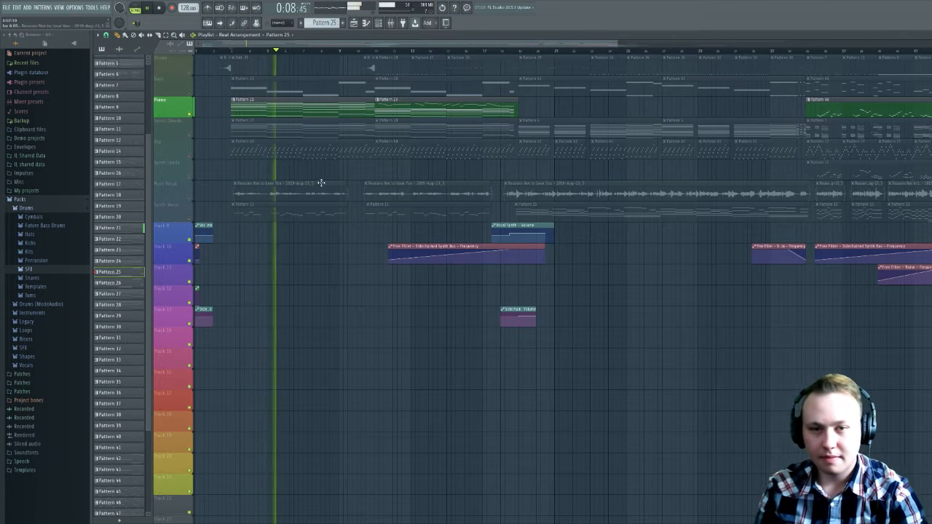
left_click(374, 50)
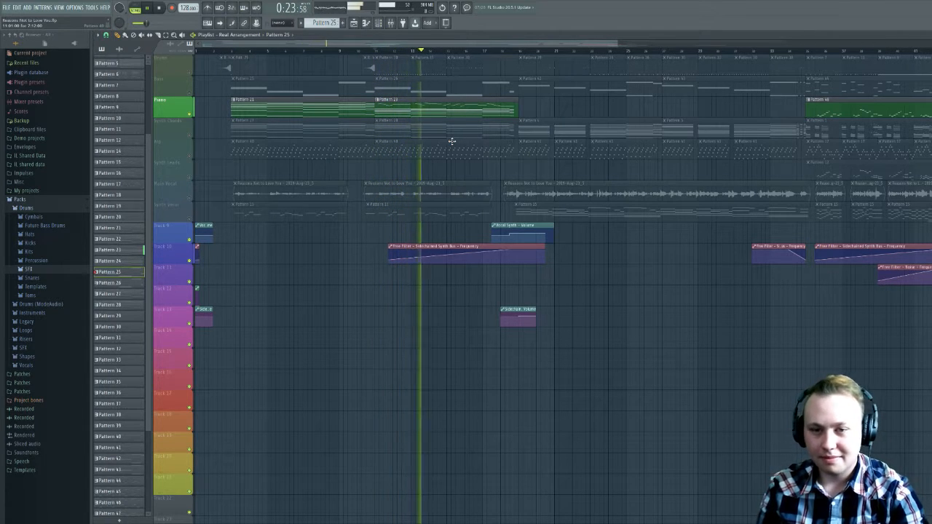
- Examine the melody and chord notes of Pattern 23 in the piano roll during playback, and return to the playlist
double_click(431, 110)
scroll(334, 238, "down", 2)
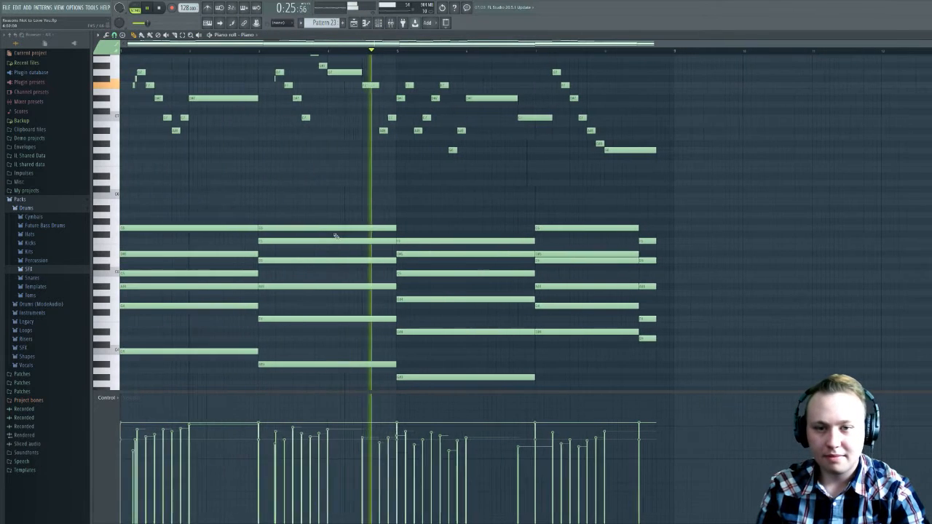
scroll(364, 234, "up", 3)
scroll(388, 233, "up", 1)
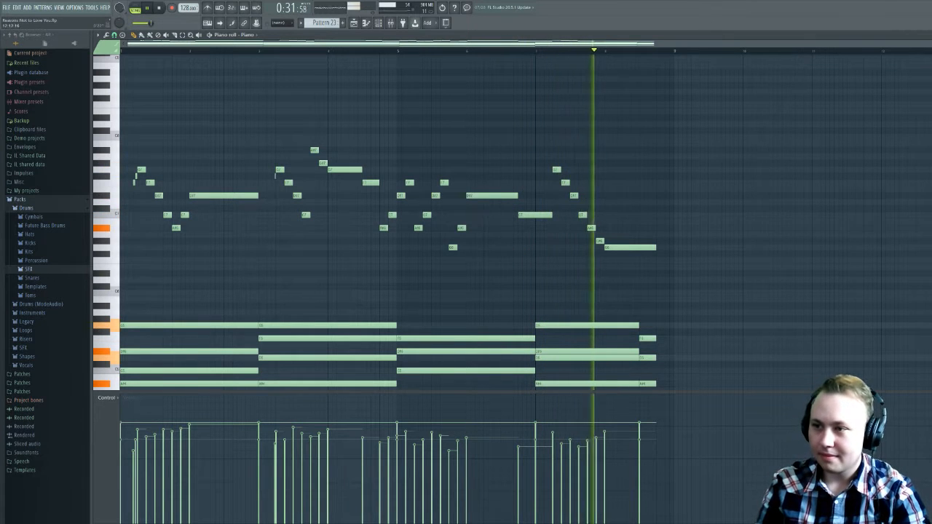
left_click(928, 35)
key("space")
left_click(537, 34)
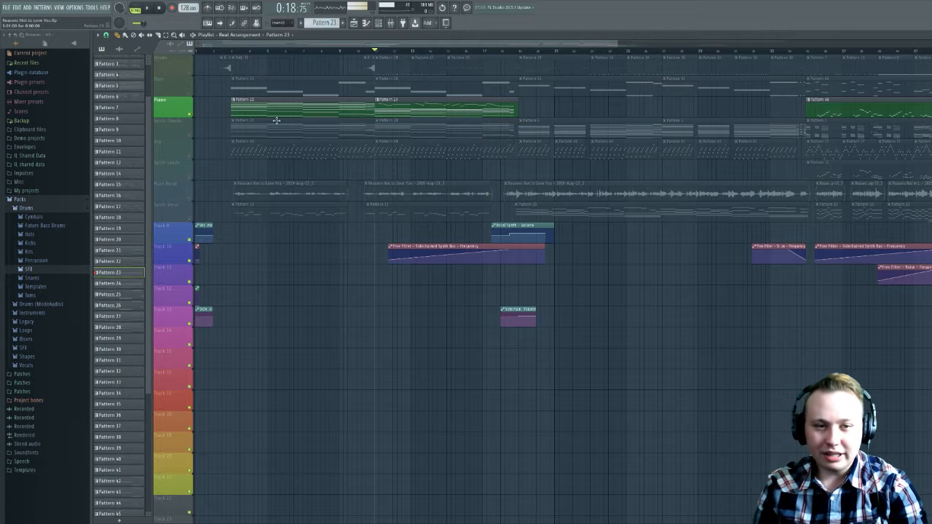
- Mute the Piano track, unmute the Synth Chords track and play it from bar 3
left_click(189, 115)
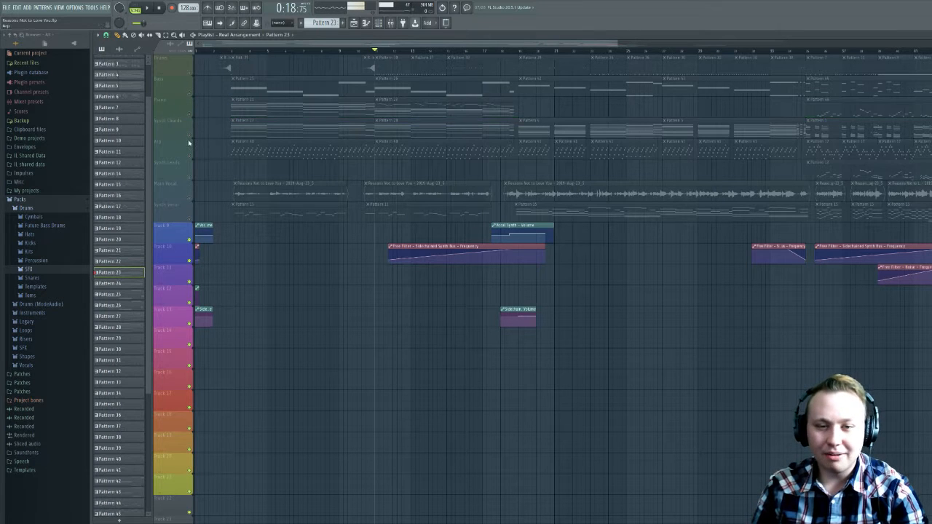
left_click(190, 135)
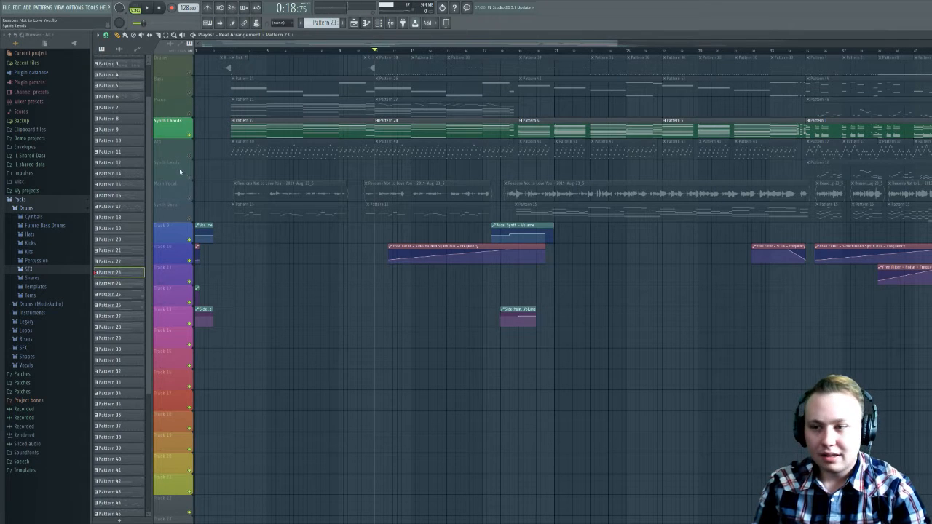
left_click(233, 54)
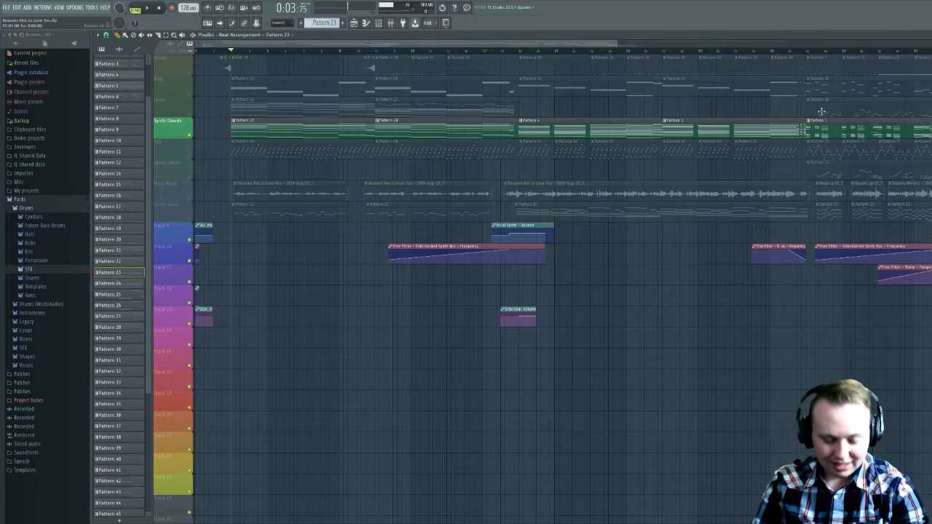
key("space")
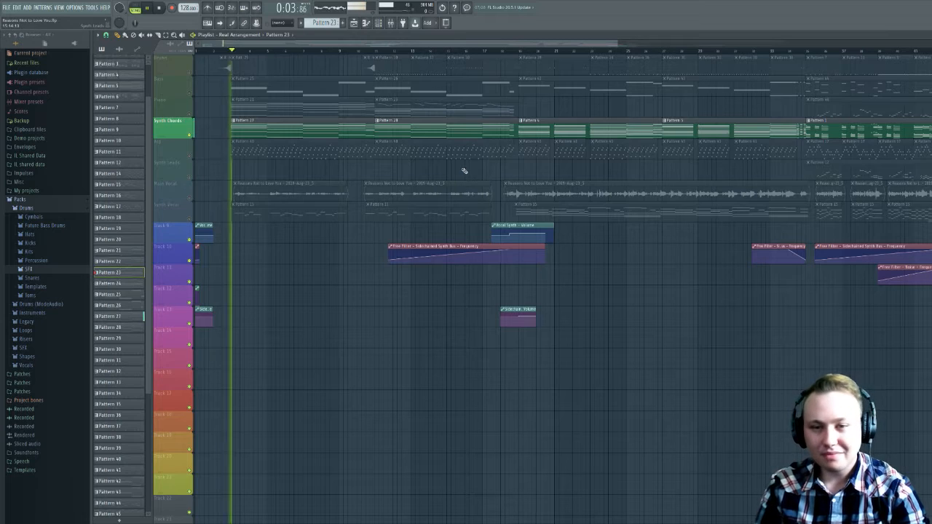
- Select Pattern 27, show it in the channel rack and open the Pad channel's 3x Osc synth
key("F5")
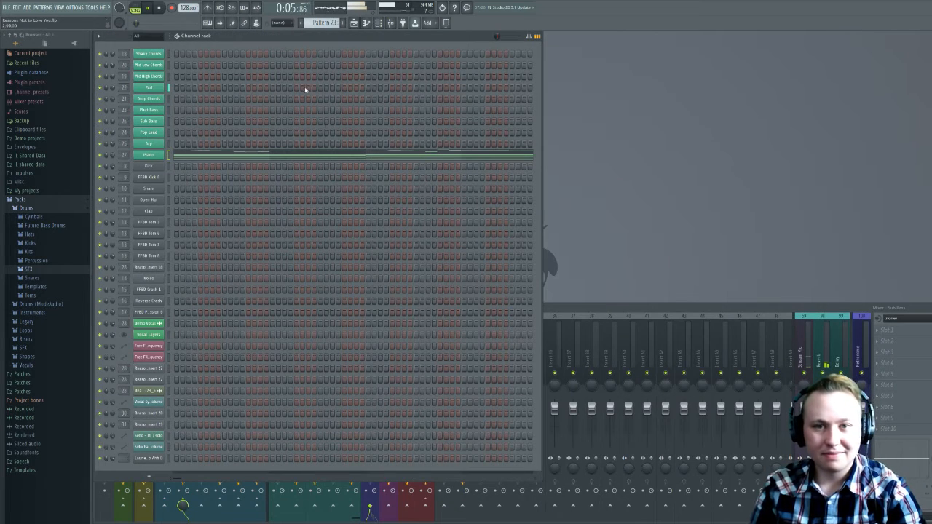
key("F5")
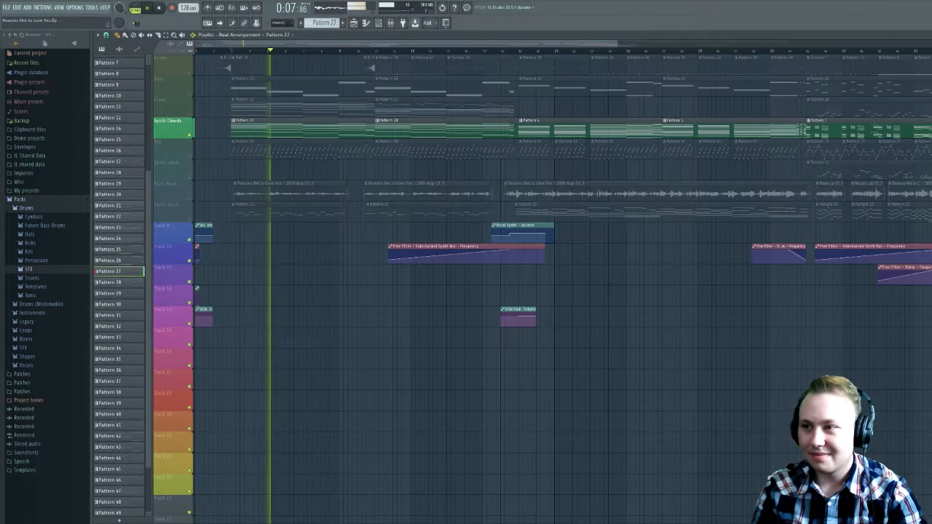
key("F5")
key("space")
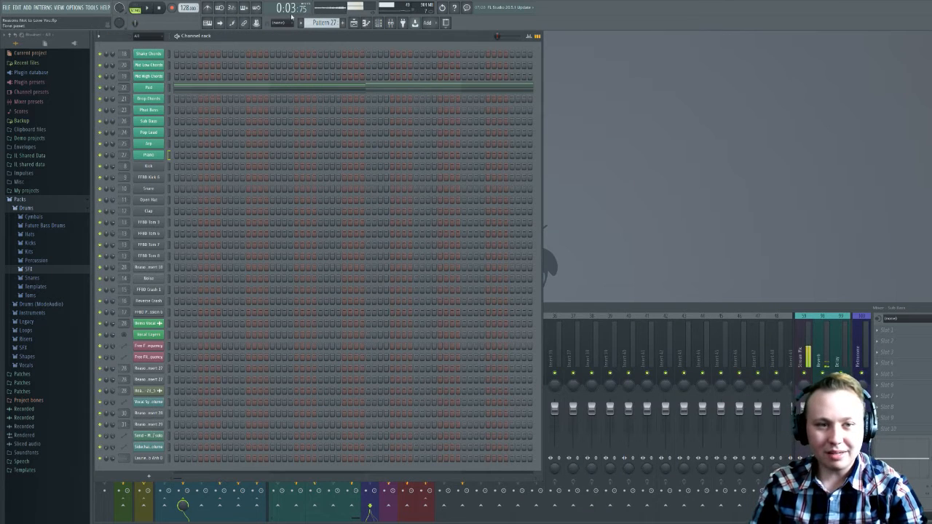
left_click(150, 87)
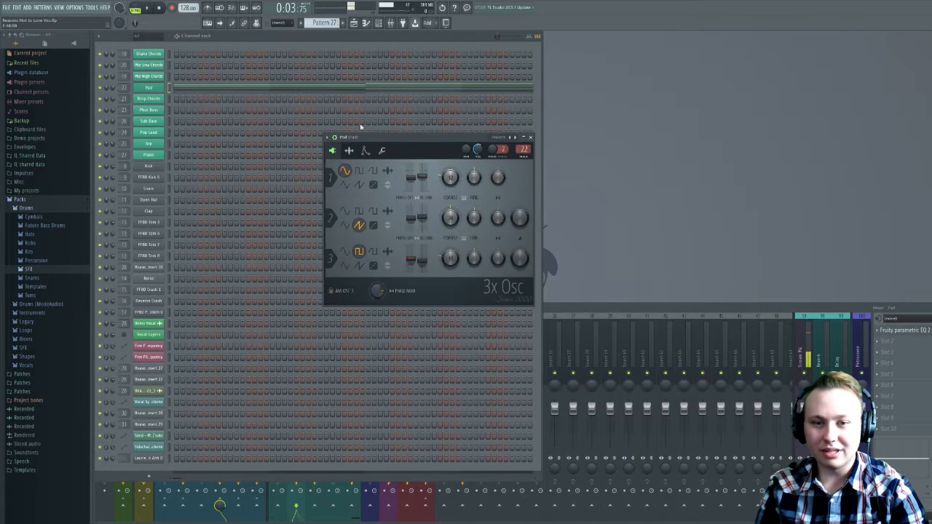
left_click_drag(386, 137, 321, 107)
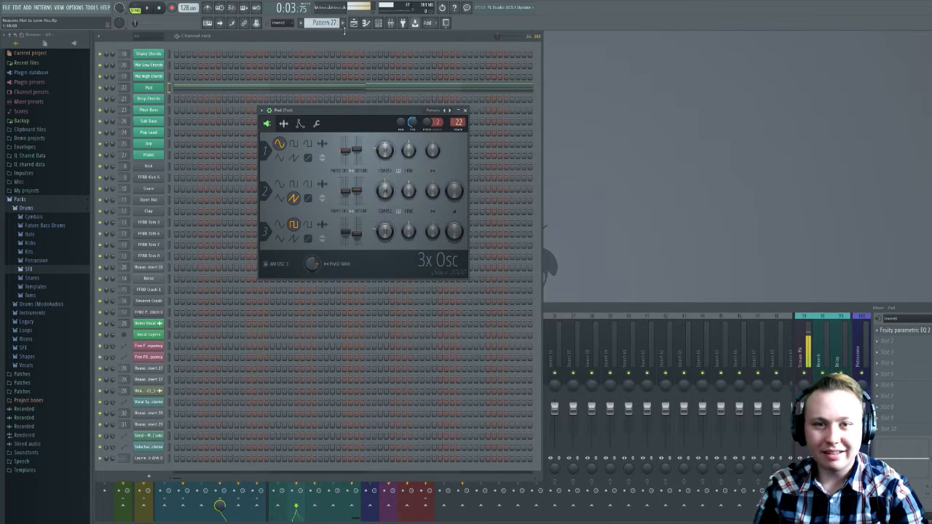
- Set the song position to bar 19, switch playback to pattern mode and play Pattern 27 with the Pad's synth open
key("F5")
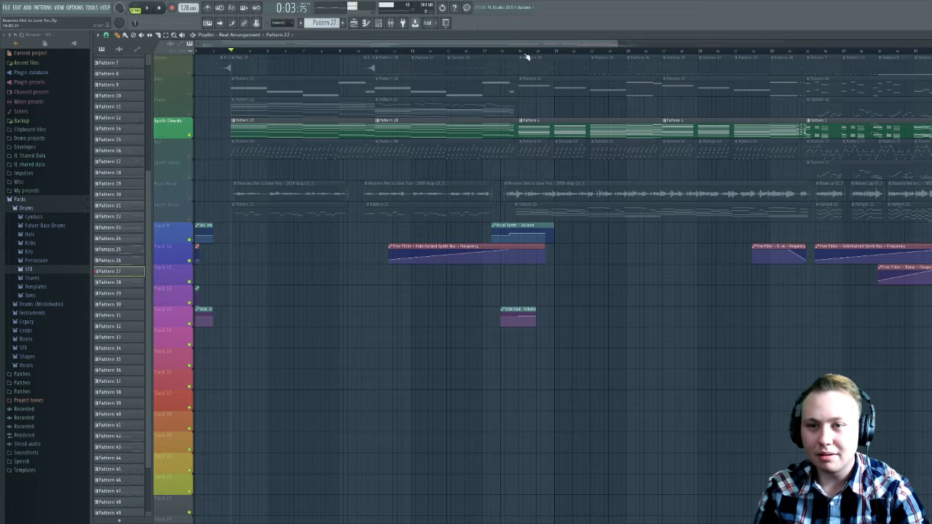
left_click(520, 56)
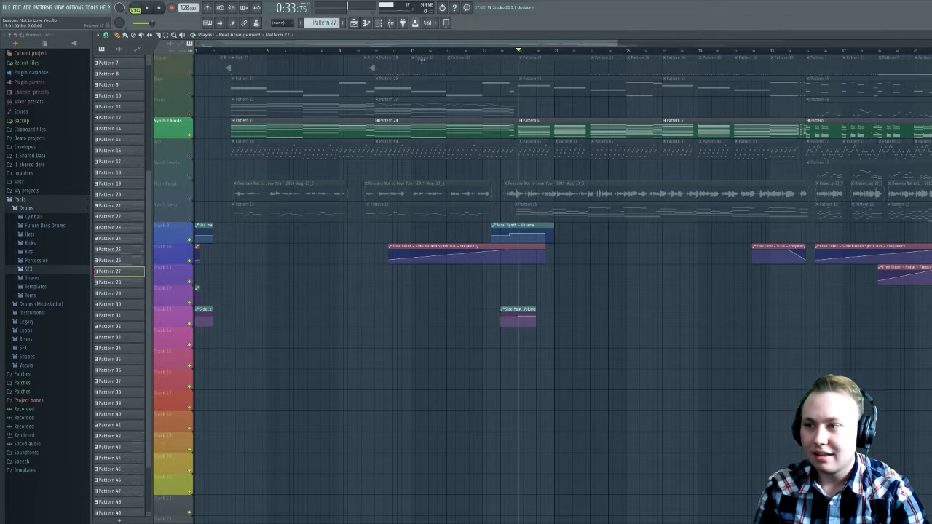
key("F5")
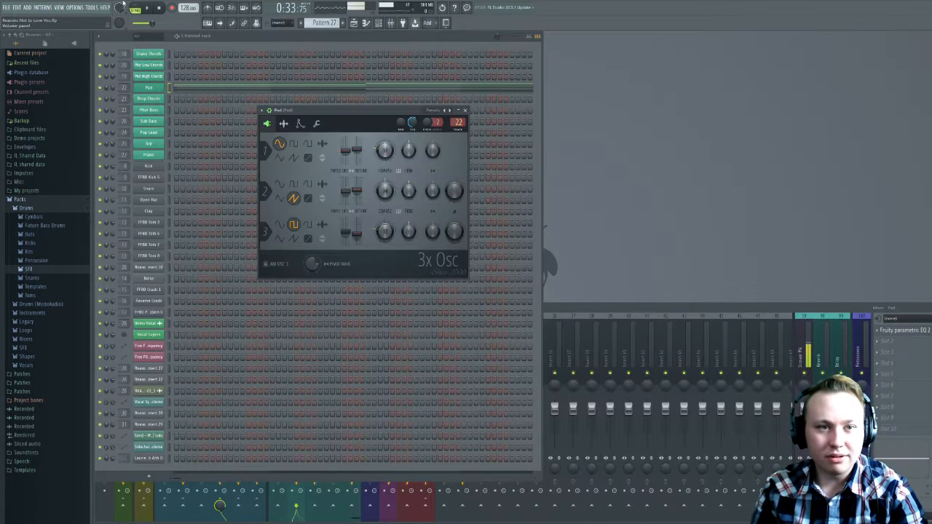
left_click(136, 10)
left_click(148, 8)
left_click_drag(362, 112, 362, 92)
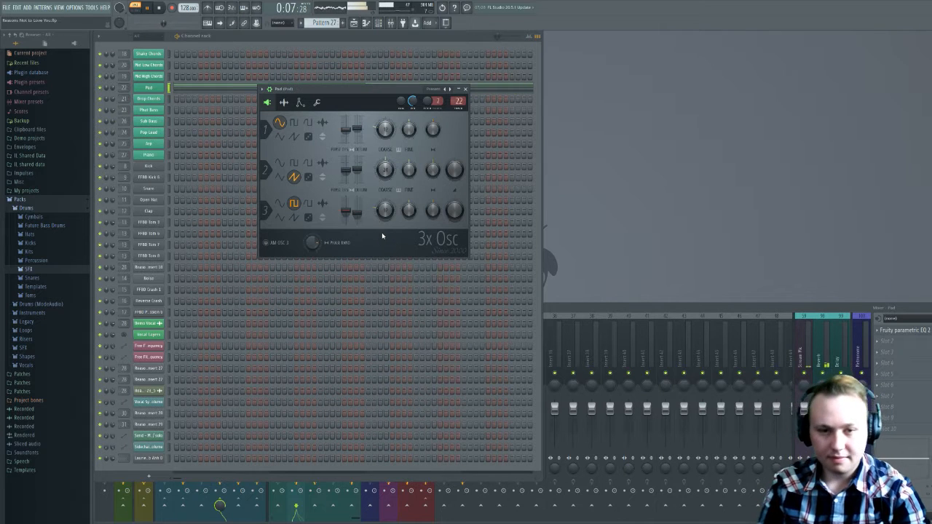
key("space")
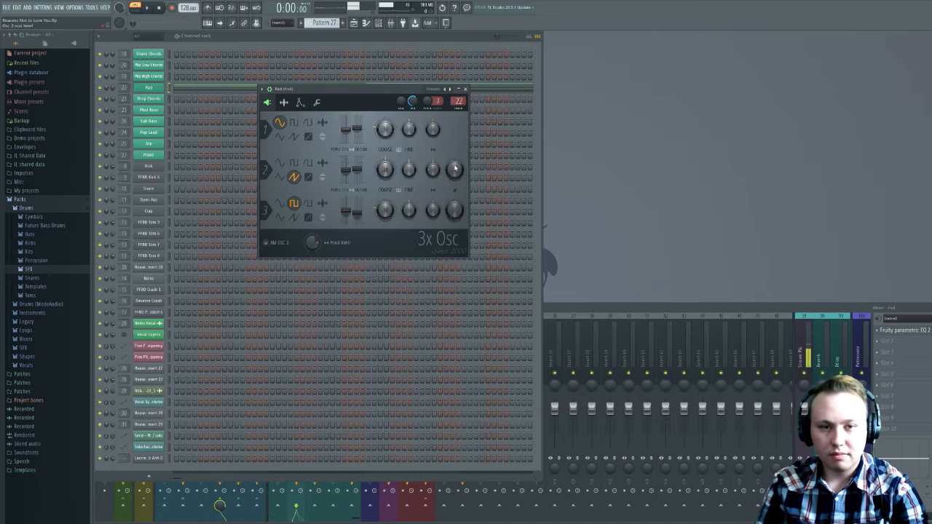
- Undo the oscillator mix level tweaks on the Pad's 3x Osc and collapse the project history
key("space")
key("space")
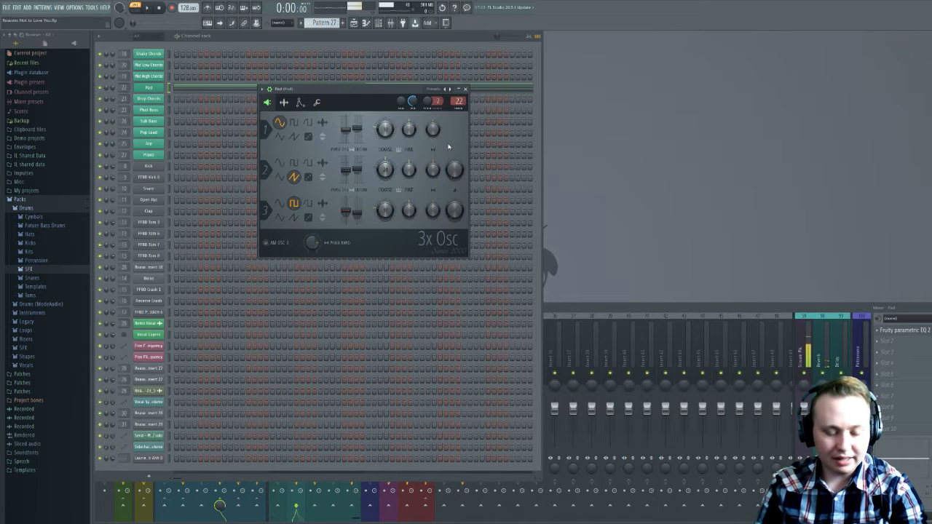
key("ctrl+alt+z")
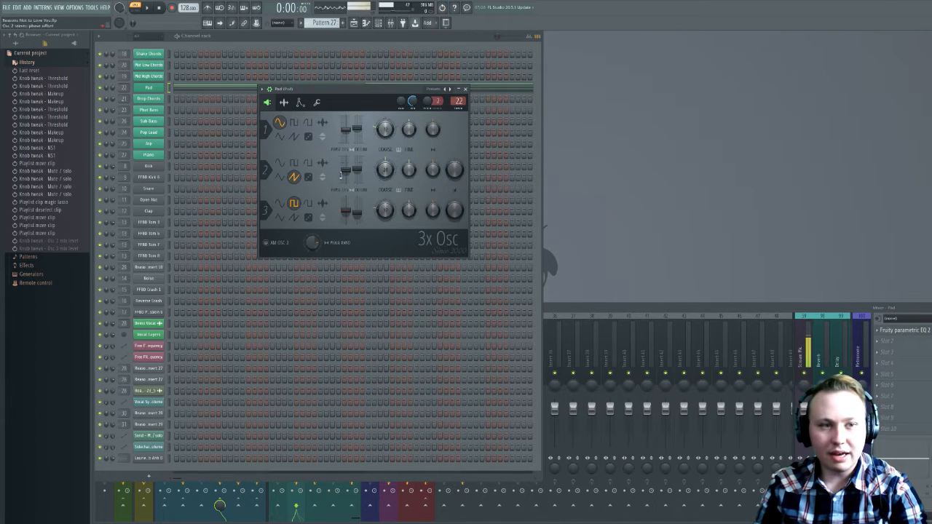
left_click(36, 64)
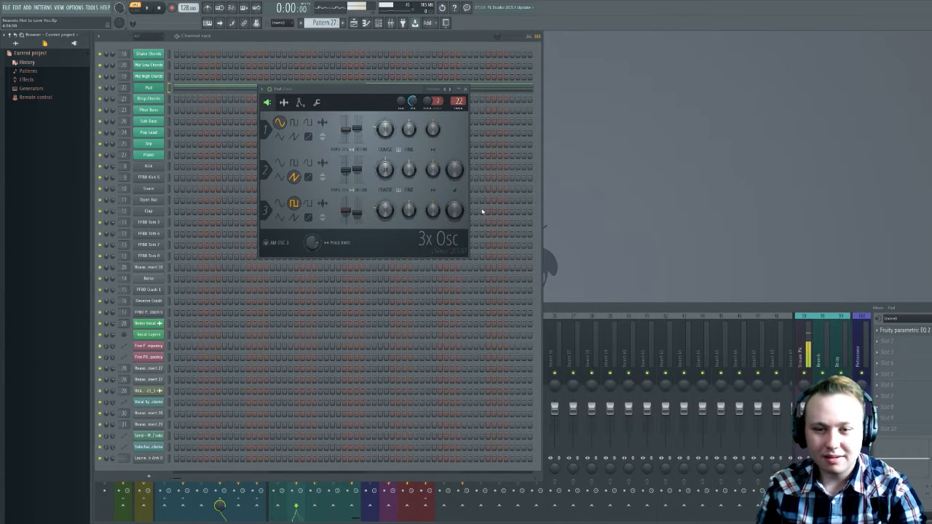
- Play Pattern 27 again to hear the Pad with the oscillator mix levels restored
key("space")
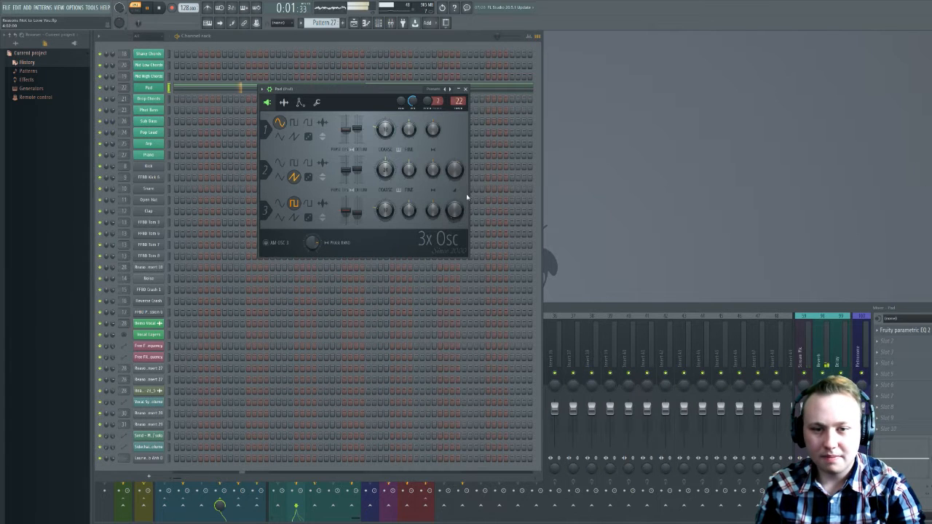
key("space")
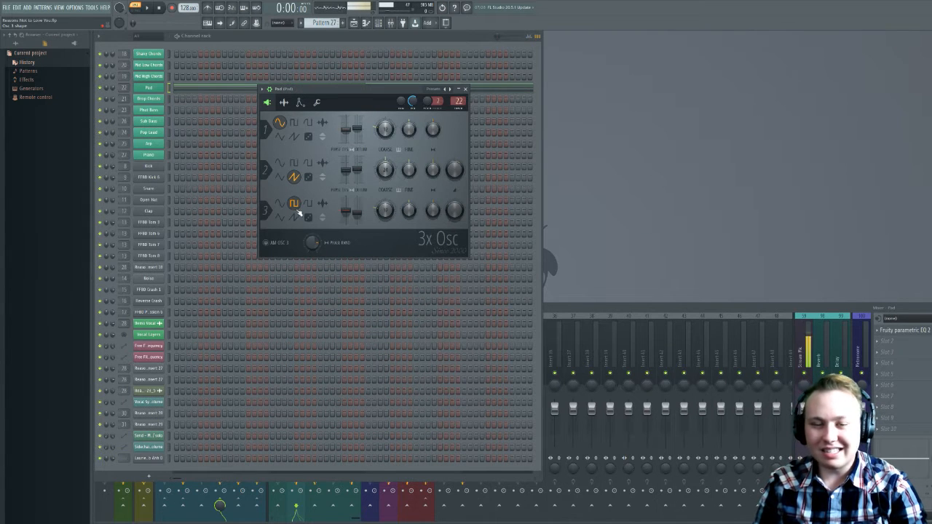
key("space")
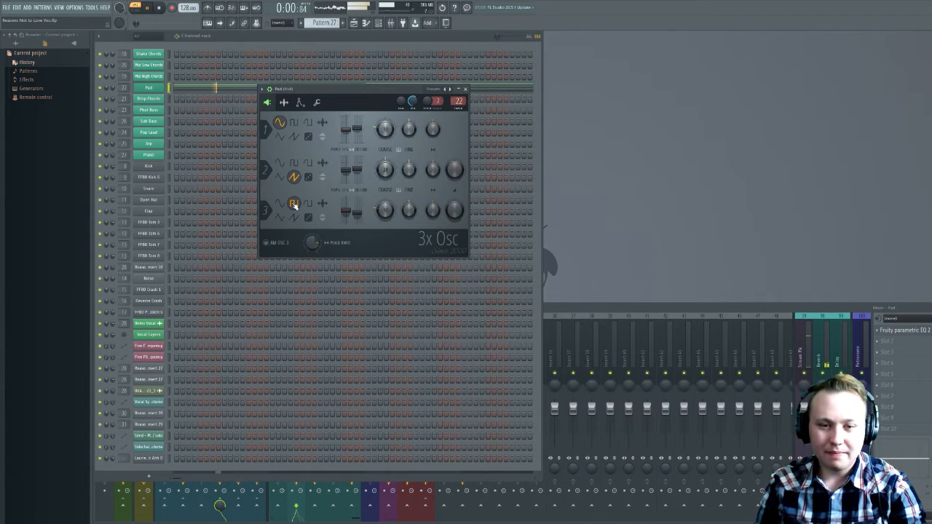
key("space")
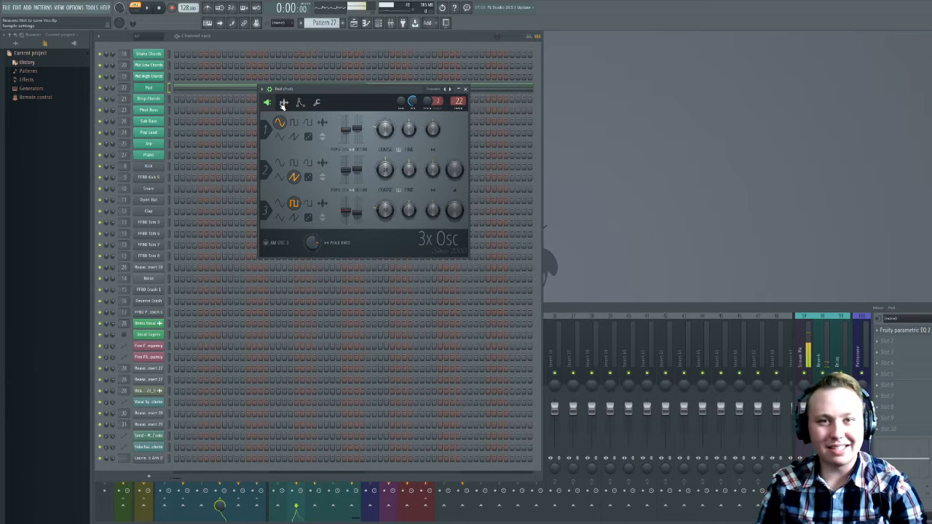
- Open the Pad's volume envelope and compare the pattern's playback with the envelope on and off
left_click(284, 103)
left_click(301, 102)
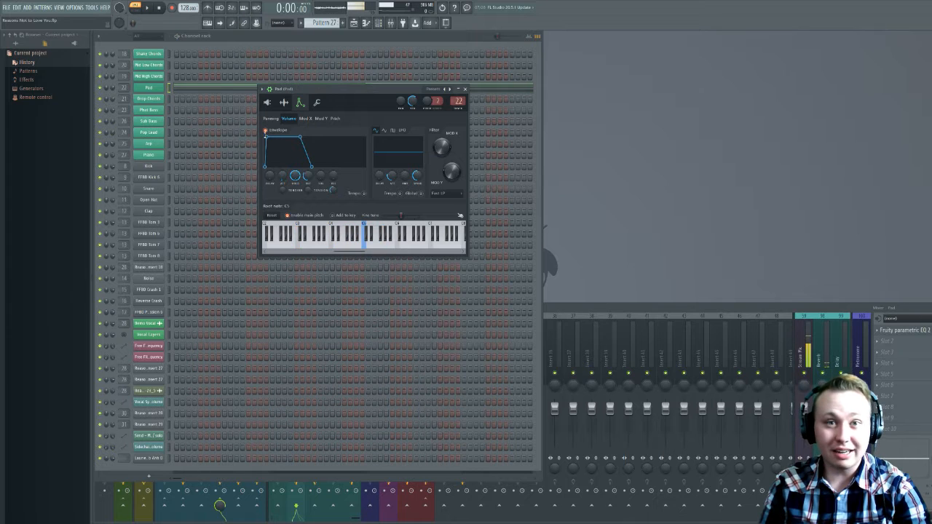
key("space")
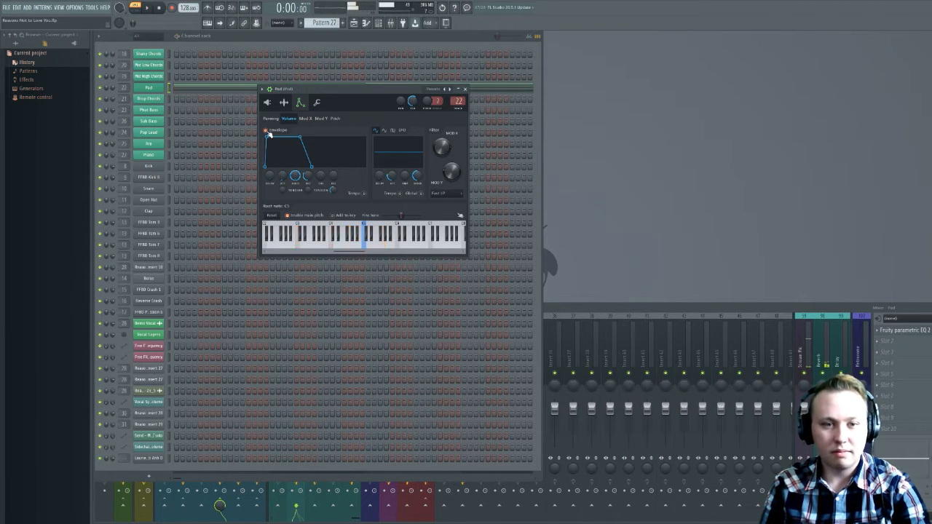
key("space")
key("space")
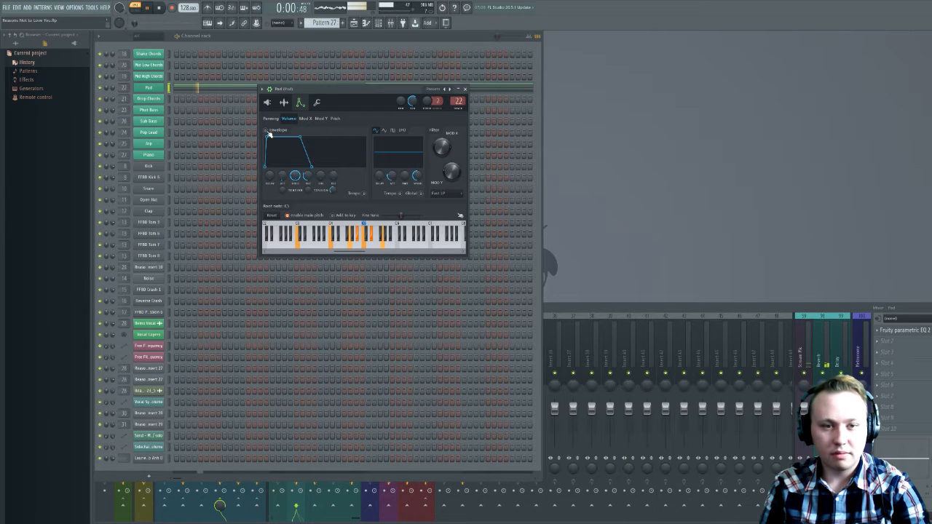
key("space")
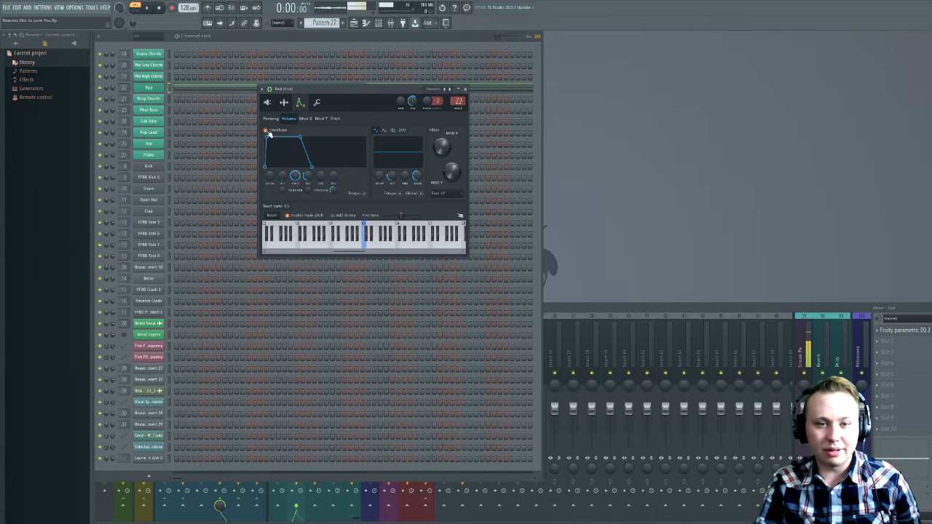
- Raise the LFO amount in the Pad's pitch modulation, play Pattern 27 with it, and undo the tweak
left_click(335, 119)
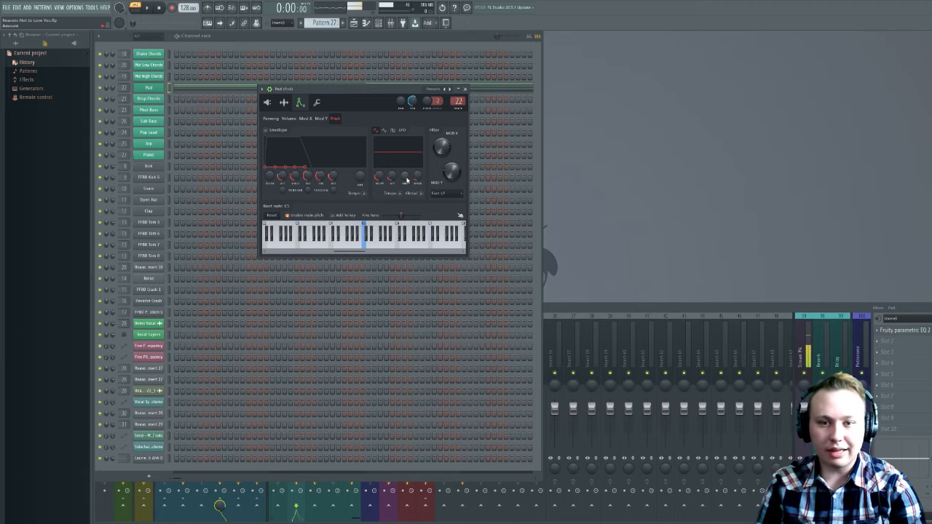
left_click_drag(408, 180, 407, 175)
key("space")
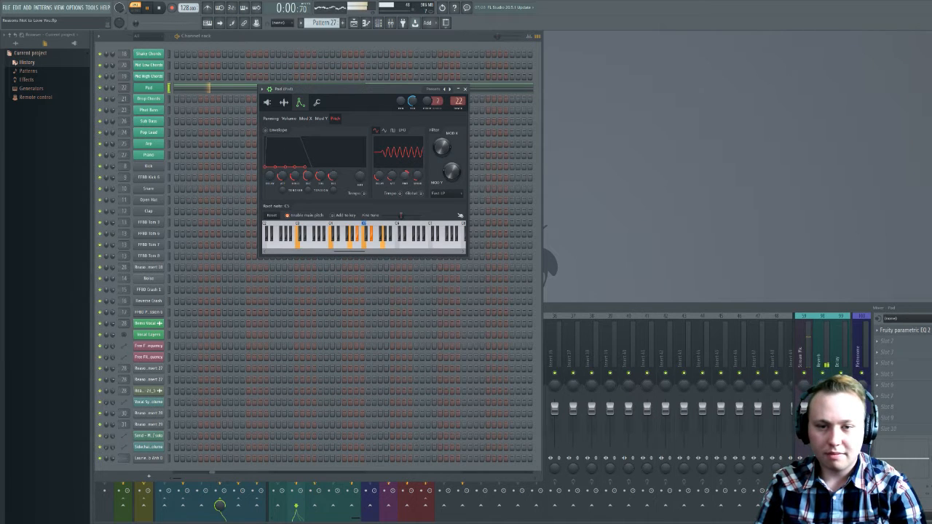
key("space")
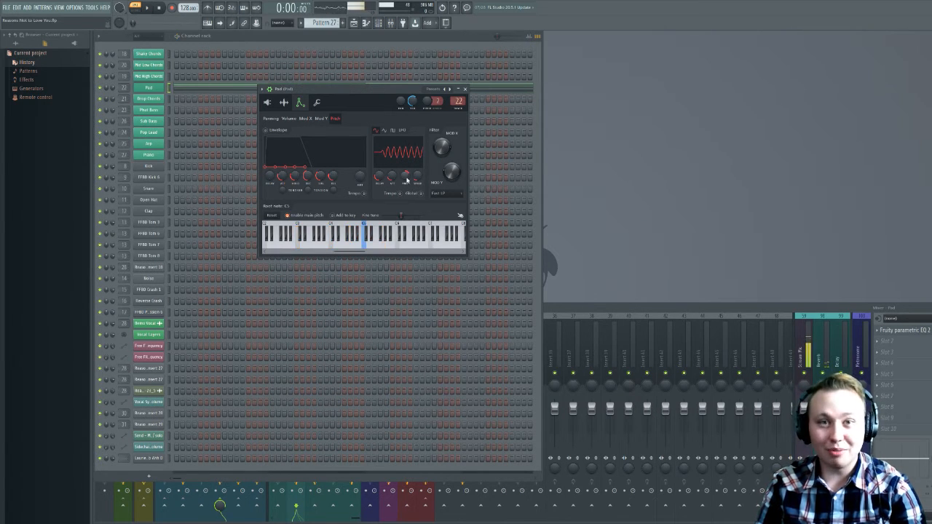
key("ctrl+z")
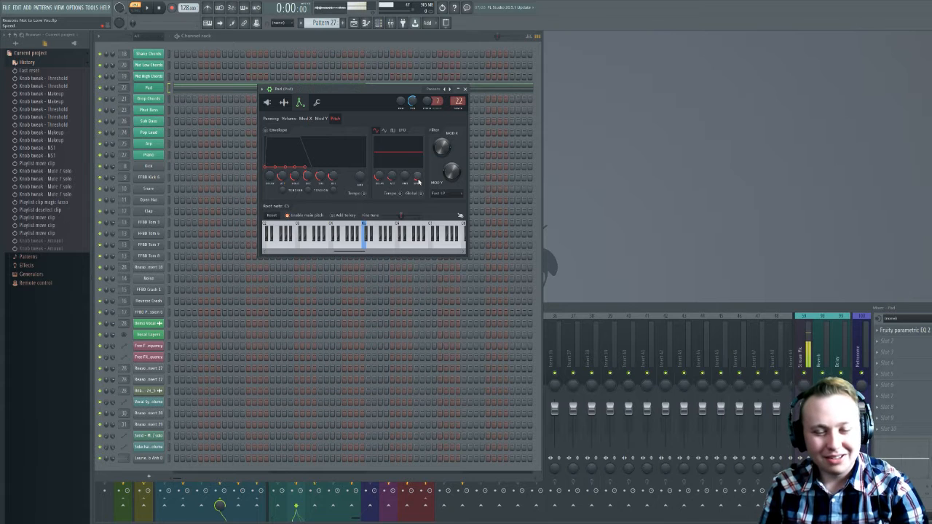
- Play Pattern 27 while varying the Pad's pitch LFO amount, and undo the amount tweaks
key("space")
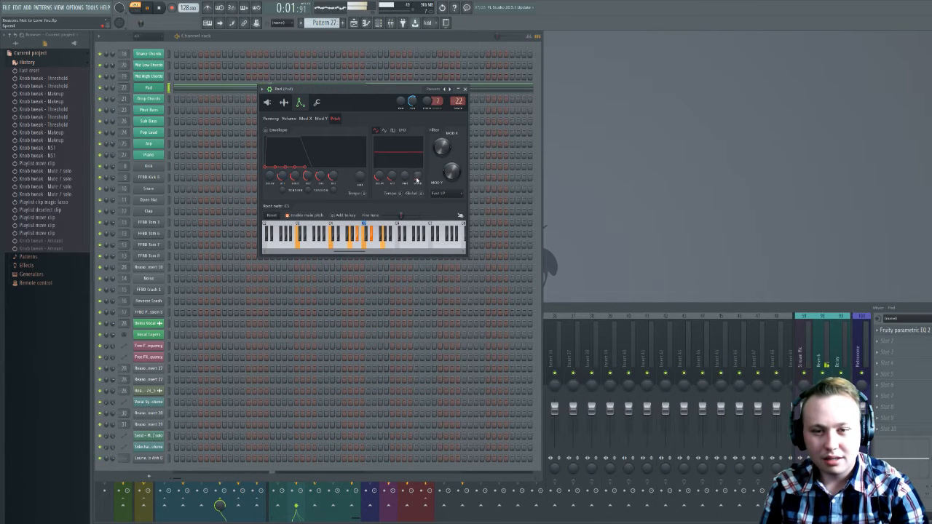
mouse_move(407, 179)
left_mouse_down()
mouse_move(407, 160)
mouse_move(407, 197)
left_mouse_up()
key("space")
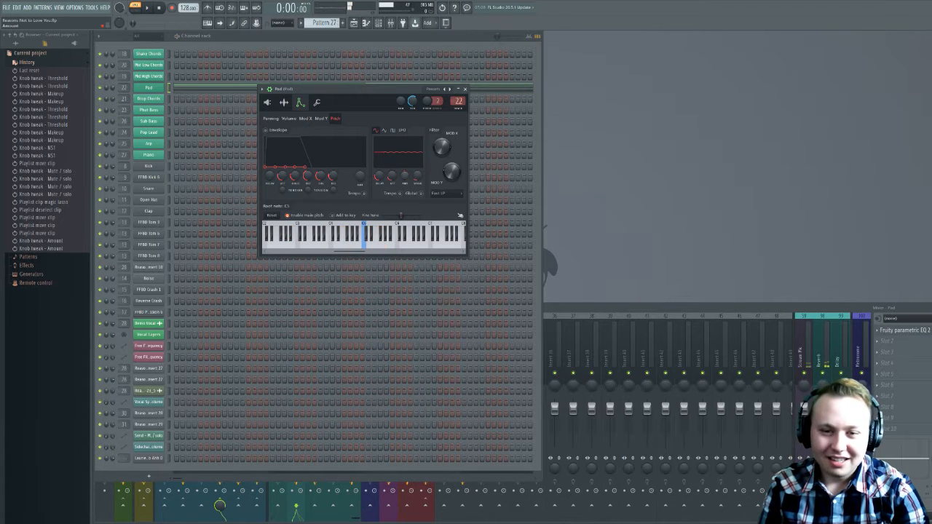
key("ctrl+alt+z")
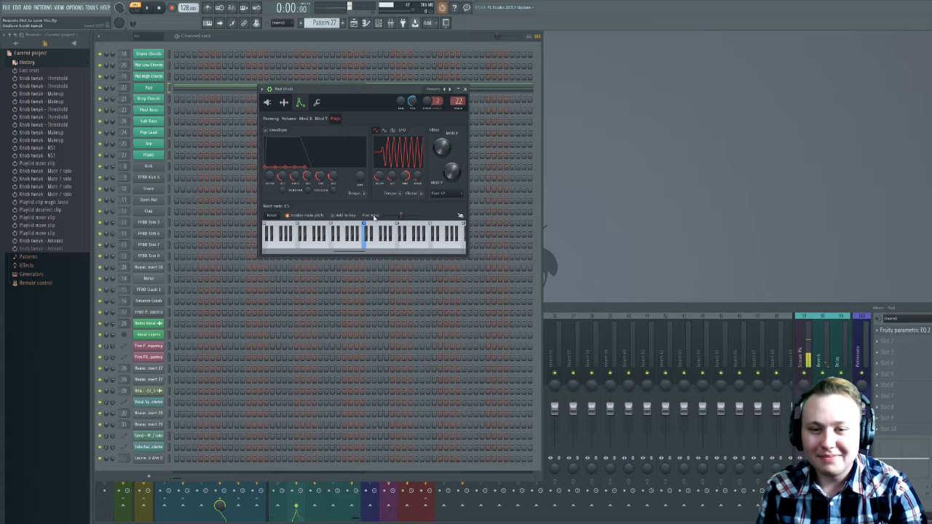
key("ctrl+alt+z")
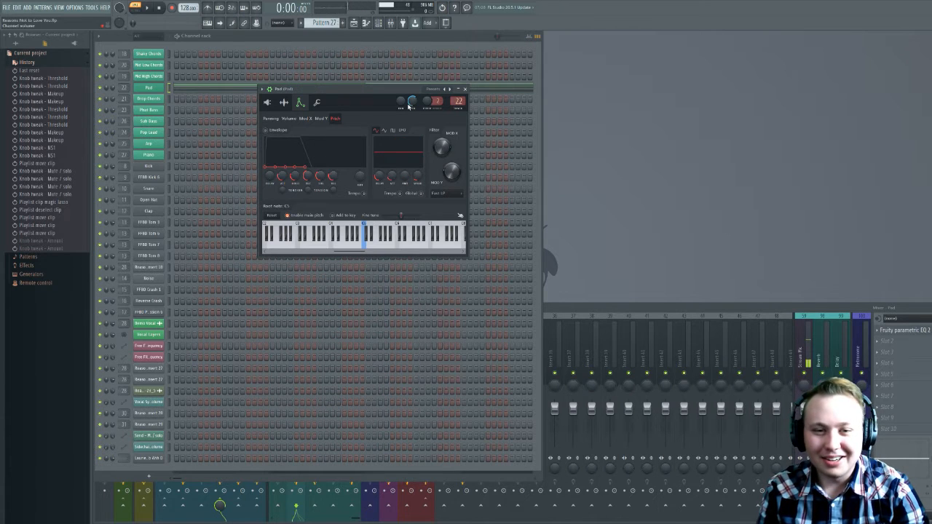
- Return to the Pad's oscillator view, close the synth, and place the playlist's song position at bar 11
left_click(269, 103)
left_click(28, 63)
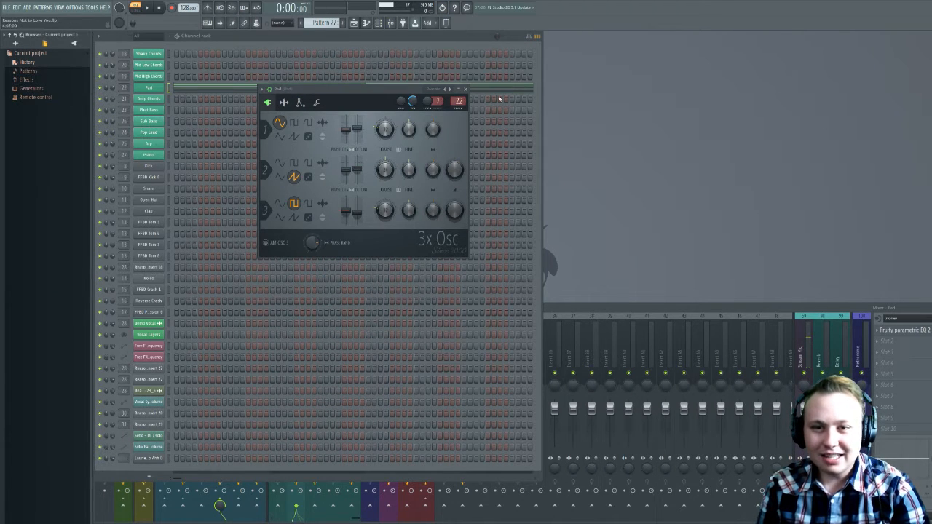
left_click(465, 89)
left_click(354, 22)
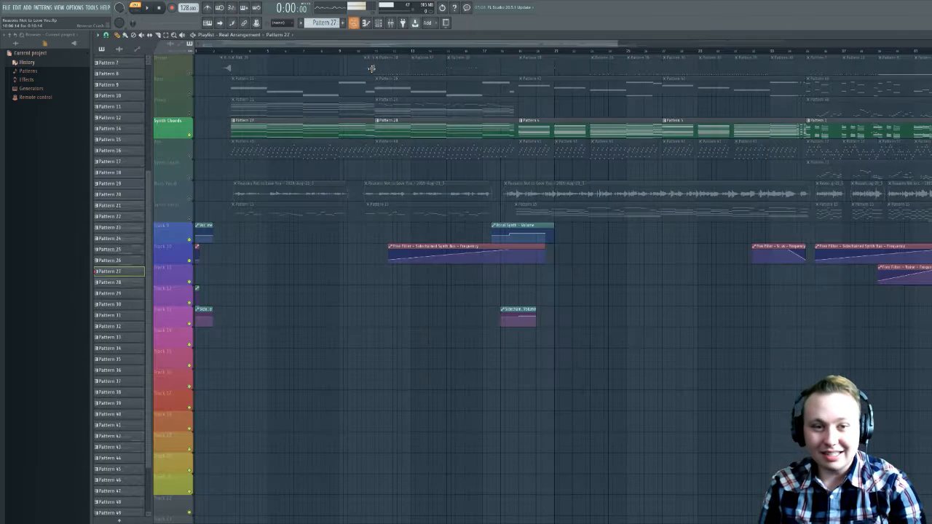
left_click(376, 52)
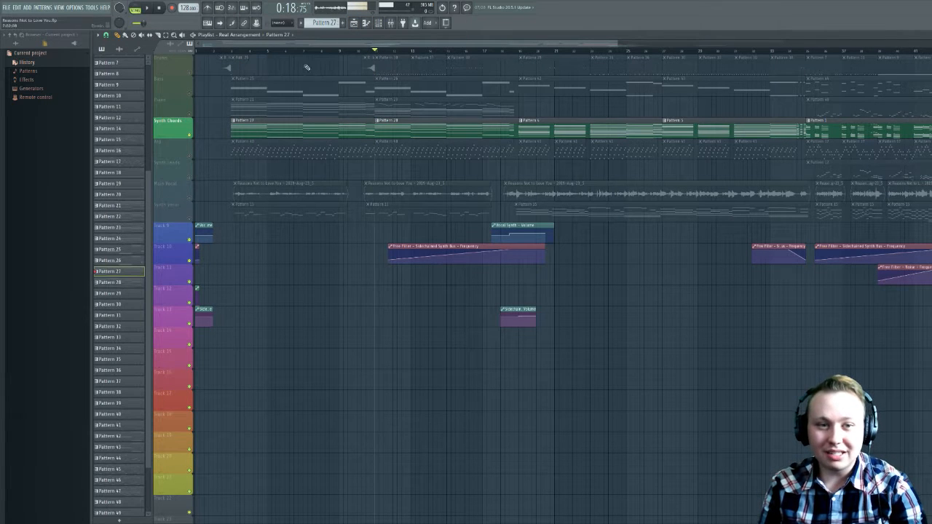
- Unsolo the Synth Chords track, mute both vocal tracks, and play the song from bar 11
right_click(191, 74)
right_click(191, 74)
left_click(191, 197)
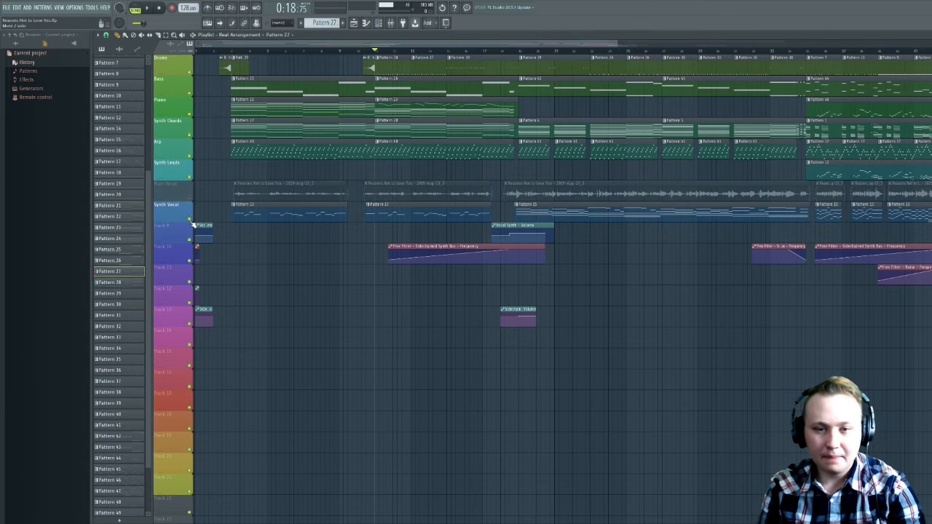
left_click(190, 217)
key("space")
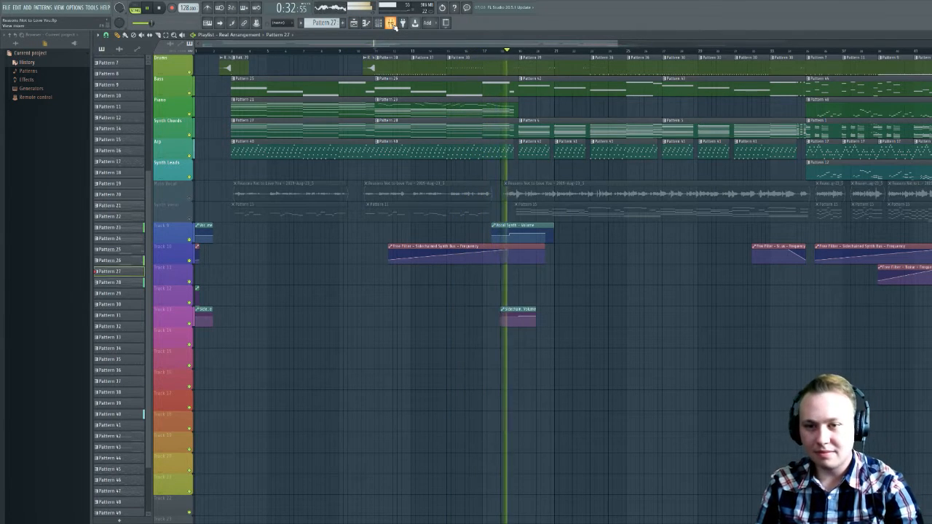
key("space")
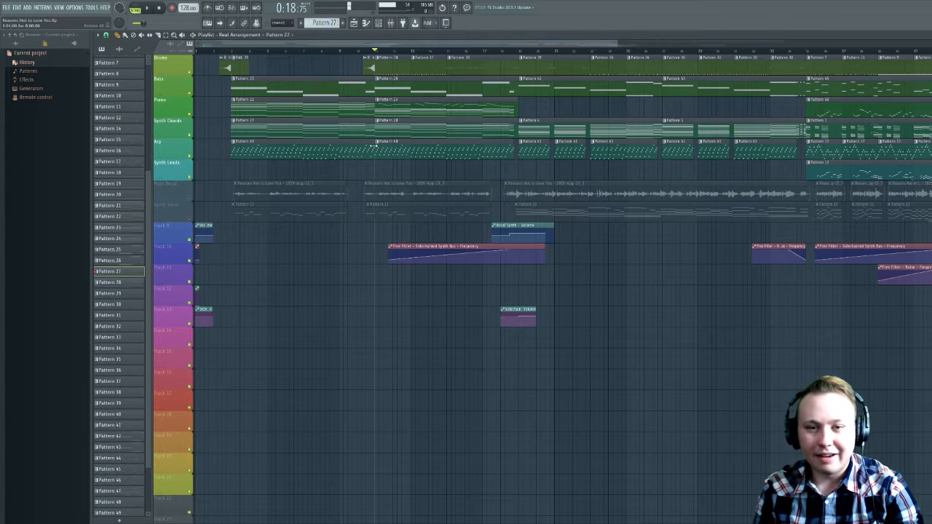
- Place the song position at bar 19 and mute the Arp, Drums and Piano tracks, leaving Bass and Synth Chords active
left_click(517, 51)
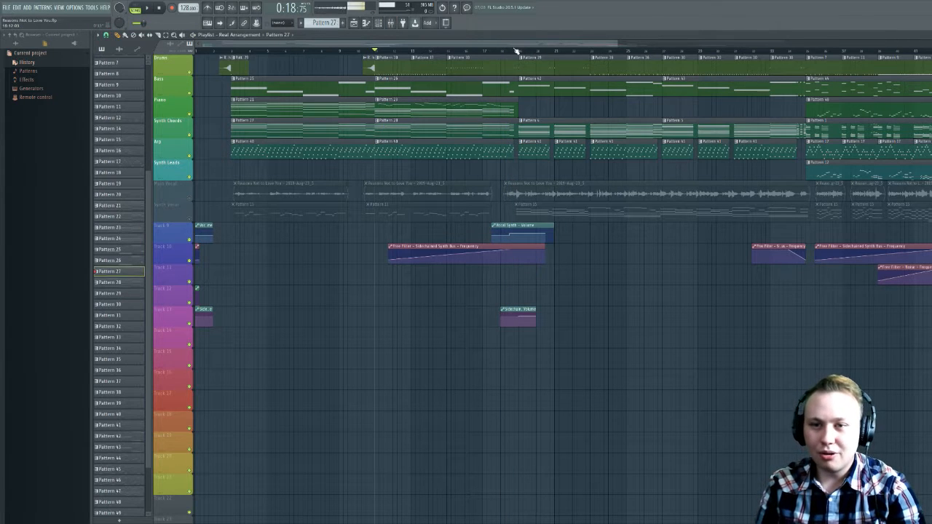
scroll(582, 208, "right", 3)
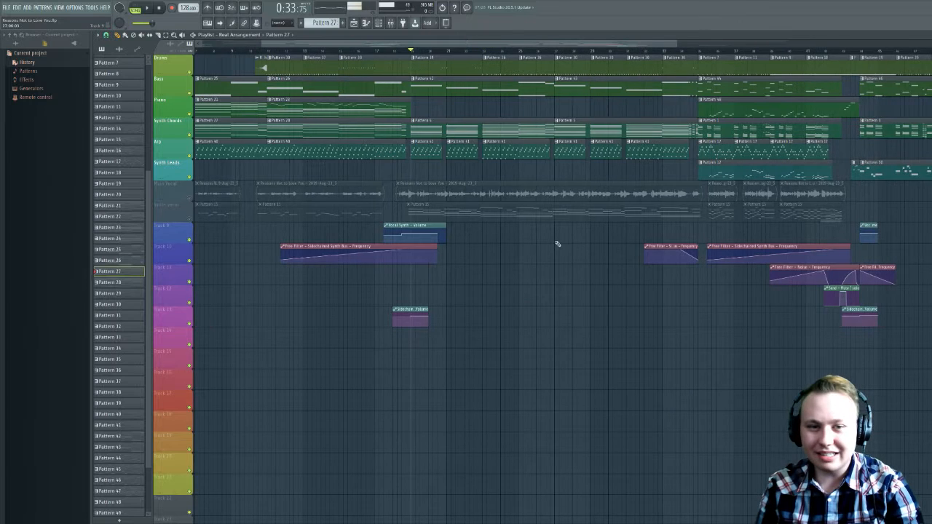
left_click(190, 155)
left_click(189, 93)
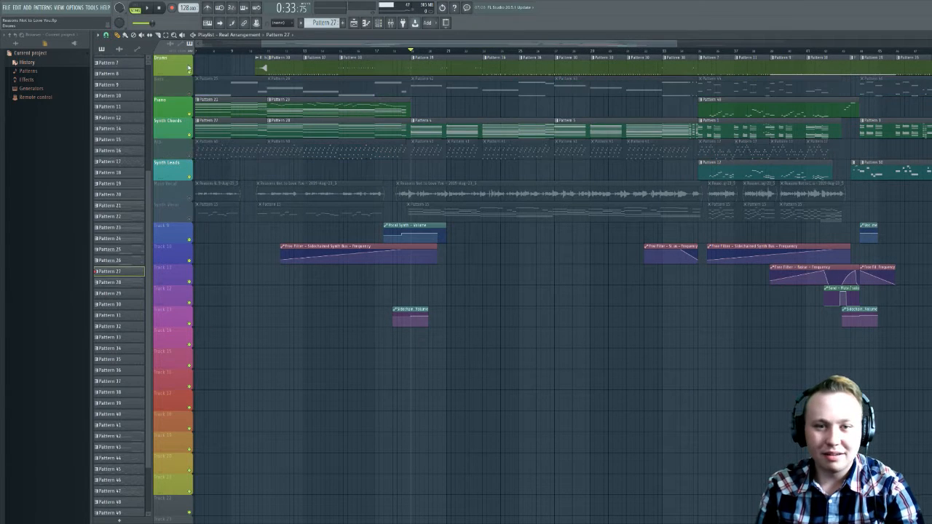
left_click(189, 72)
left_click(190, 93)
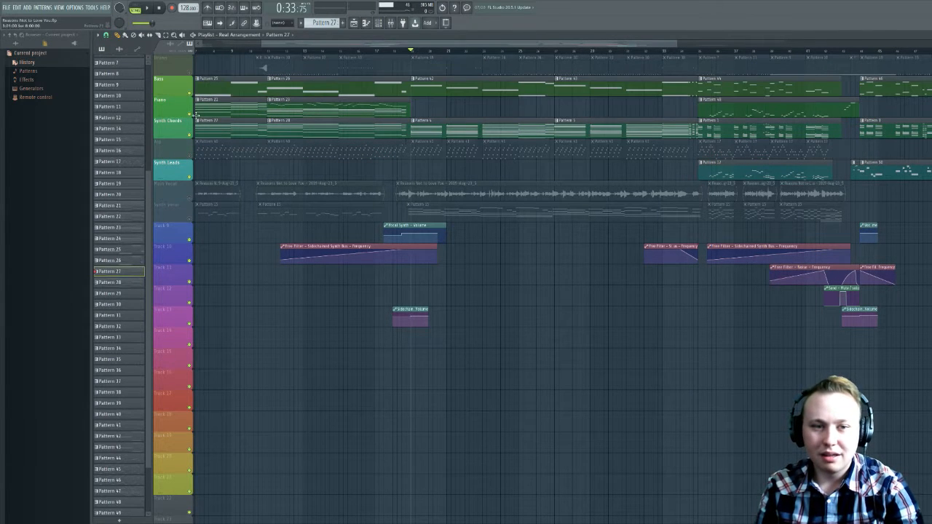
left_click(190, 114)
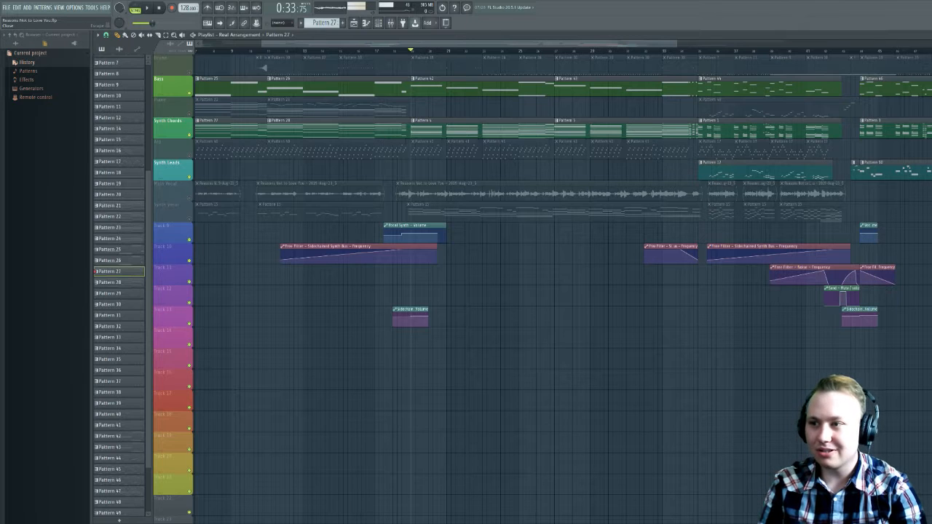
- Close the playlist, play the song from bar 19 with the Channel rack in view, and open the Shaky Chords synth
left_click(927, 35)
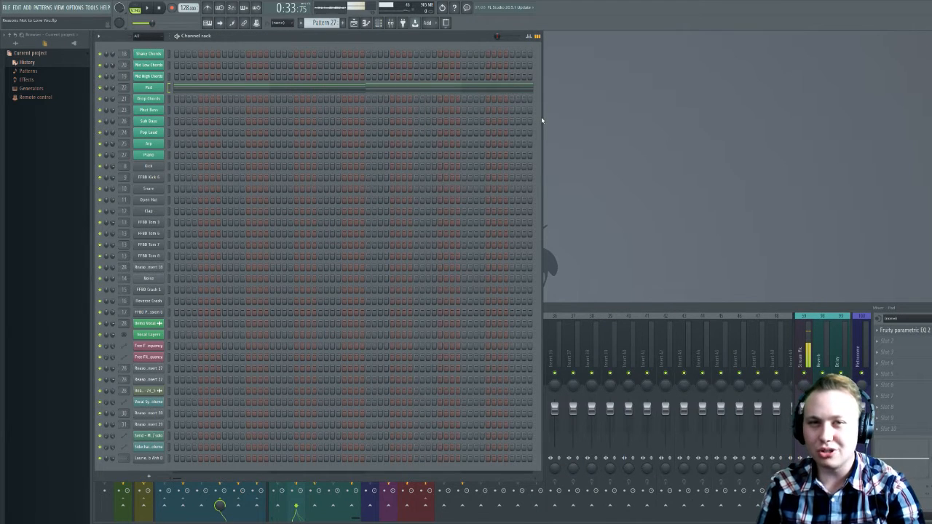
key("space")
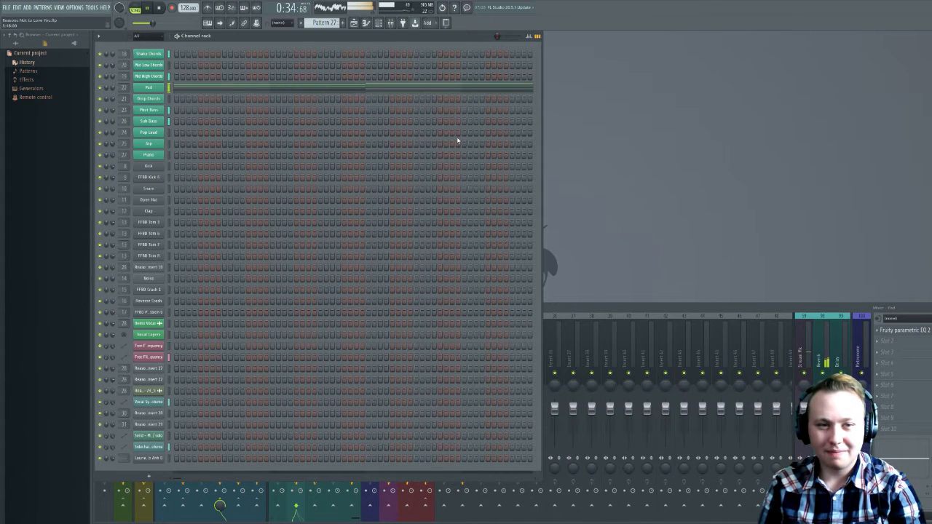
left_click(159, 55)
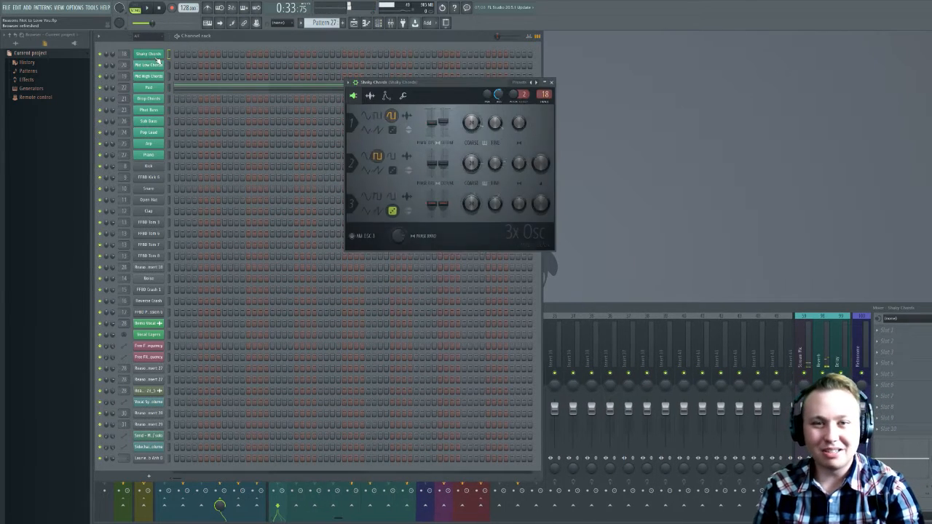
- Select Pattern 4 and mute the Mid High Chords, Pad, Mod Bass and Sub Bass channels to isolate Shaky Chords
left_click(354, 23)
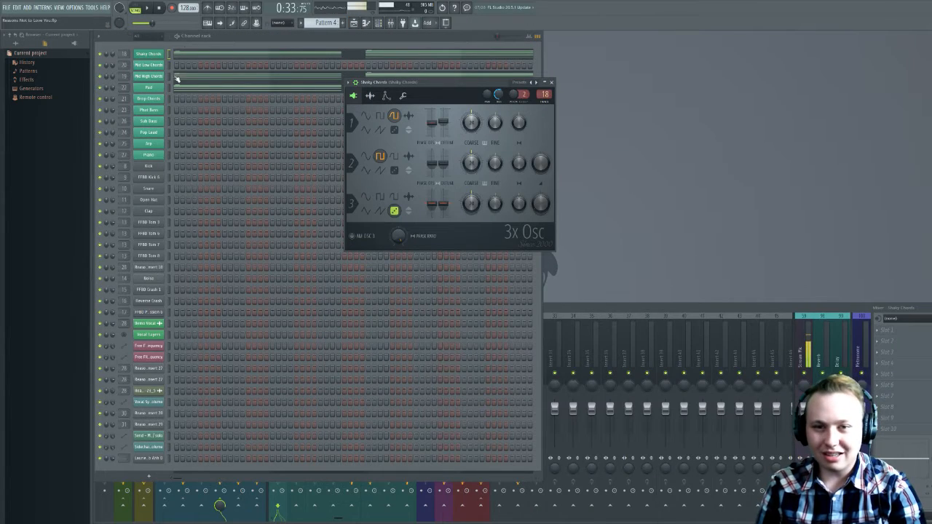
left_click_drag(467, 83, 485, 99)
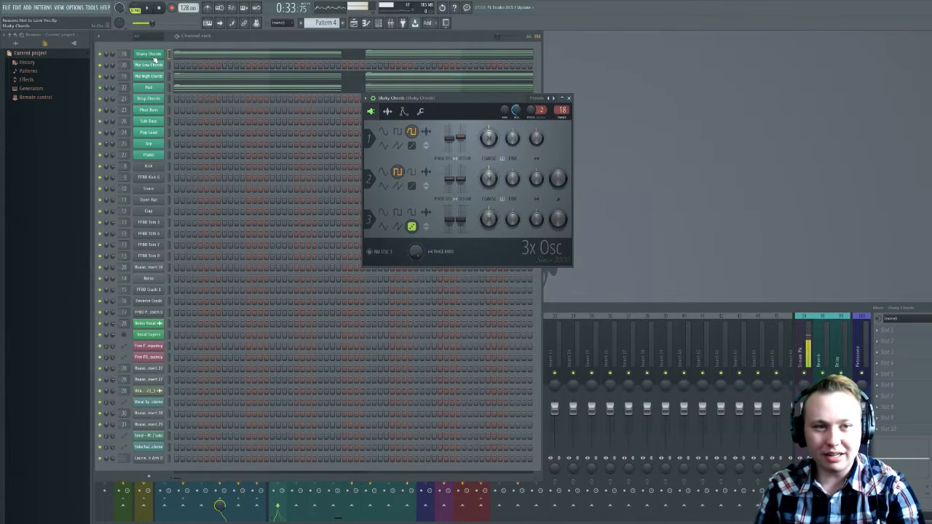
left_click(101, 87)
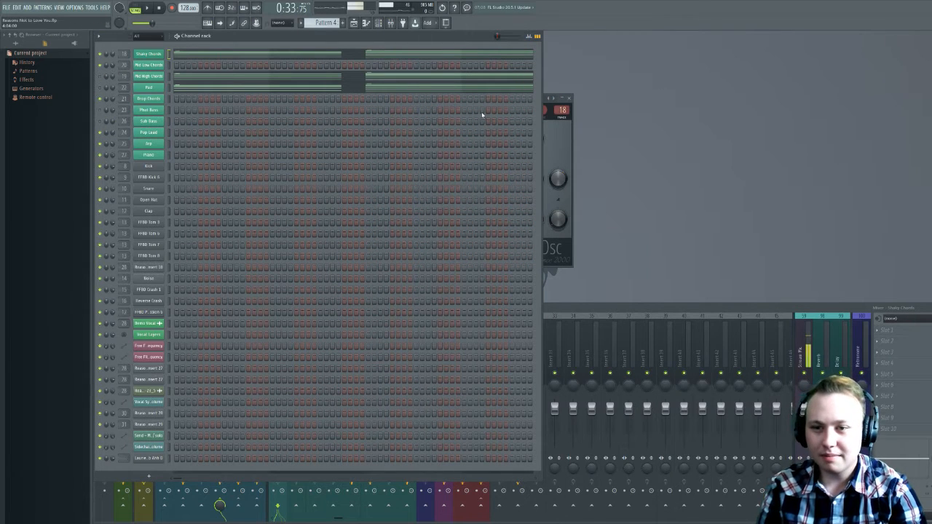
left_click(570, 141)
- Play Shaky Chords on its own while trying other oscillator 3 mix levels, and undo those tweaks
key("space")
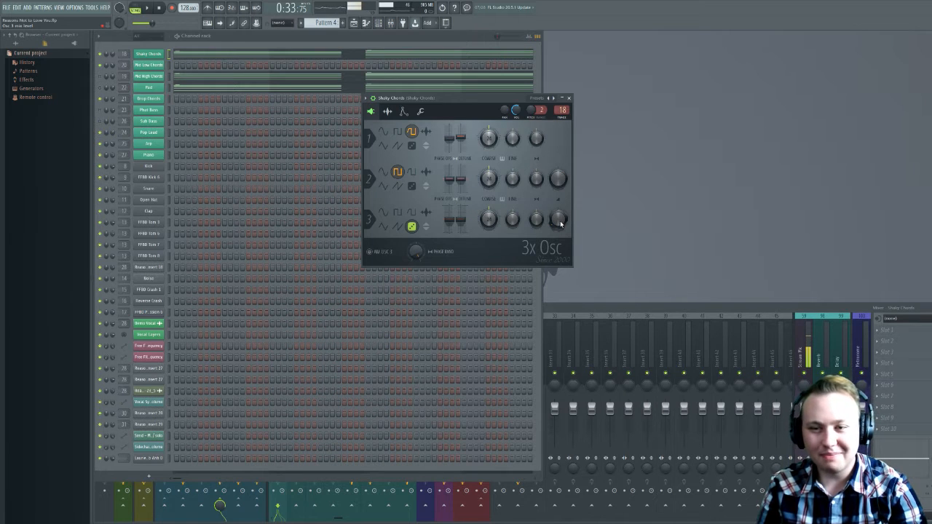
key("space")
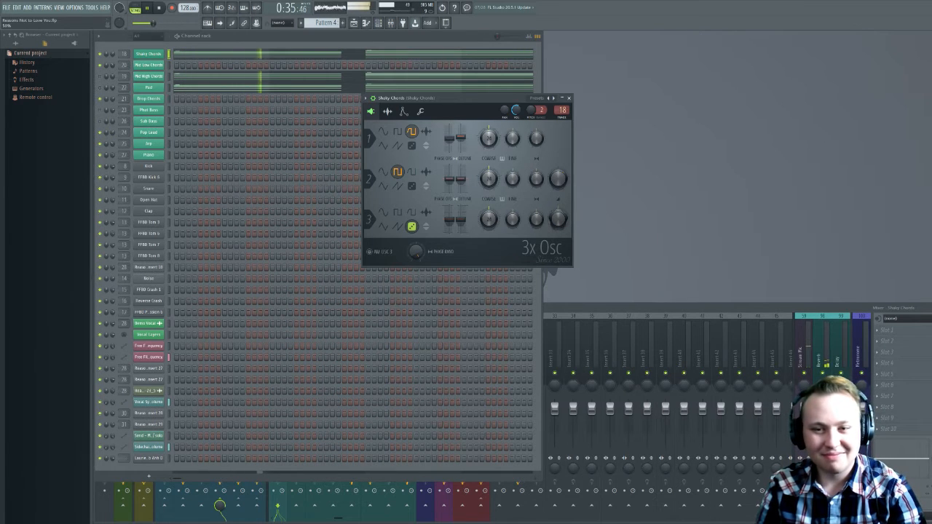
key("space")
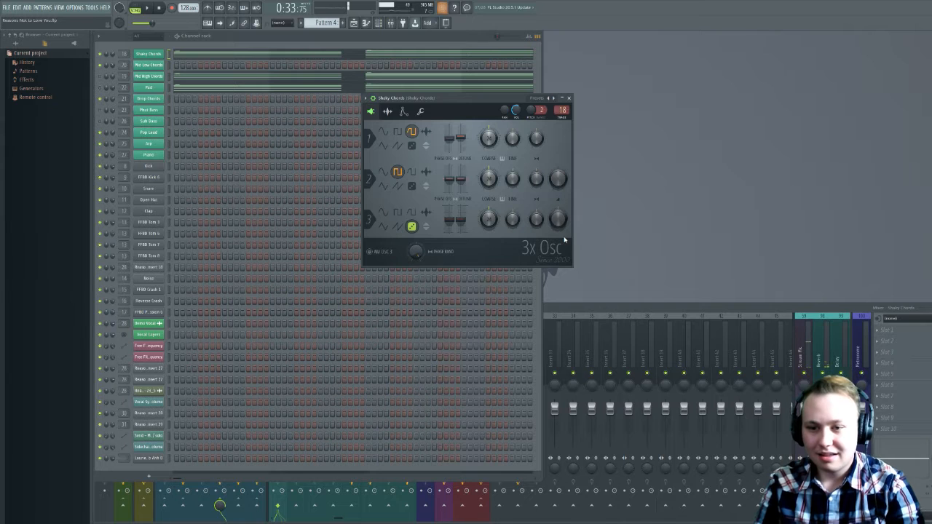
key("ctrl+alt+z")
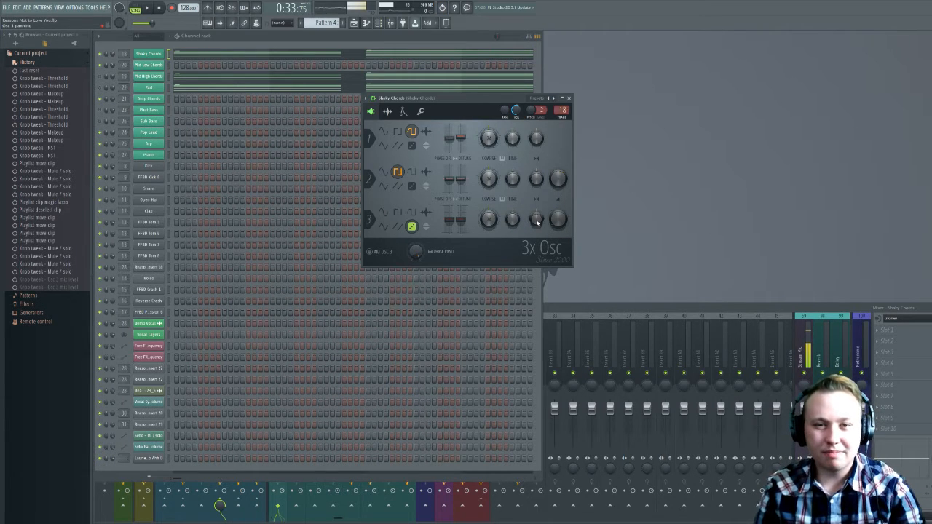
- Review the Shaky Chords' volume envelope and LFO, and open its panning LFO
left_click(388, 111)
left_click(405, 111)
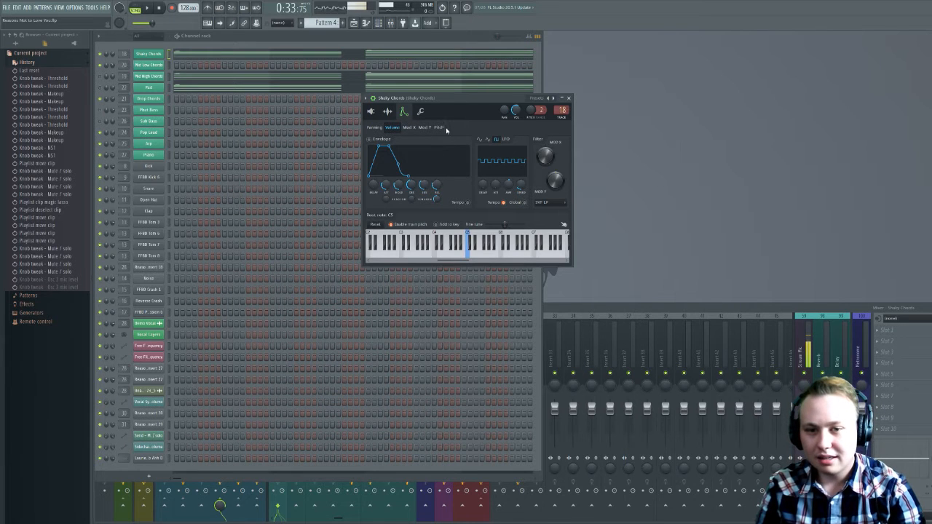
left_click(373, 127)
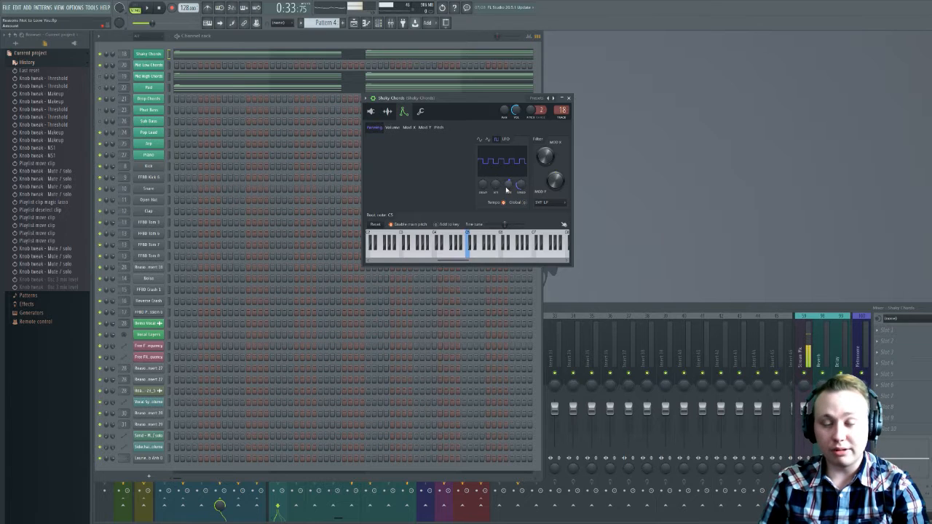
- Push the Shaky Chords' panning LFO amount to an extreme during playback, and undo the change
key("space")
left_click_drag(514, 188, 510, 189)
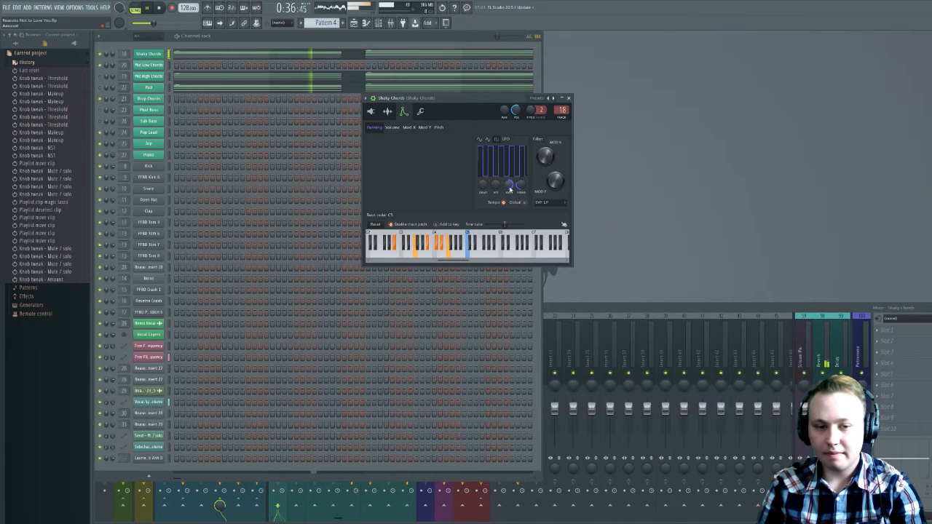
key("space")
key("ctrl+z")
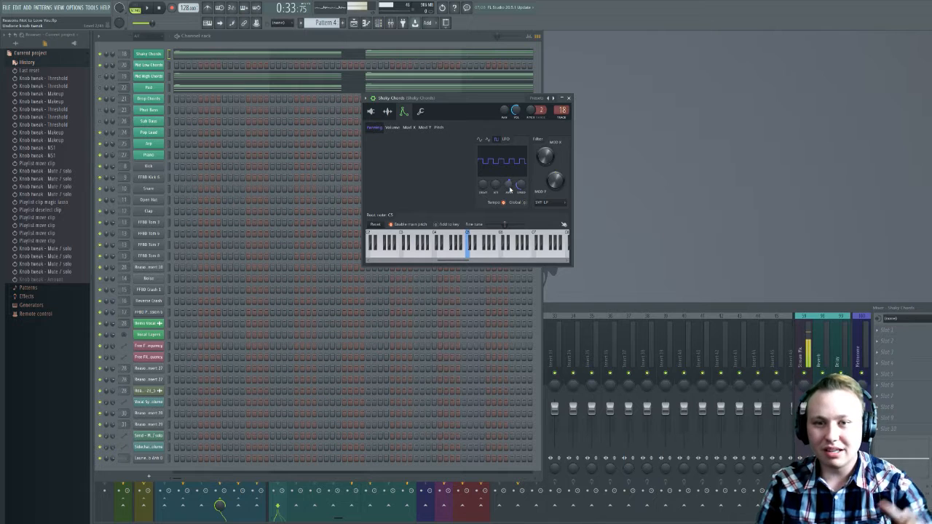
- Play Shaky Chords with the original panning LFO amount and open the synth's pitch envelope settings
key("space")
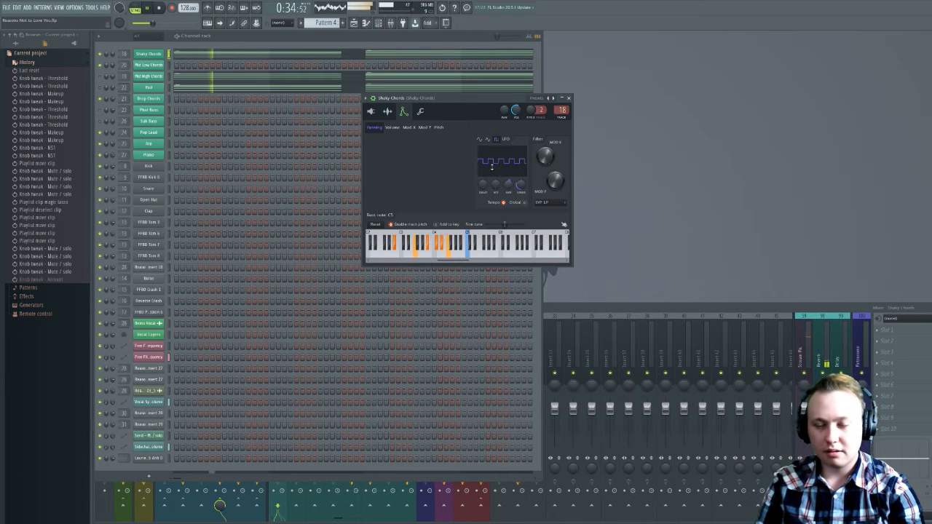
key("space")
left_click(441, 129)
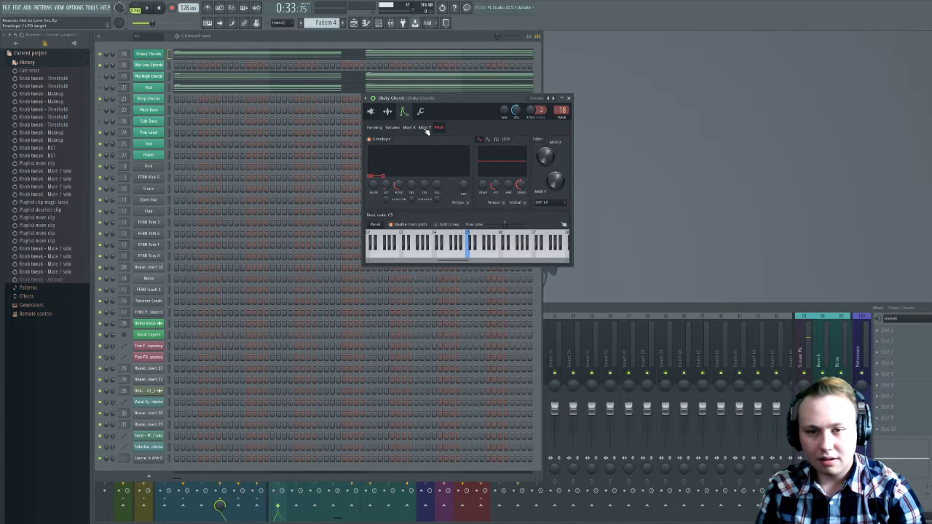
- Play Shaky Chords while toggling its pitch envelope for comparison, and restore the envelope
key("space")
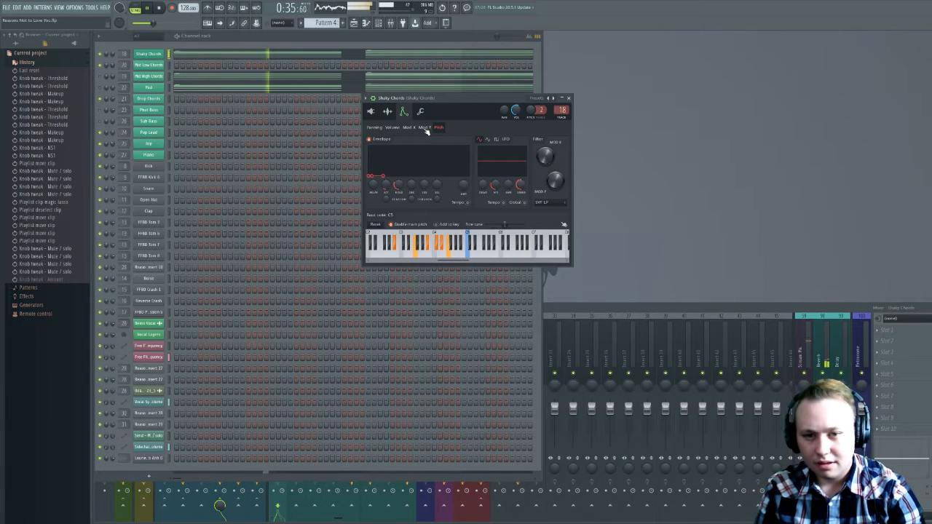
key("space")
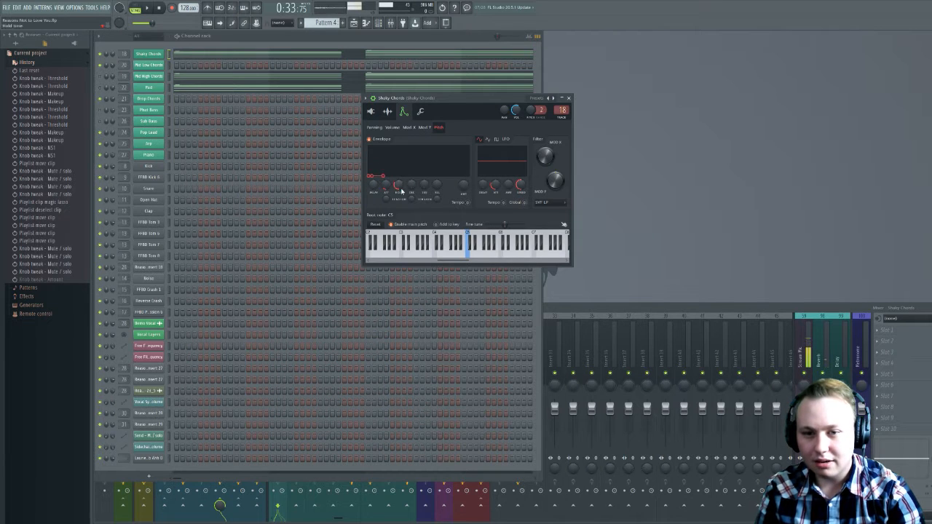
left_click(373, 143)
key("space")
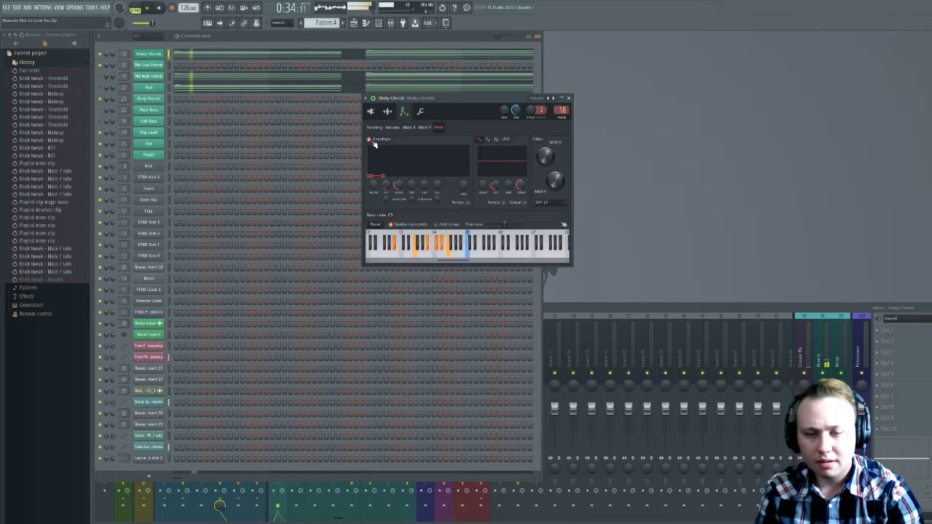
key("space")
left_click(374, 144)
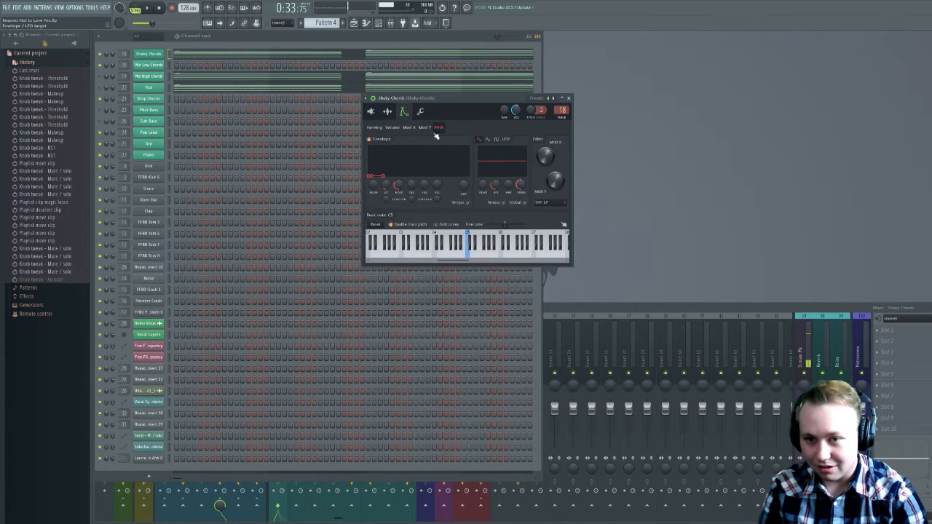
- Push the Shaky Chords' volume LFO amount to an extreme during playback, undo the changes, and close the synth
left_click(409, 128)
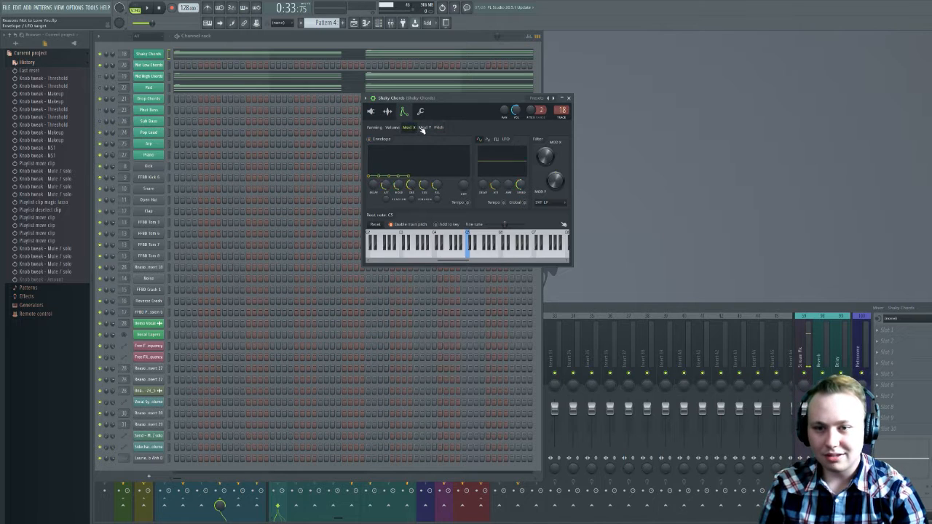
left_click(388, 129)
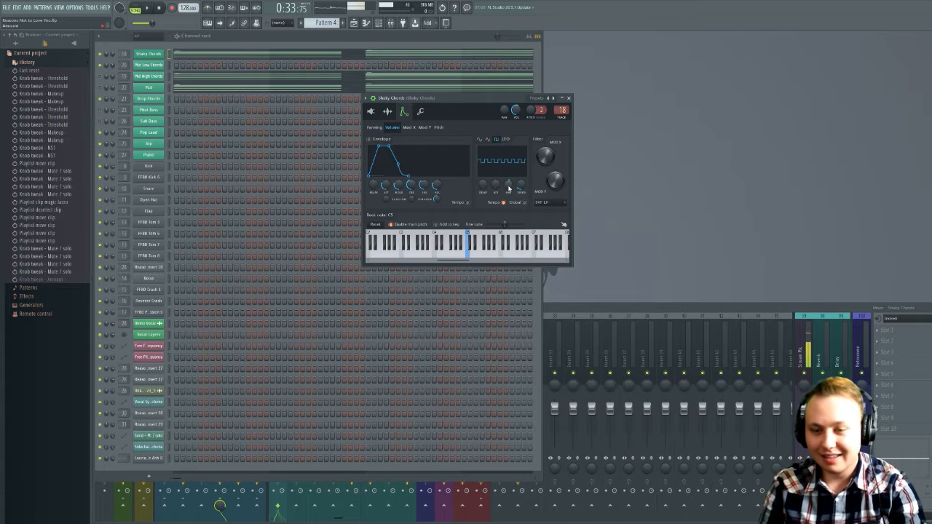
key("space")
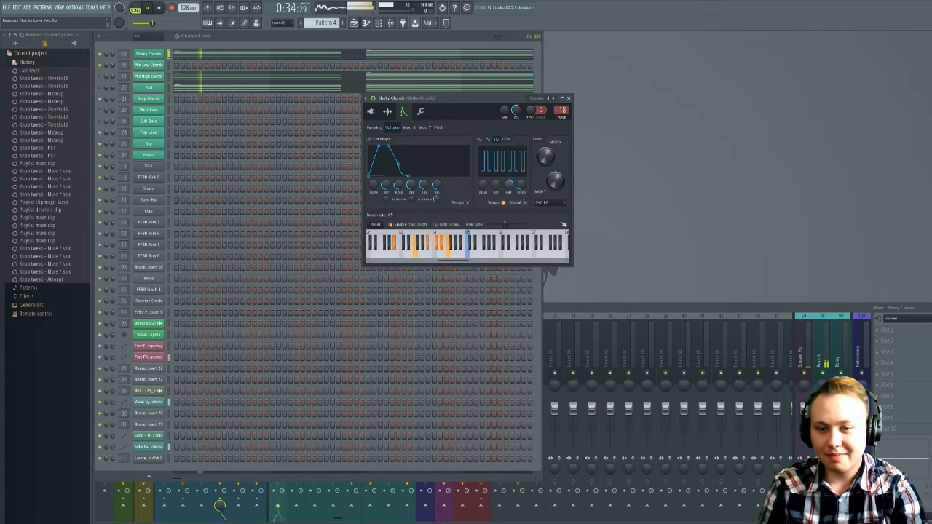
left_click_drag(509, 185, 509, 188)
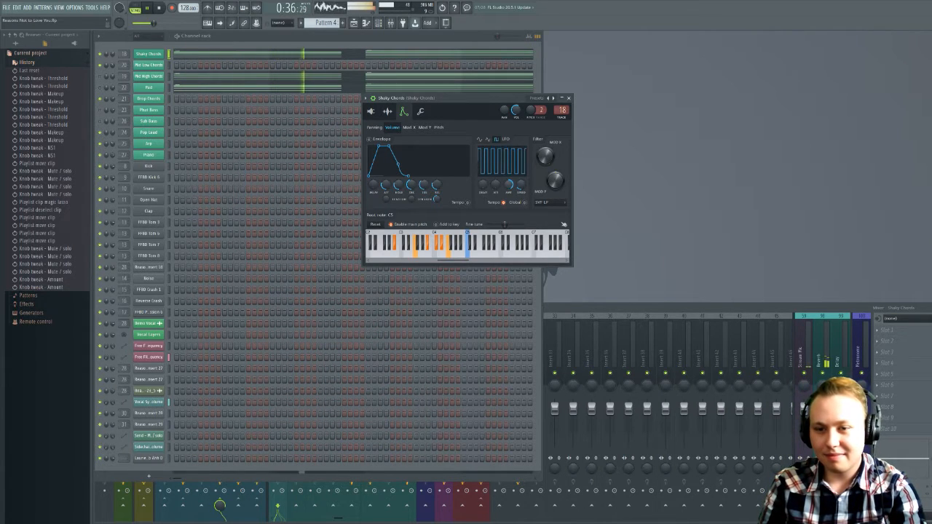
key("ctrl+alt+z")
key("ctrl+alt+z")
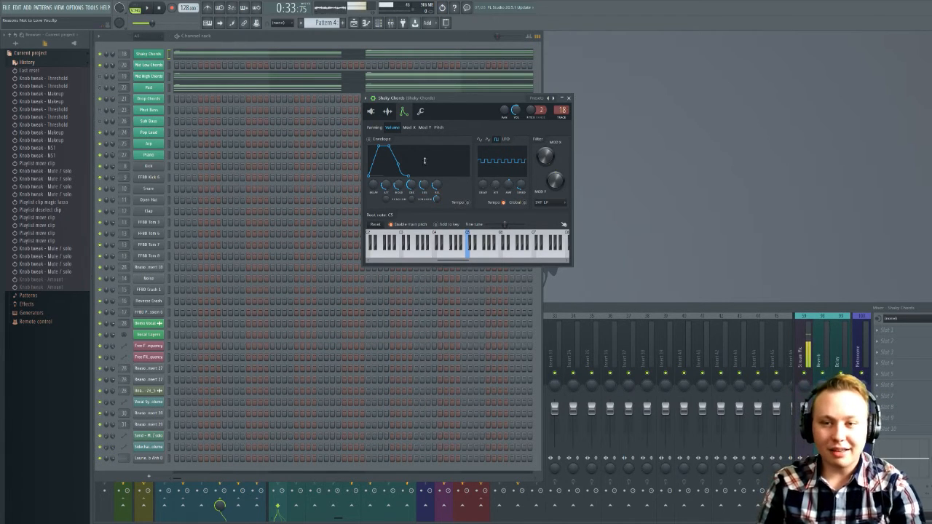
left_click(570, 98)
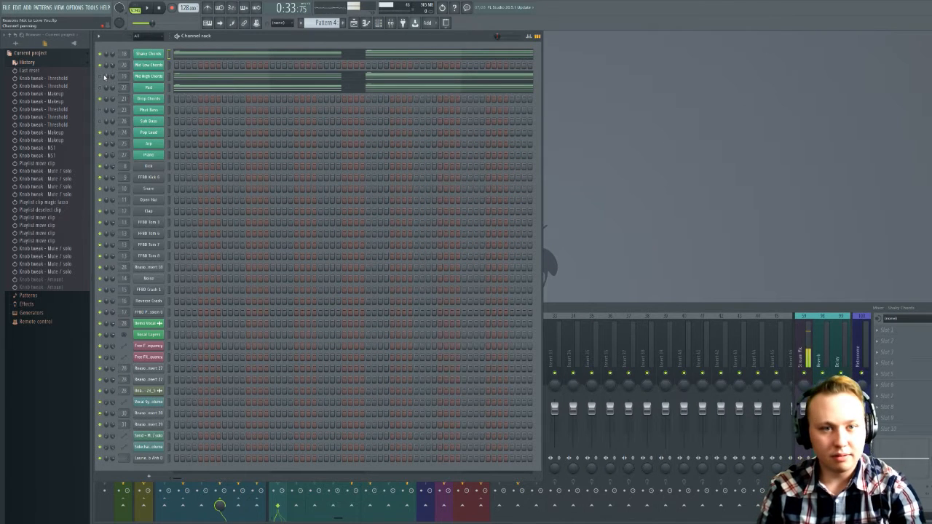
- Play Shaky Chords once more, mute it, and unmute Mid High Chords
key("space")
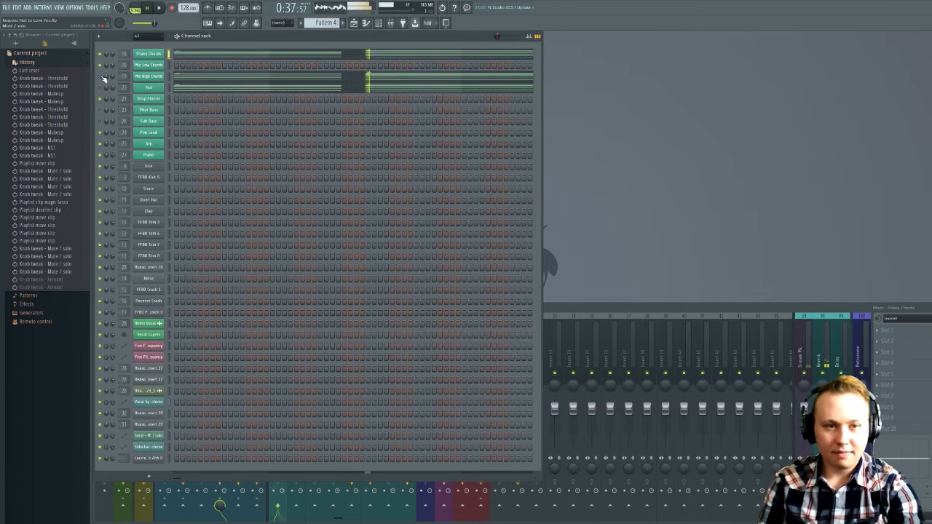
key("space")
left_click(101, 55)
left_click(102, 78)
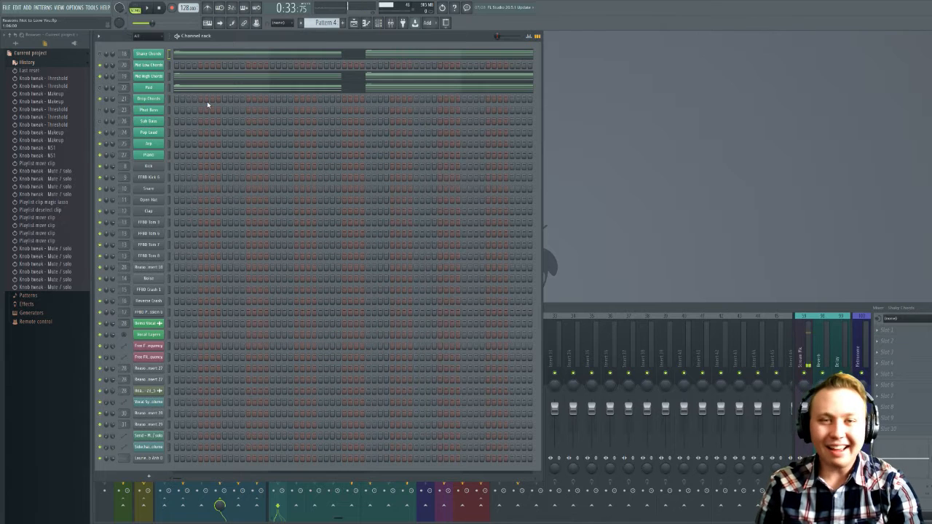
- Open the Mid High Chords synth and play the layer to hear its oscillator setup
left_click(139, 76)
key("space")
left_click_drag(229, 113, 272, 99)
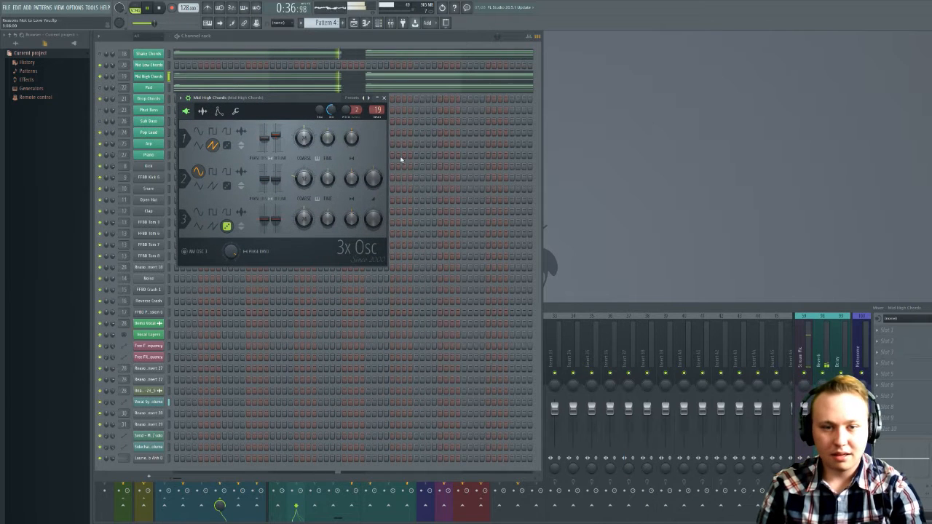
key("space")
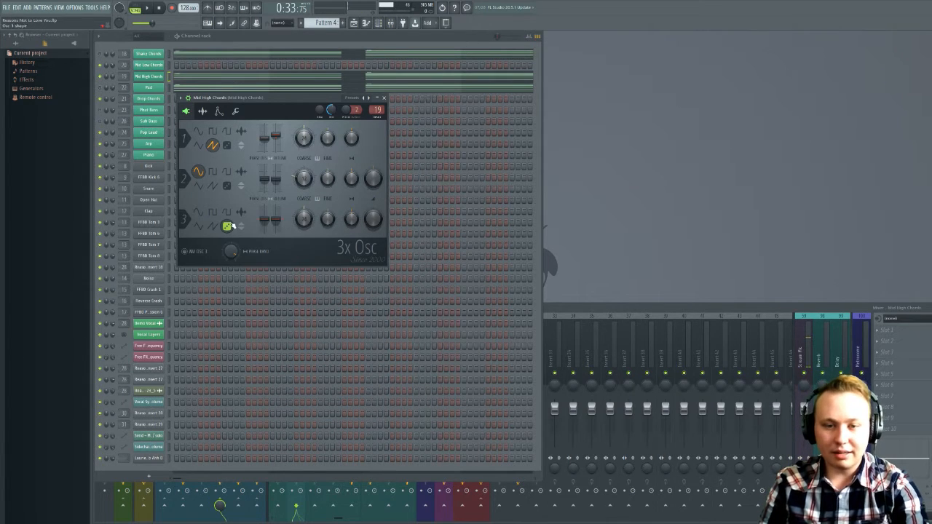
- Review the Mid High Chords' panning, Mod X, pitch and volume envelope and LFO settings
left_click(220, 110)
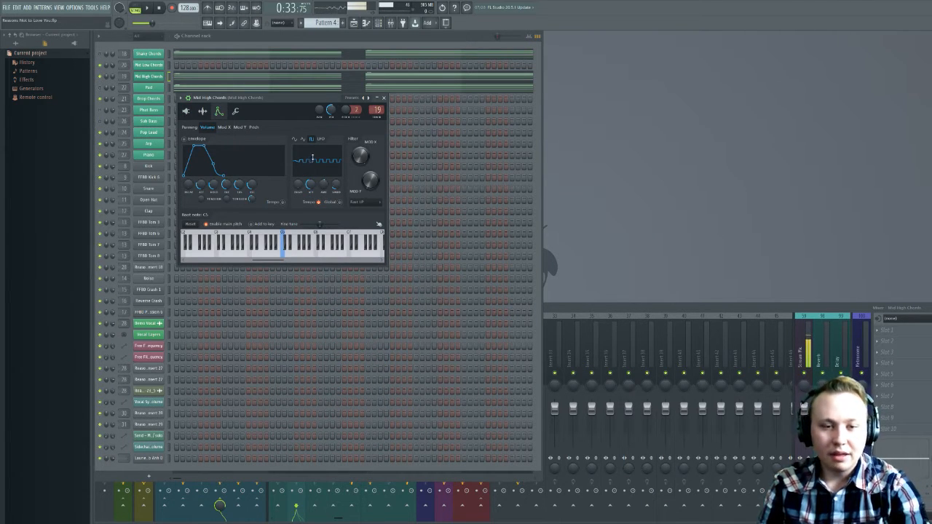
left_click(190, 127)
left_click(224, 126)
left_click(256, 127)
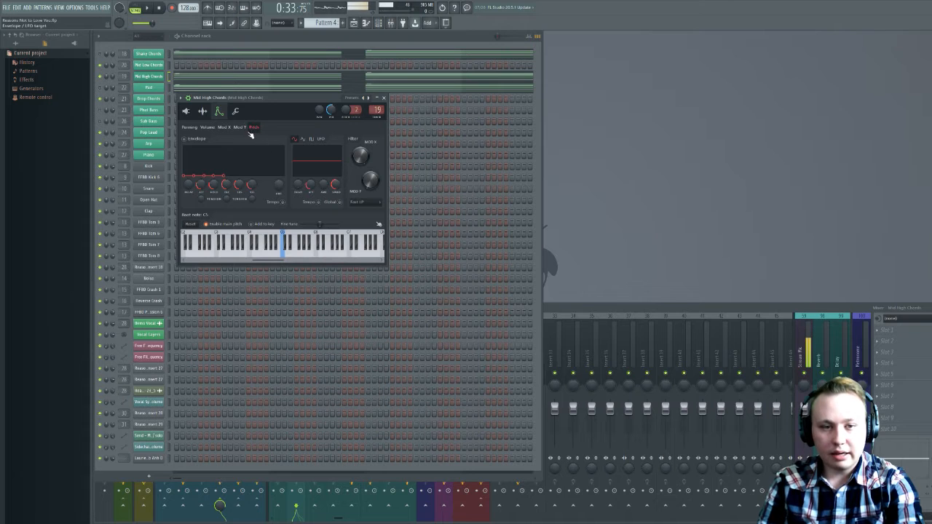
left_click(209, 127)
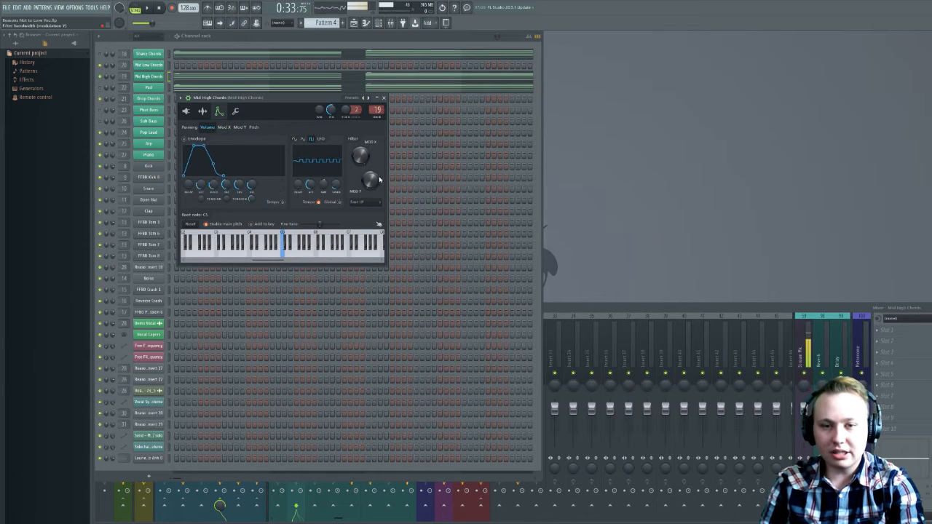
- Reopen the Shaky Chords synth, unmute its channel, play it with the filter settings in view, and close the synth
left_click(150, 54)
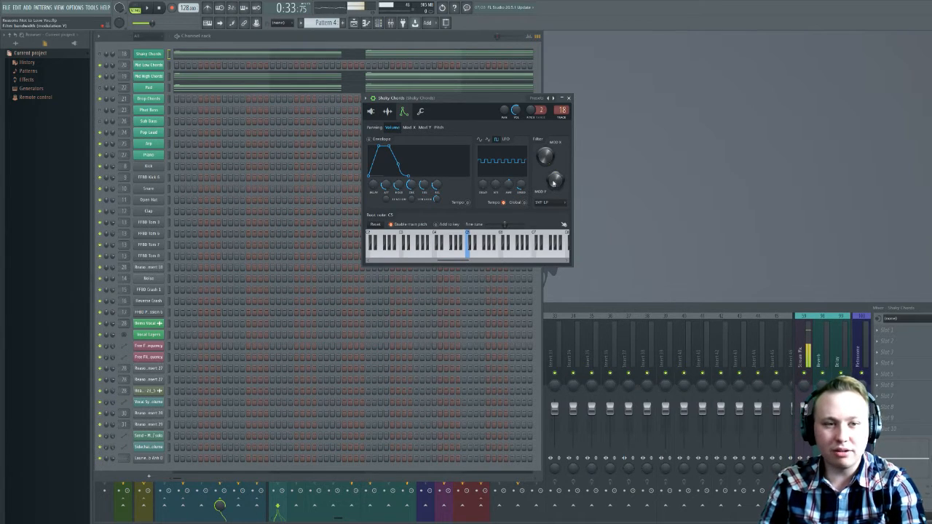
left_click(105, 56)
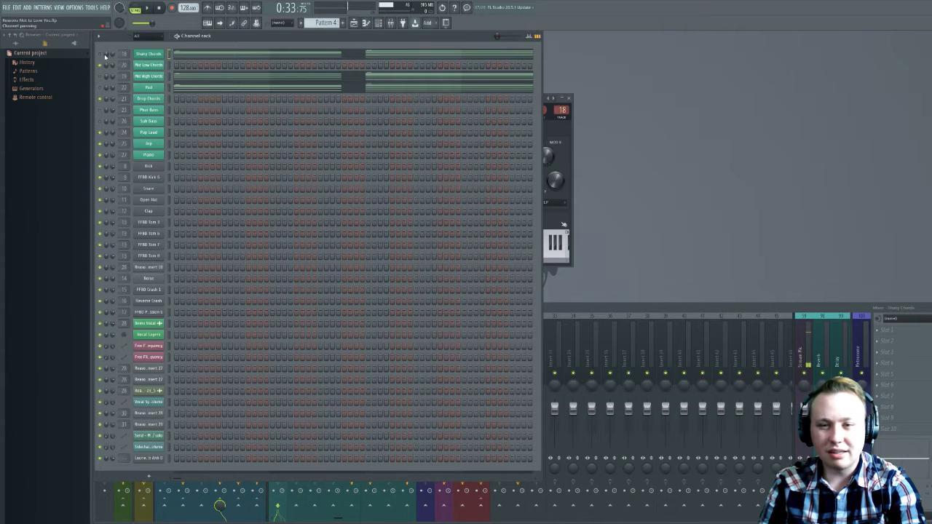
left_click(560, 149)
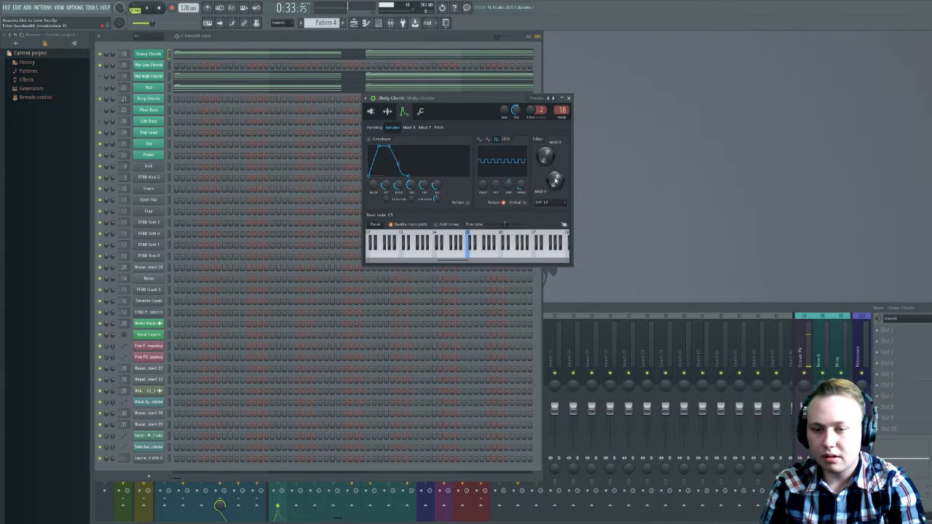
key("space")
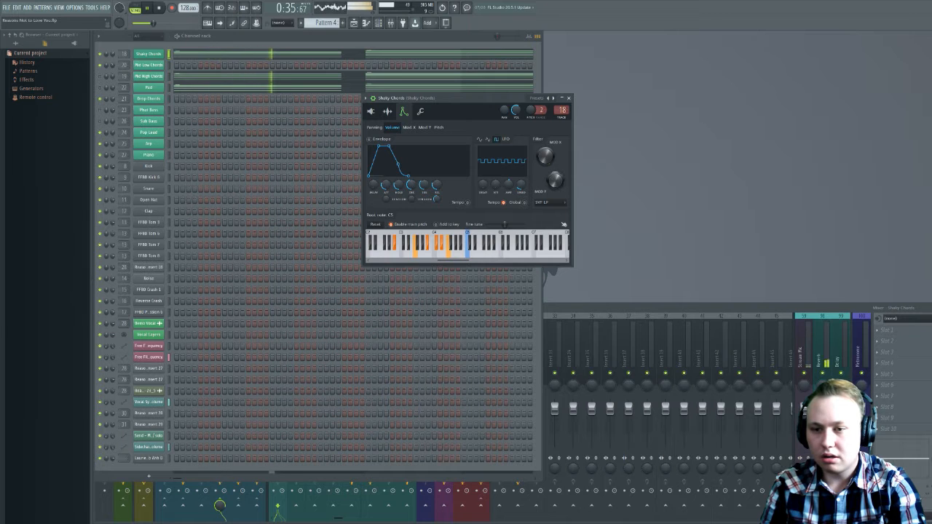
key("space")
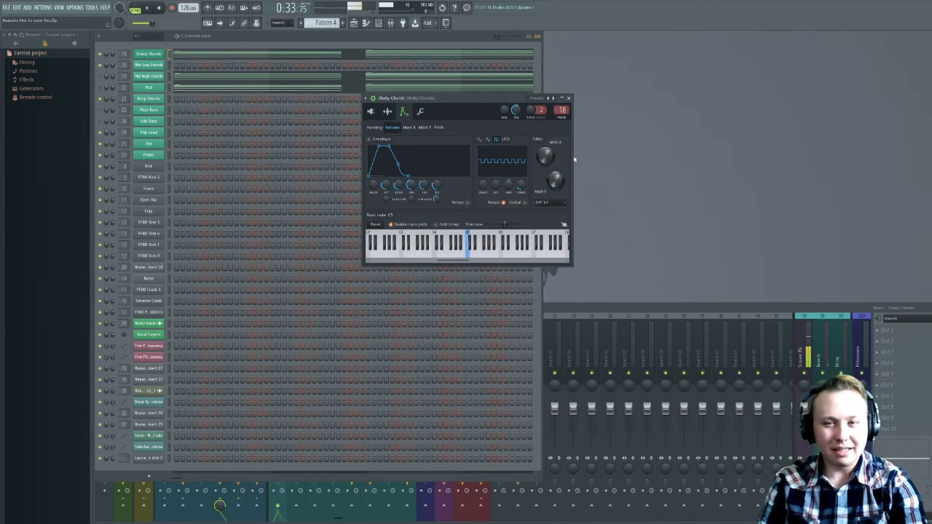
left_click(569, 98)
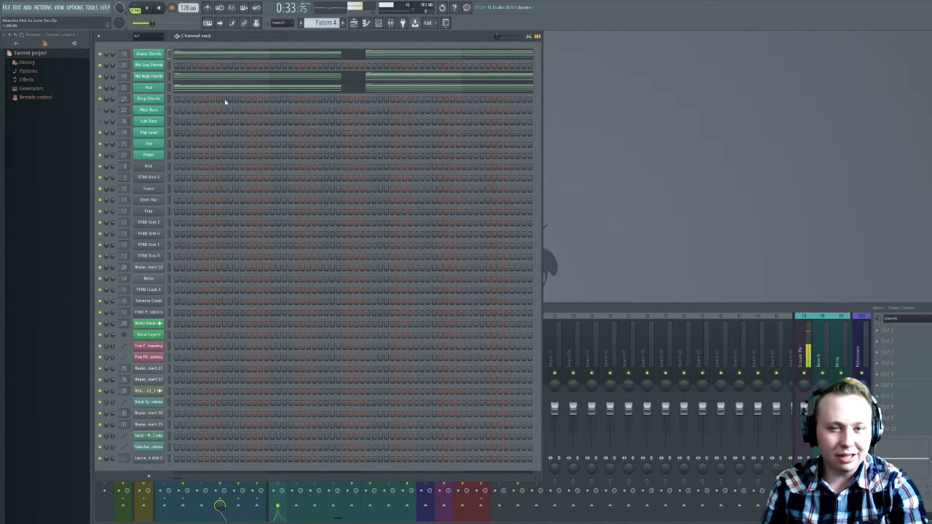
- Play the unmuted chord layers together, play them again with Mod Bass and Sub Bass unmuted, and show the playlist
key("space")
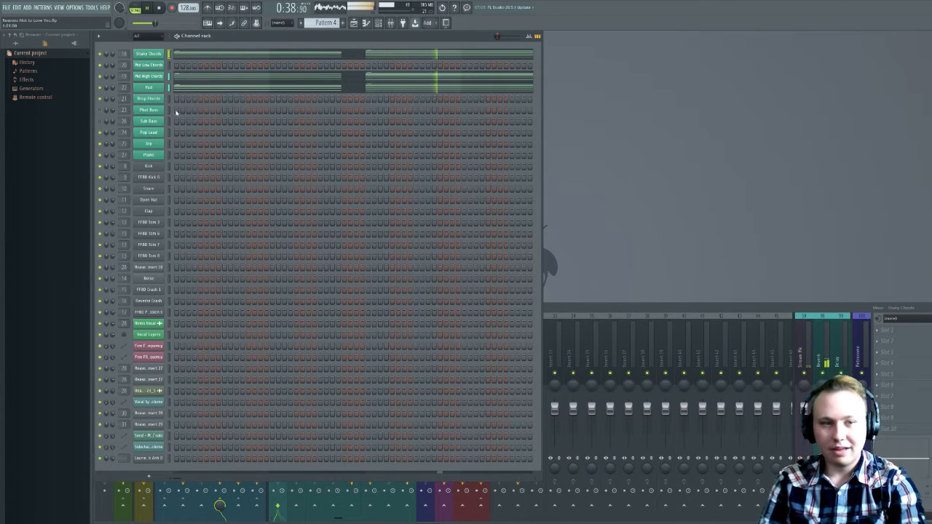
key("space")
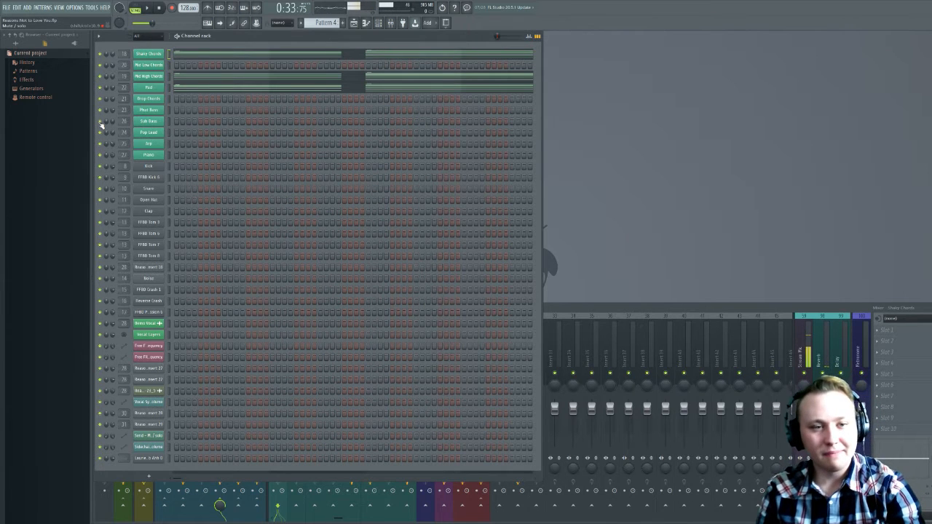
key("space")
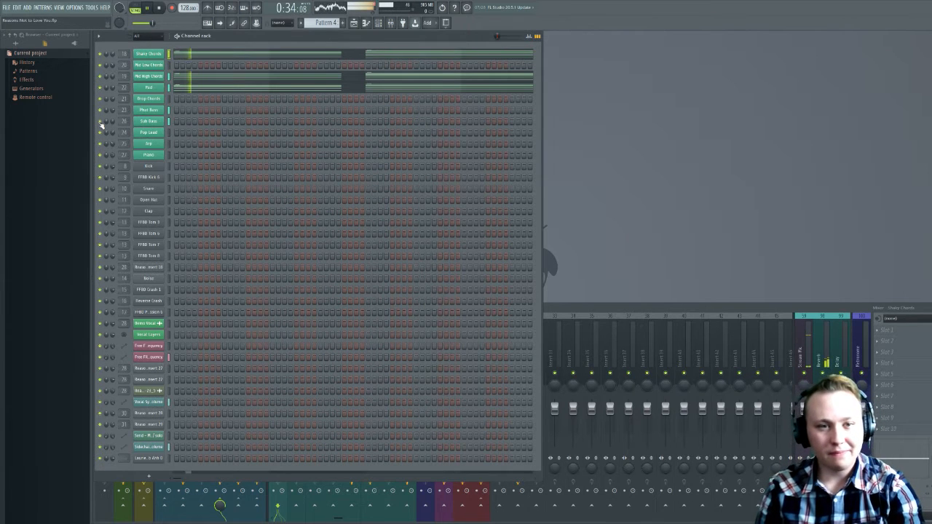
left_click(354, 23)
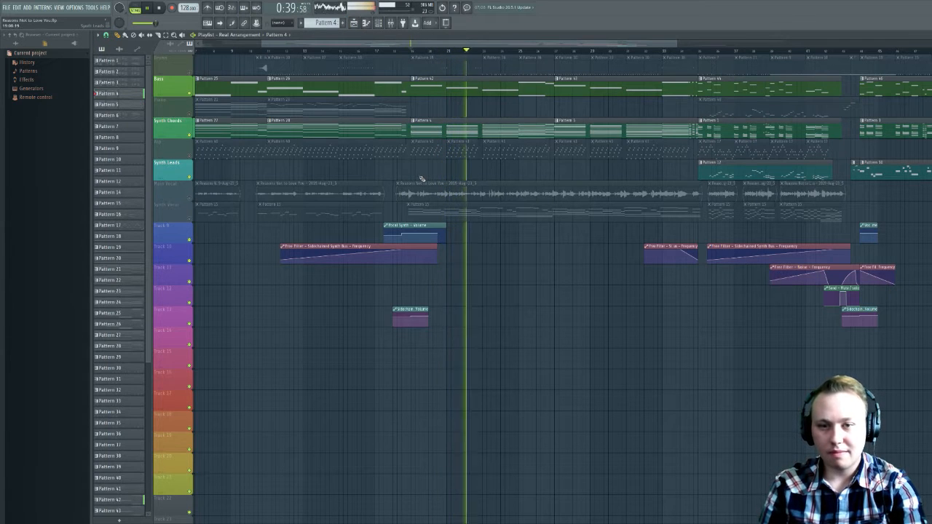
key("space")
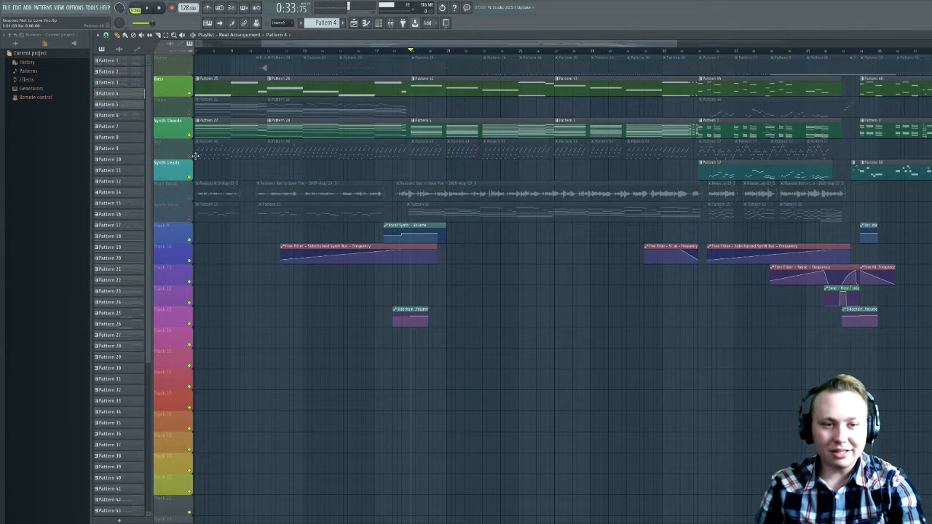
- Unmute the Arp track in the playlist, view its Pattern 41 notes in the piano roll, and return to the channel rack
left_click(190, 155)
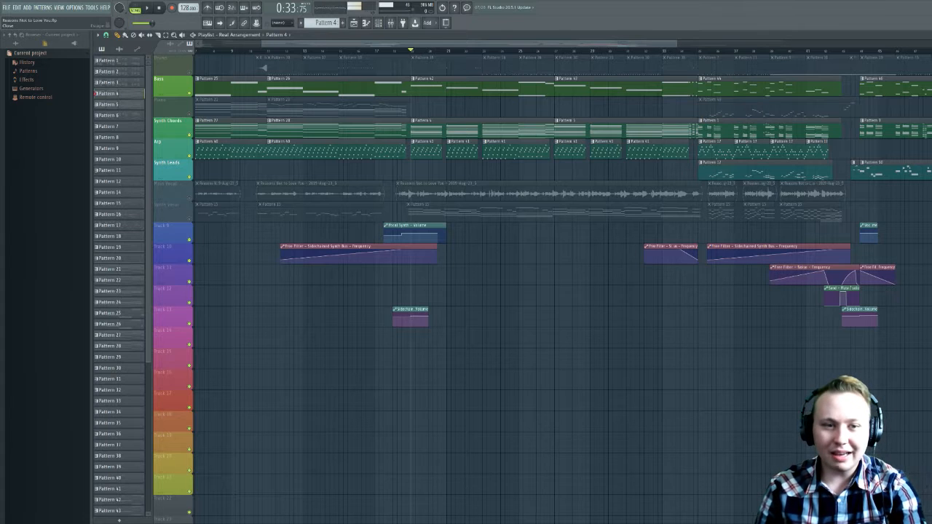
left_click(928, 35)
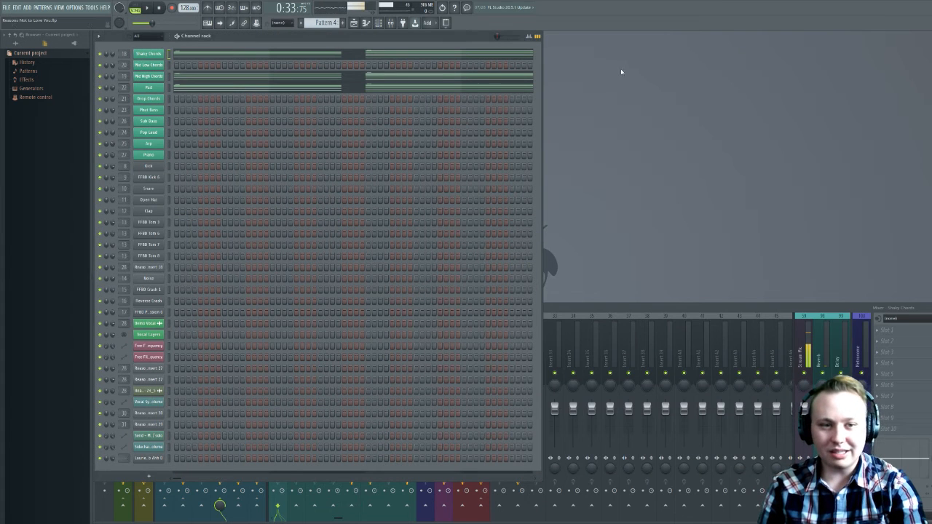
left_click(355, 24)
double_click(438, 155)
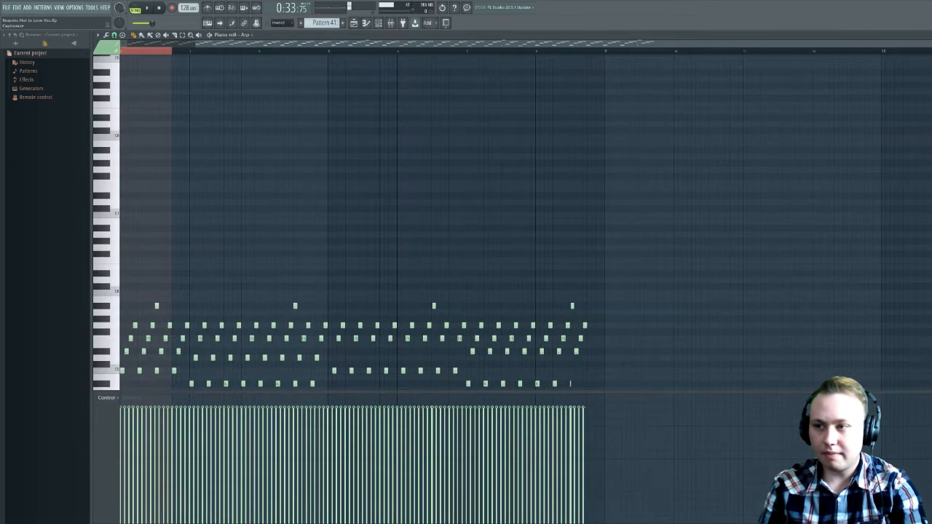
key("Escape")
key("Escape")
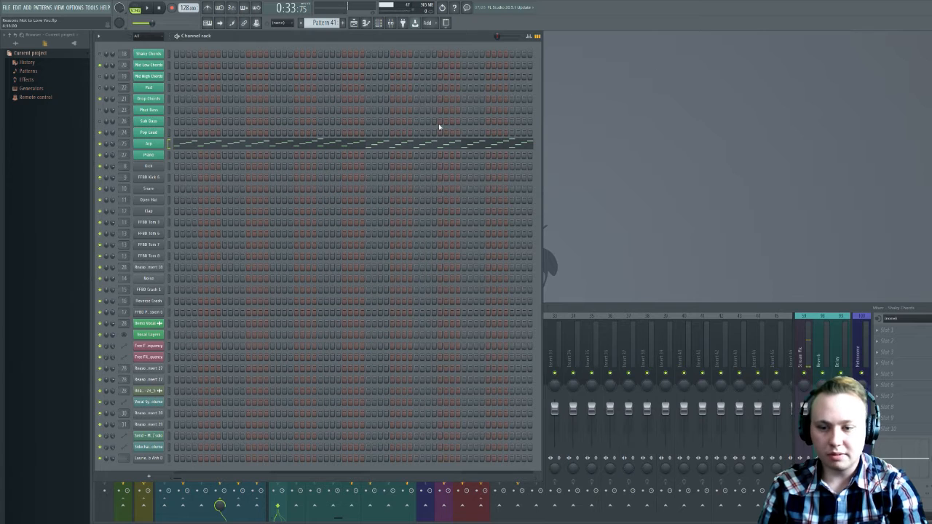
- Play Pattern 41's Arp layer and open its synth to review the polyphony and oscillator settings
key("space")
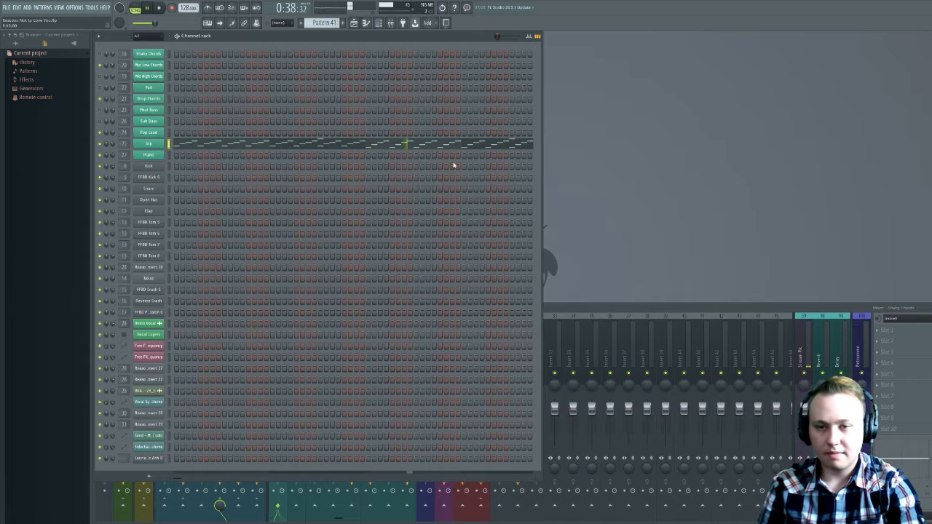
left_click(149, 143)
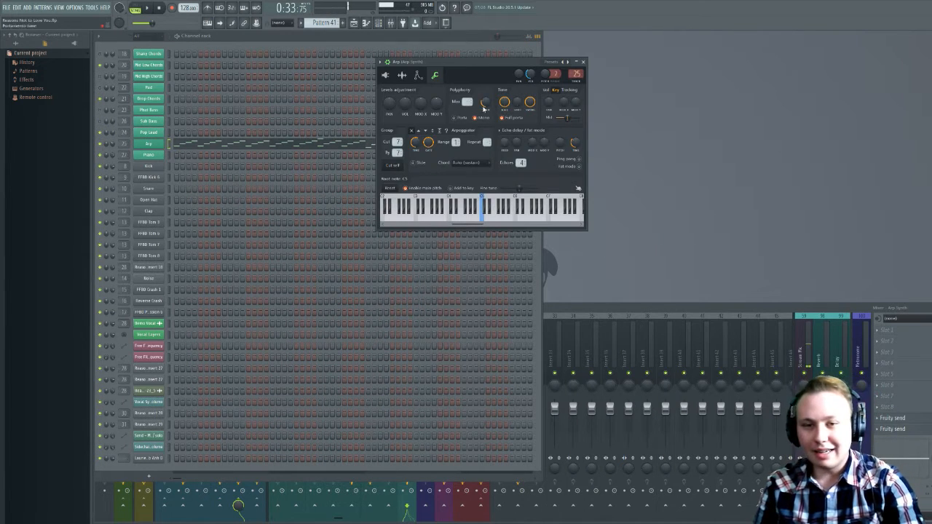
left_click(386, 76)
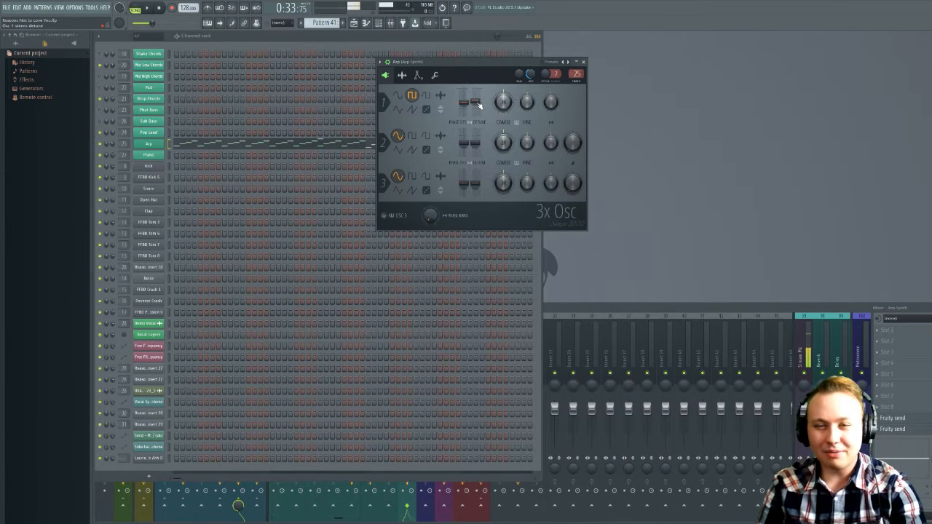
- Review the Arp synth's volume, pitch and panning envelope settings, and close the synth
left_click(406, 76)
left_click(420, 75)
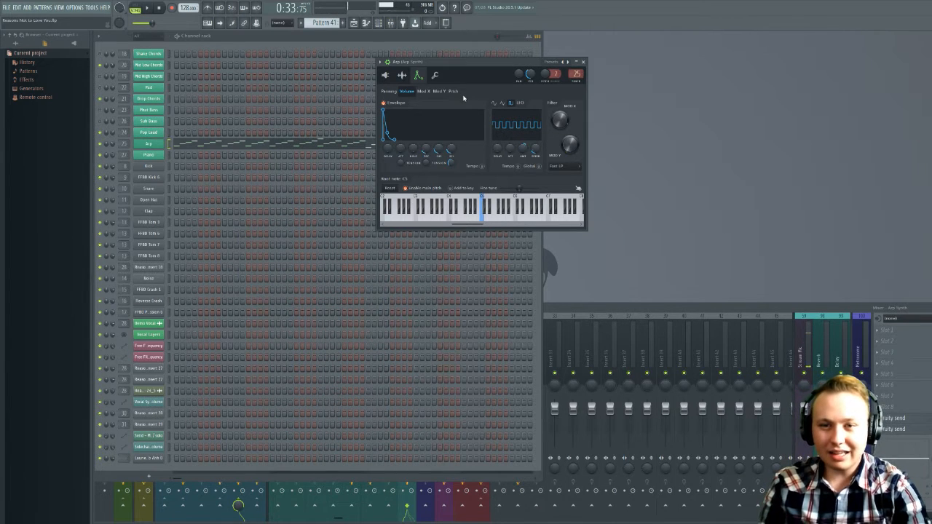
left_click(456, 93)
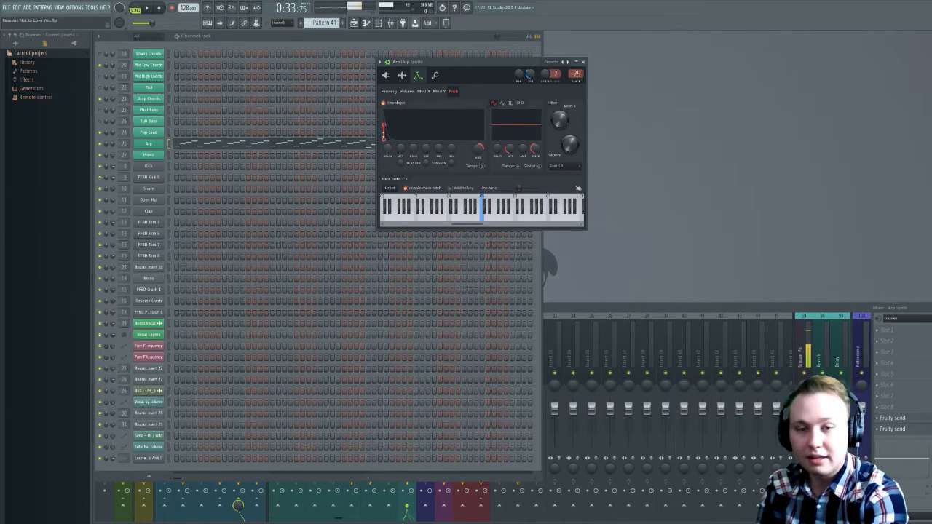
left_click(384, 103)
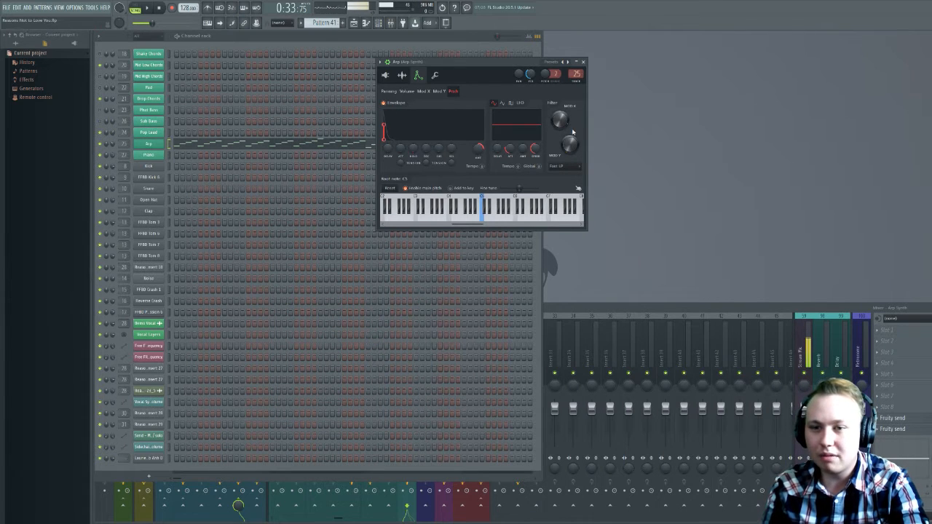
left_click(389, 91)
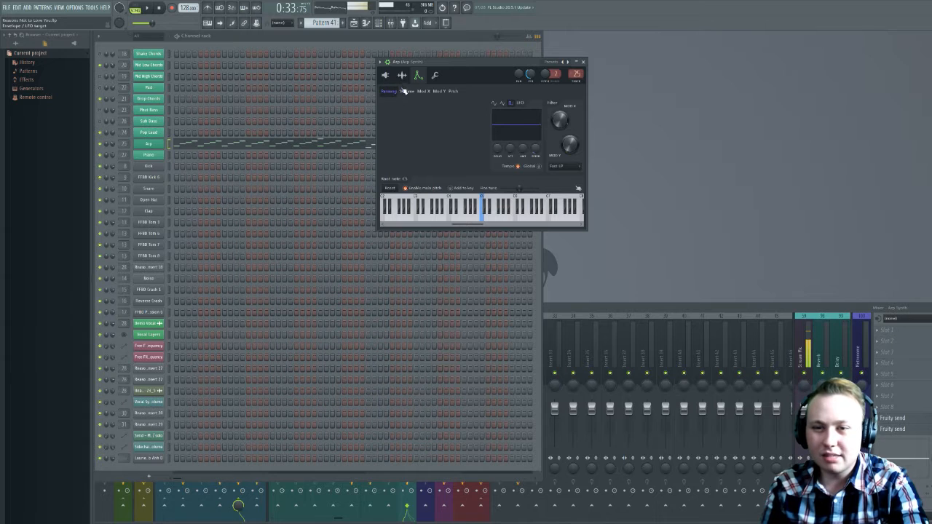
left_click(583, 62)
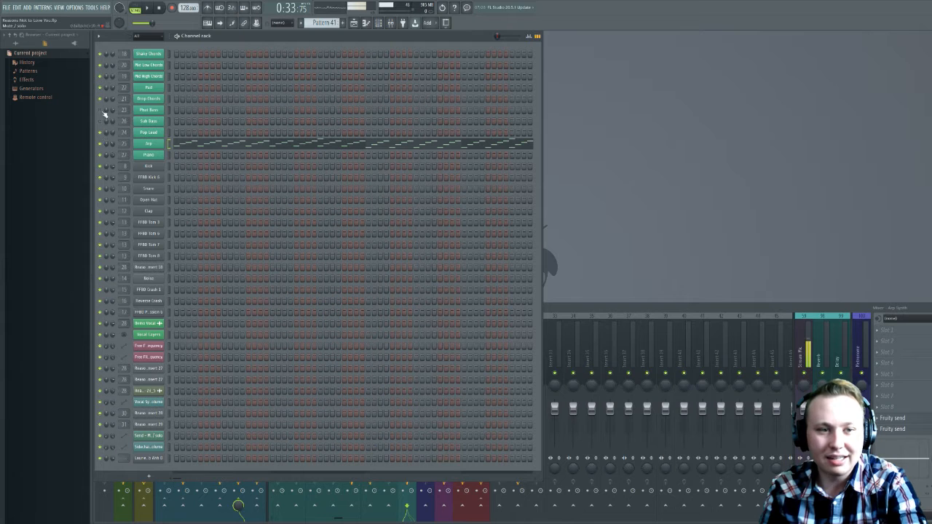
- Play the Arp together with the unmuted chord and bass layers, and view the following section in the playlist
key("space")
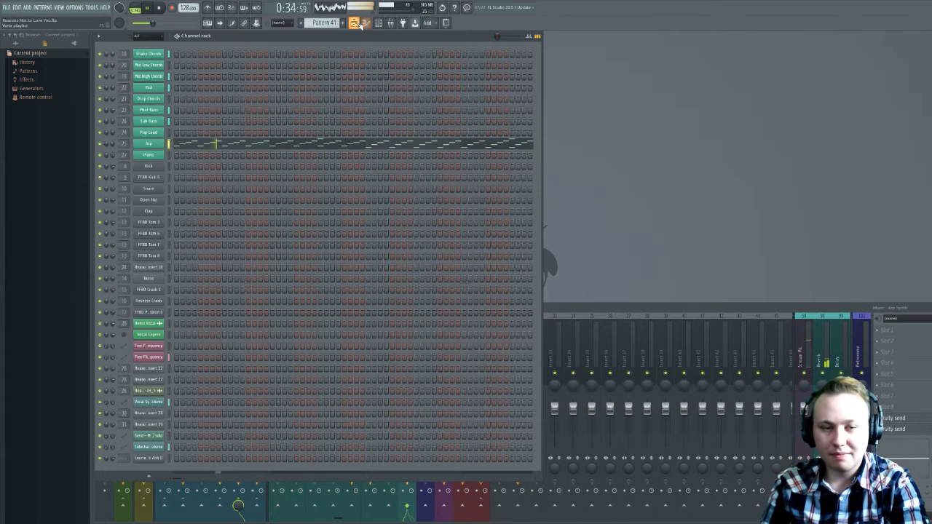
left_click(355, 24)
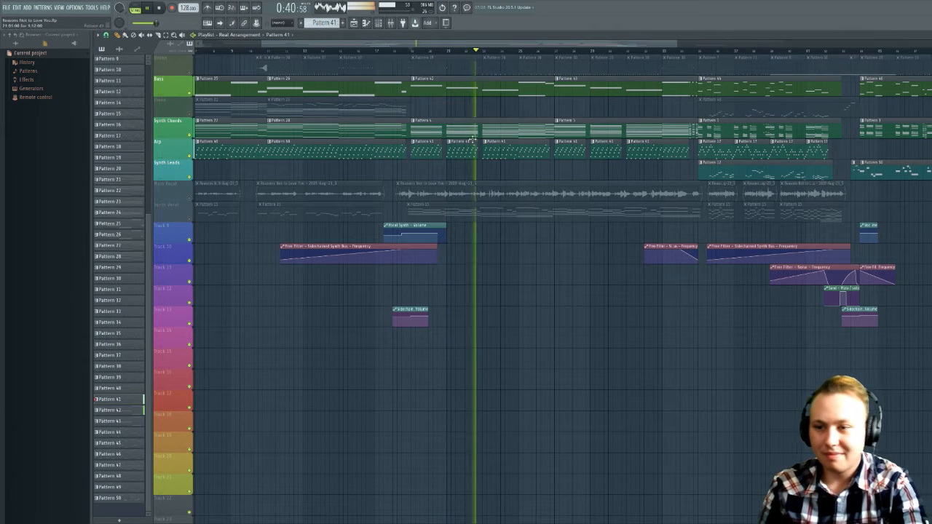
scroll(597, 153, "right", 3)
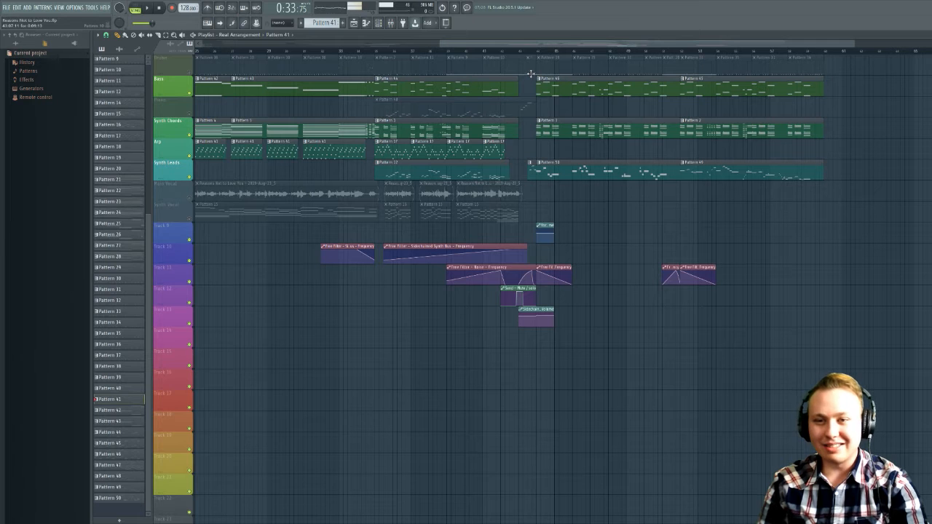
- Set the song position to the start of the second Pattern 3 clip, mute the Synth Leads track, and show Pattern 3 in the channel rack
left_click(538, 52)
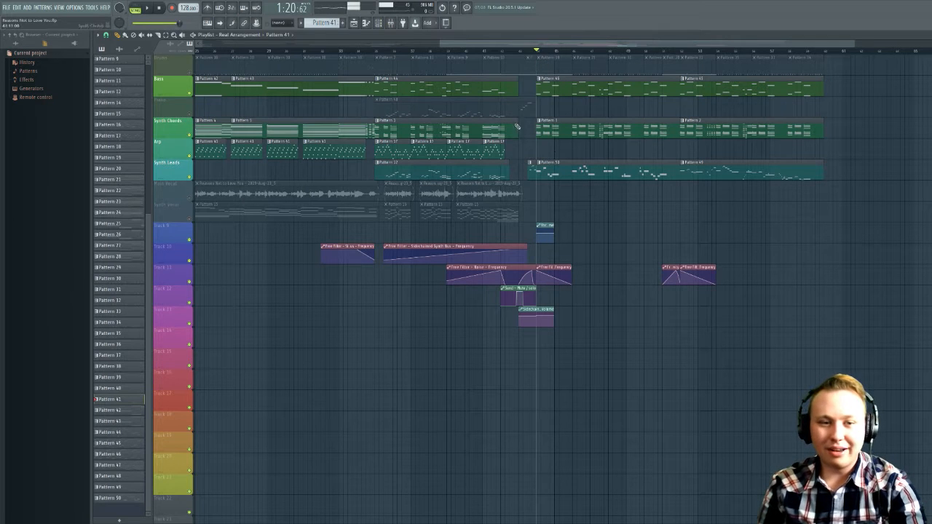
left_click(189, 178)
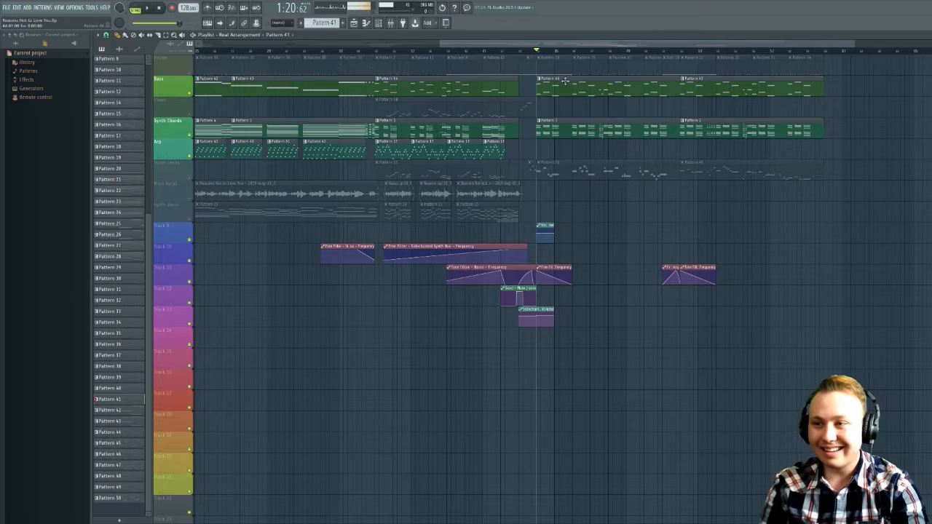
left_click(927, 35)
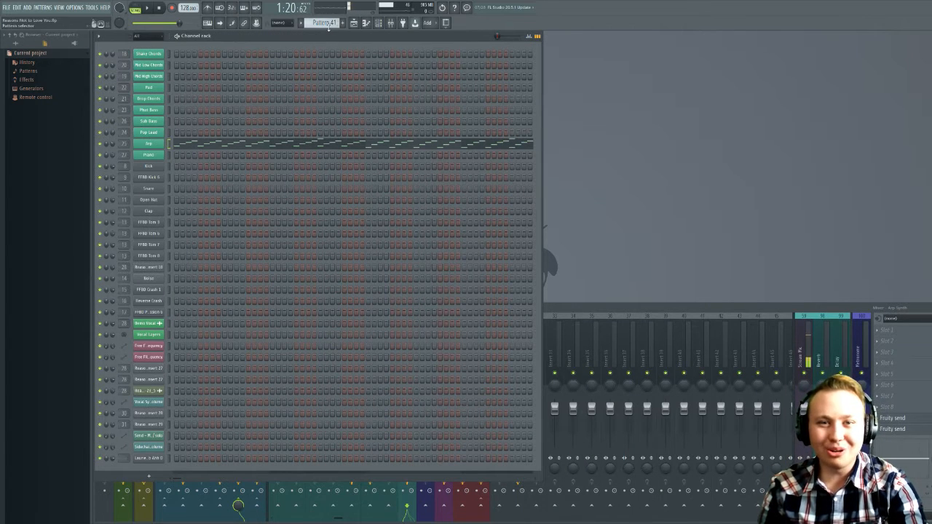
left_click(354, 24)
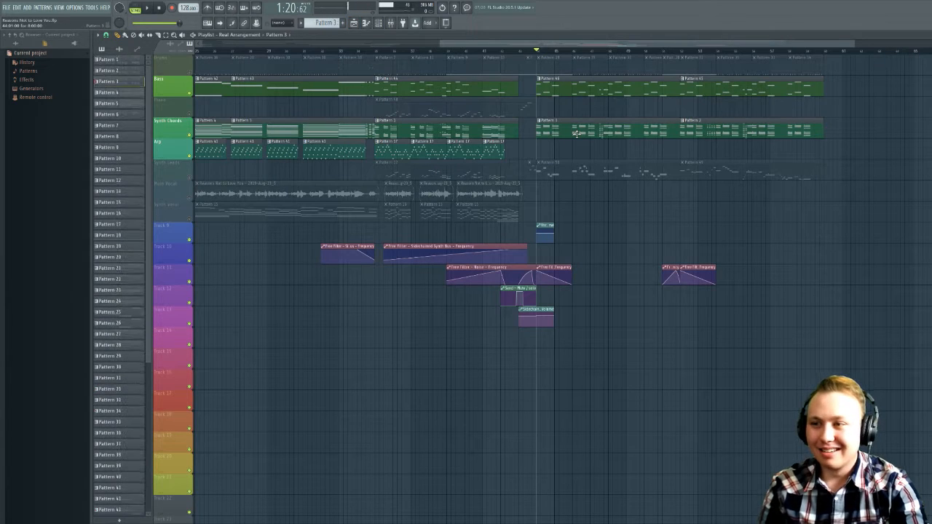
left_click(927, 35)
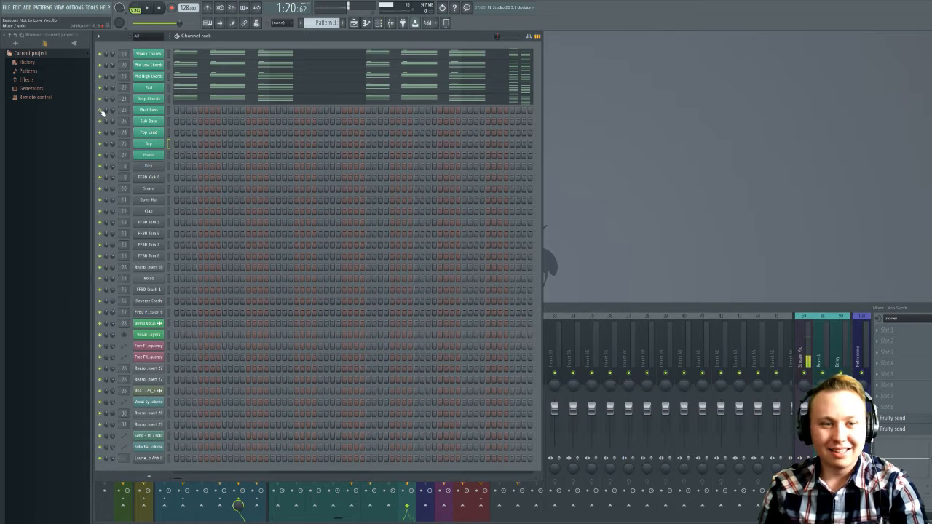
- Play Pattern 3's chord and bass layers together, and isolate Mid Low Chords by muting the other chords and basses to play it alone
key("space")
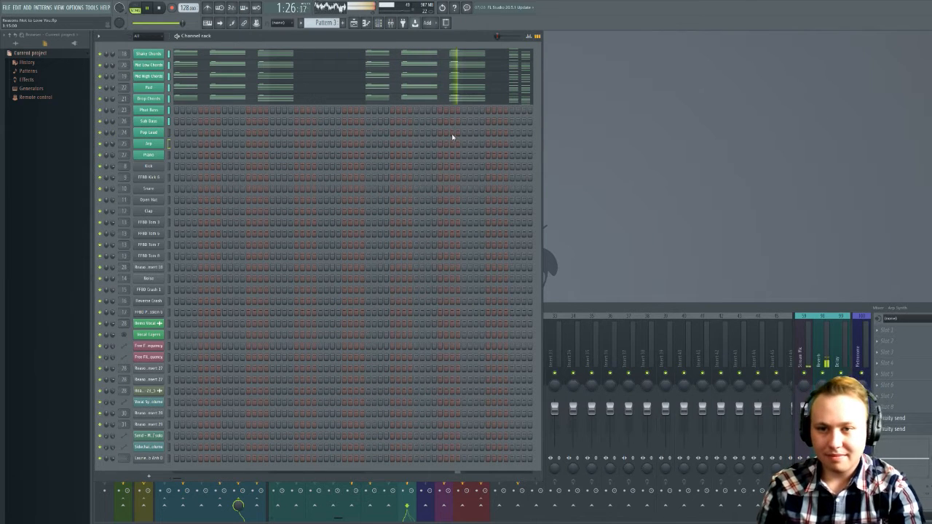
key("space")
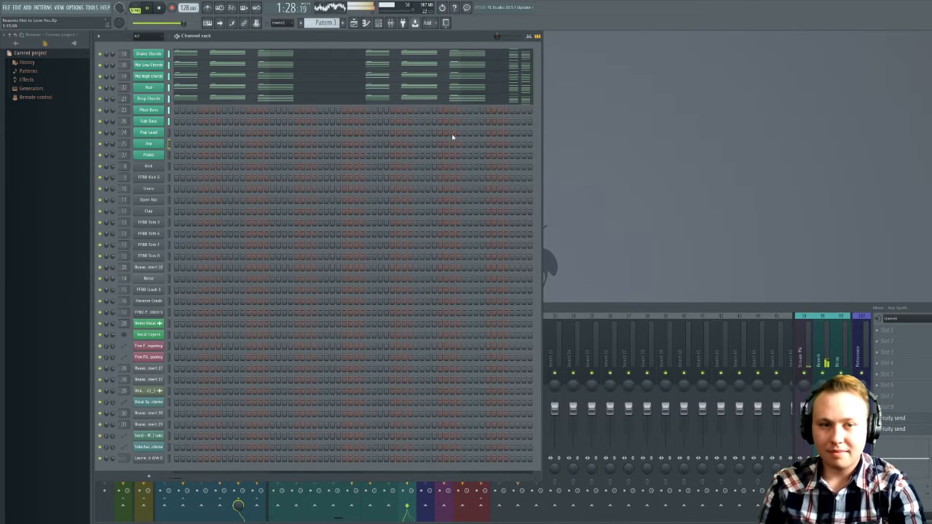
left_click(150, 66)
left_click(103, 67)
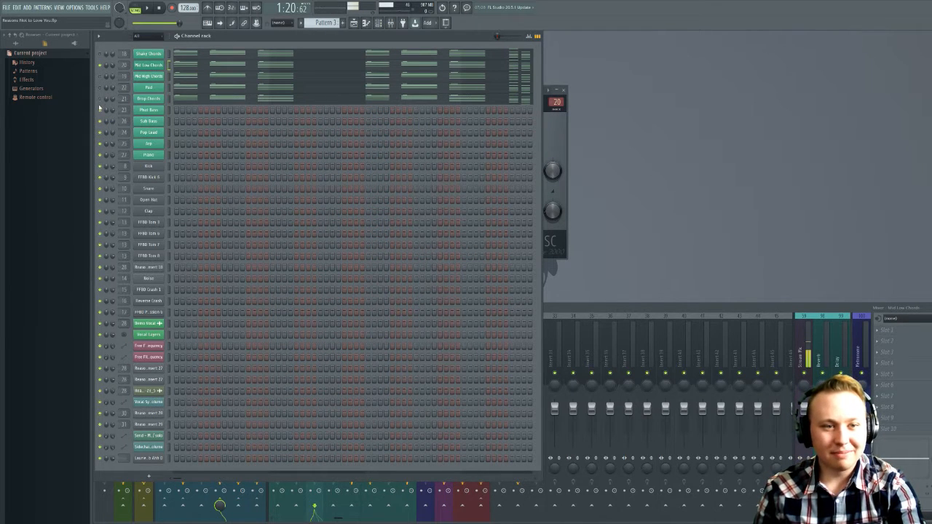
key("space")
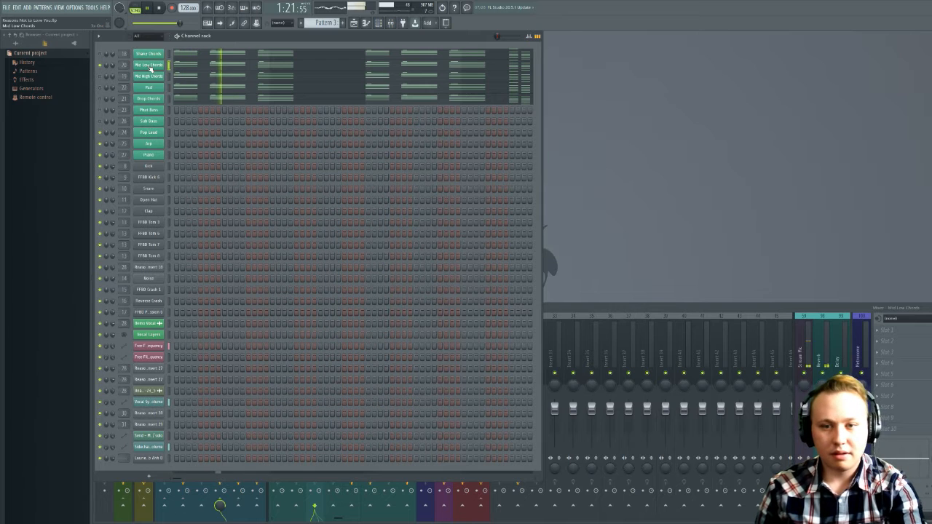
- Open the Mid Low Chords synth, review its oscillators, envelope and LFO pages and miscellaneous settings, and close it
left_click(150, 67)
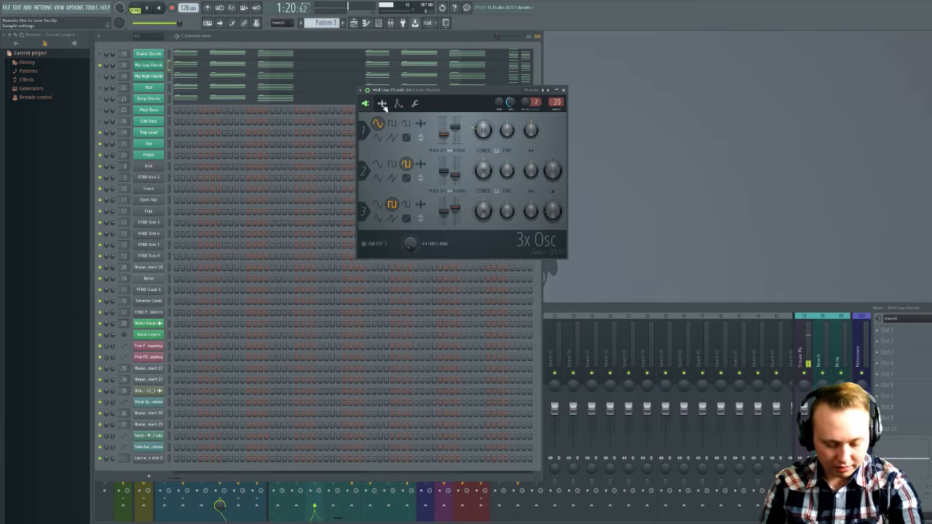
left_click(399, 102)
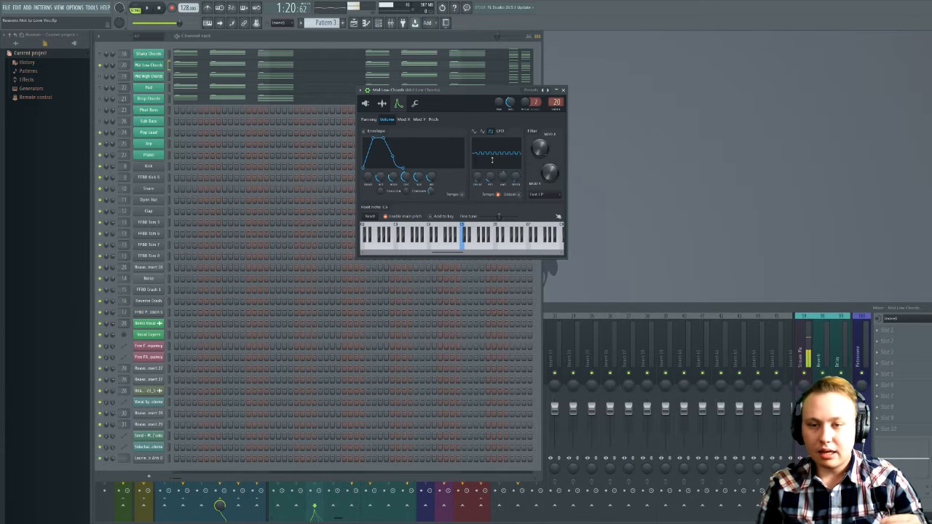
left_click(403, 119)
left_click(428, 120)
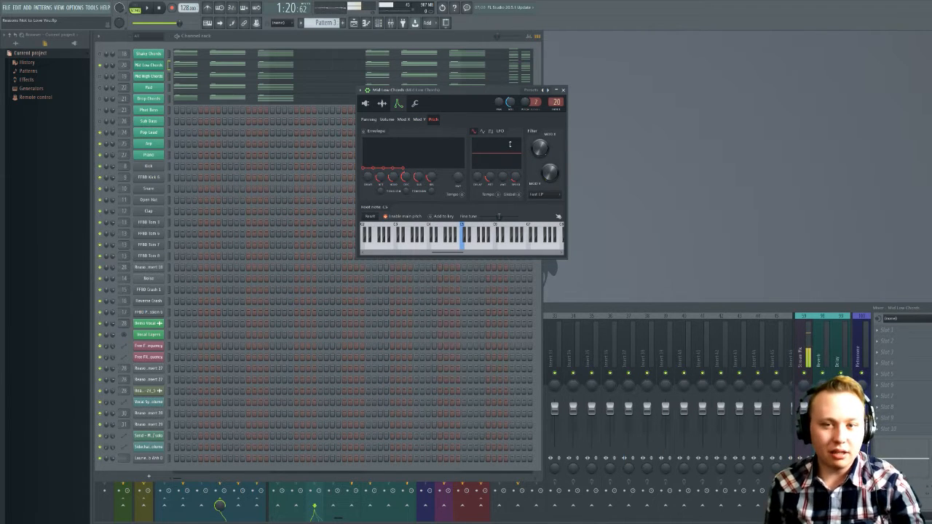
left_click(369, 119)
left_click(428, 120)
left_click(415, 104)
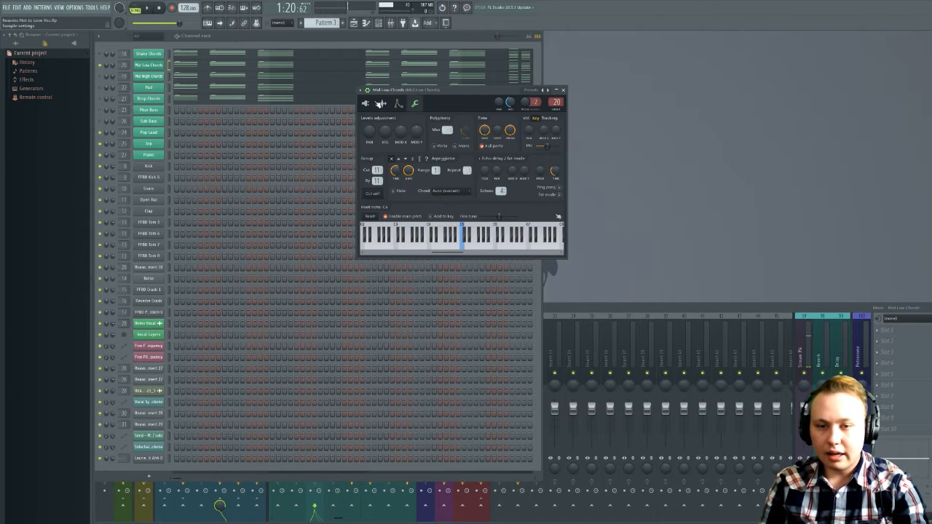
left_click(366, 105)
left_click(563, 90)
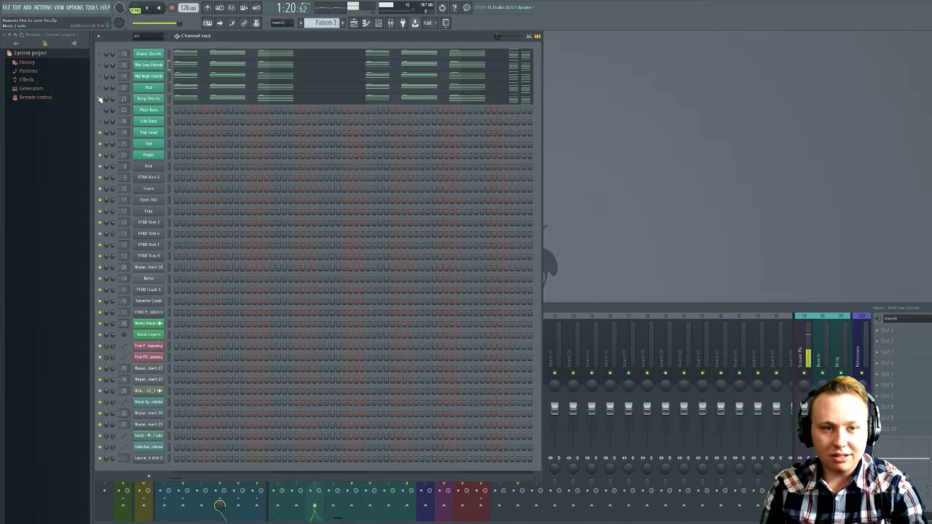
- Open the Drop Chords synth and play its layer alone repeatedly with the oscillator settings in view
left_click(149, 98)
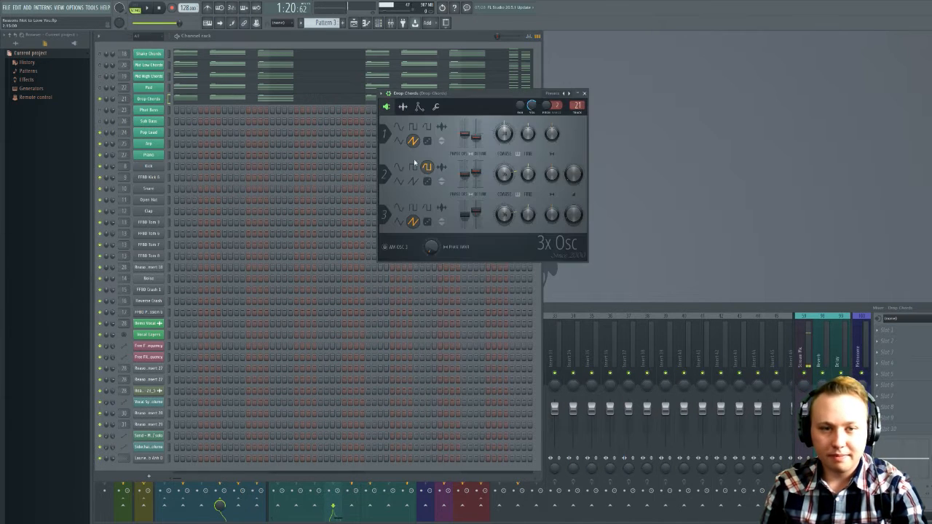
key("space")
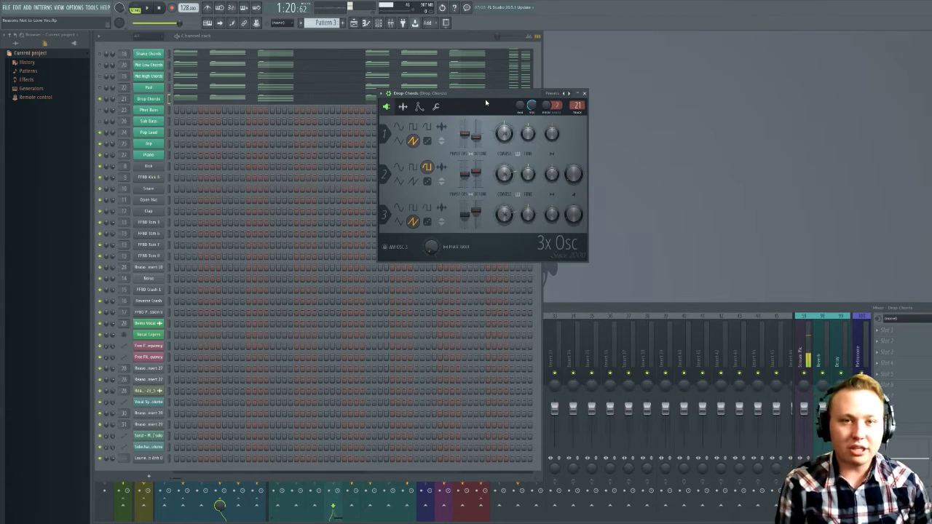
key("space")
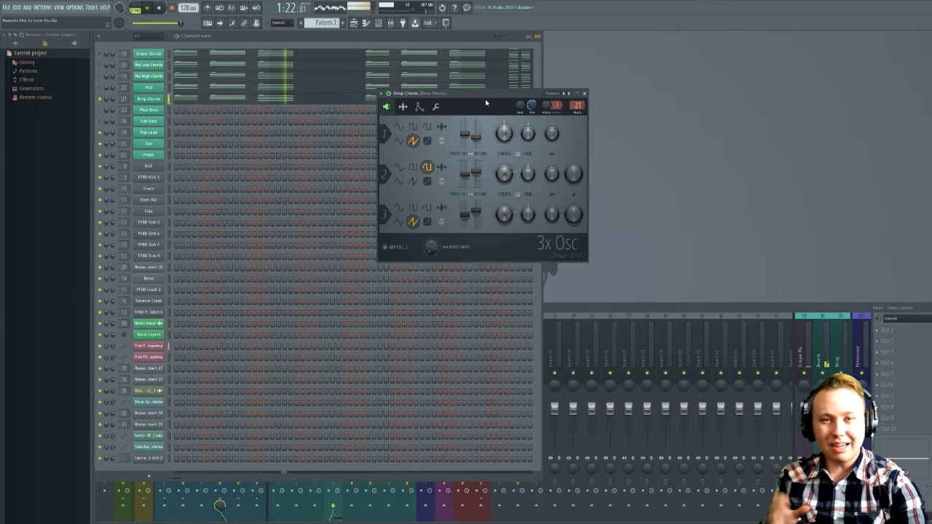
key("space")
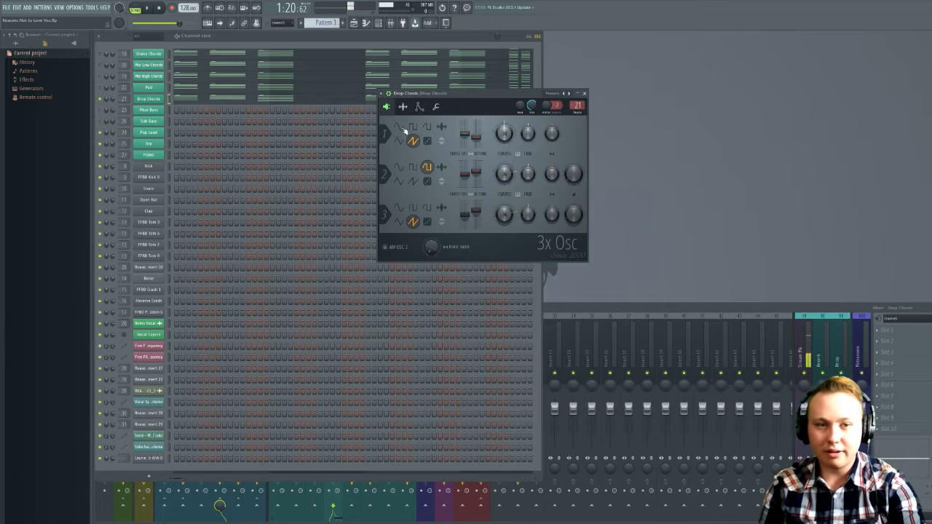
key("space")
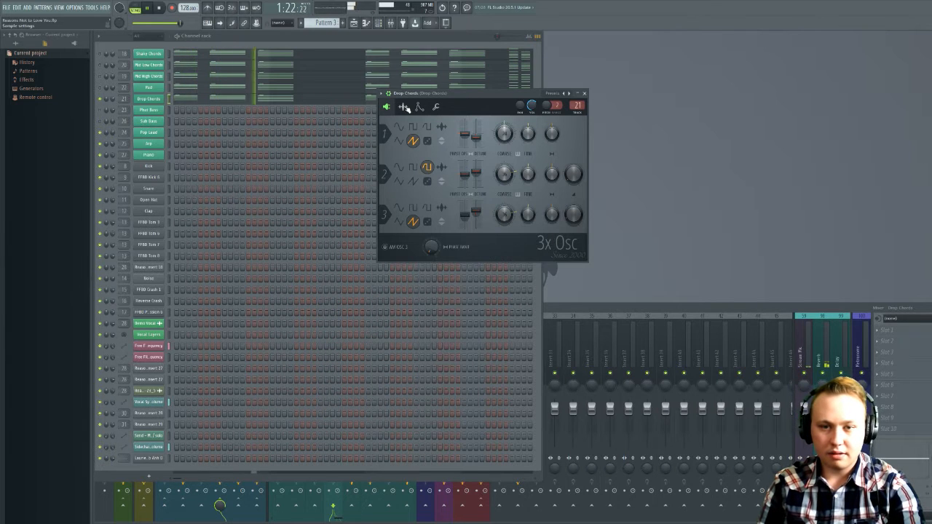
key("space")
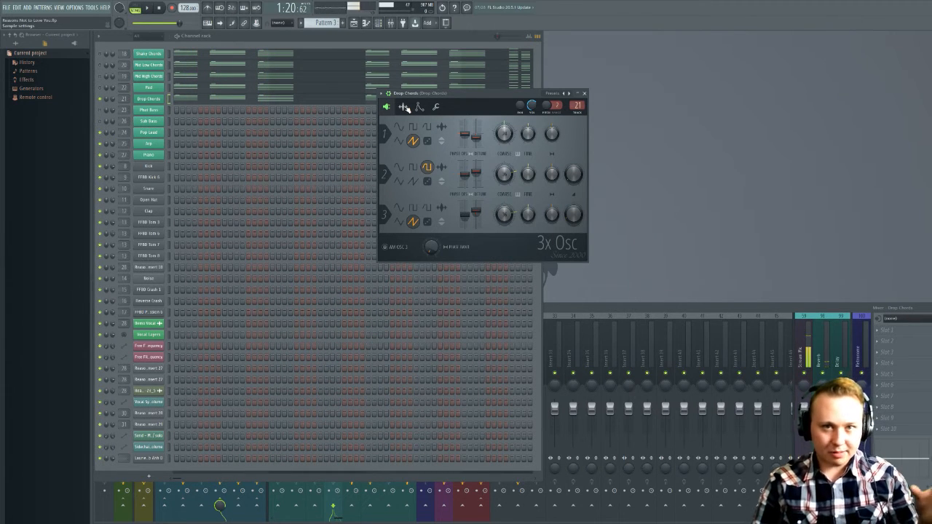
- Review the Drop Chords synth's sample settings and its panning, volume, Mod X, Mod Y and pitch envelopes, and close the synth
left_click(405, 107)
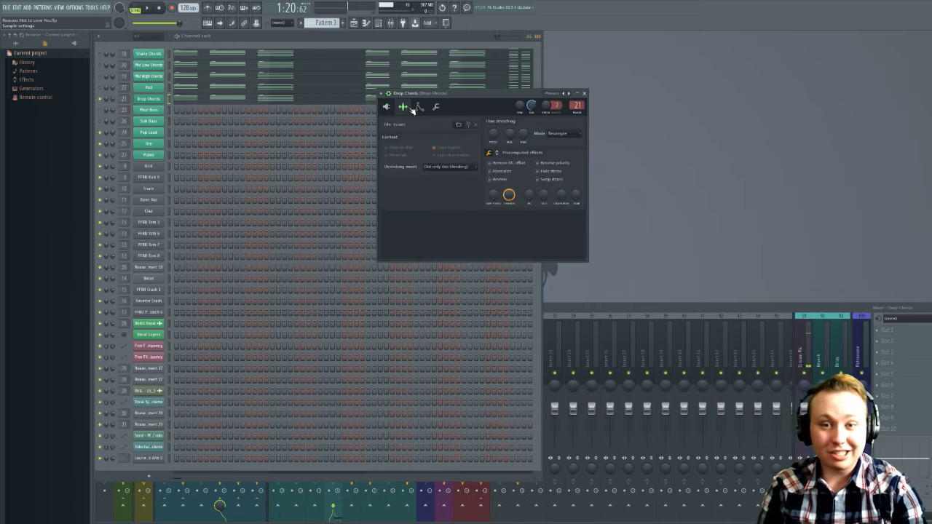
left_click(420, 108)
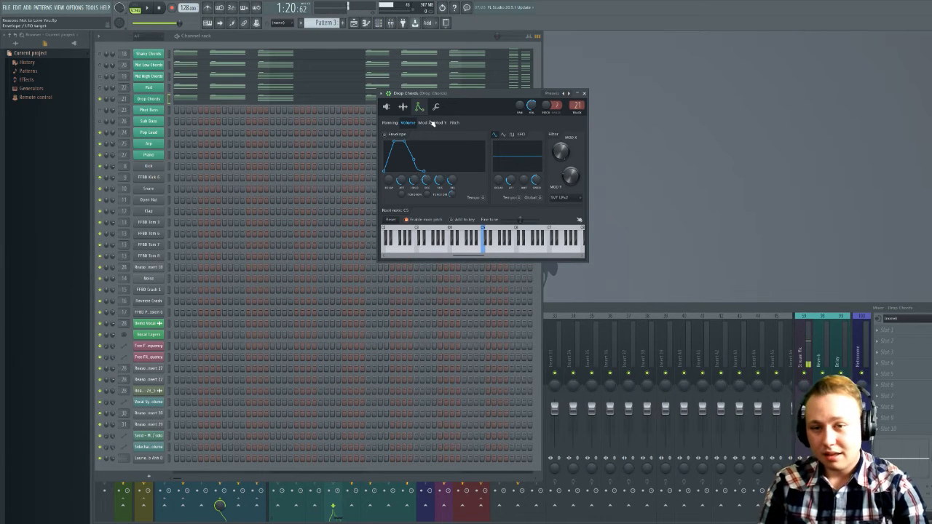
left_click(397, 124)
left_click(414, 123)
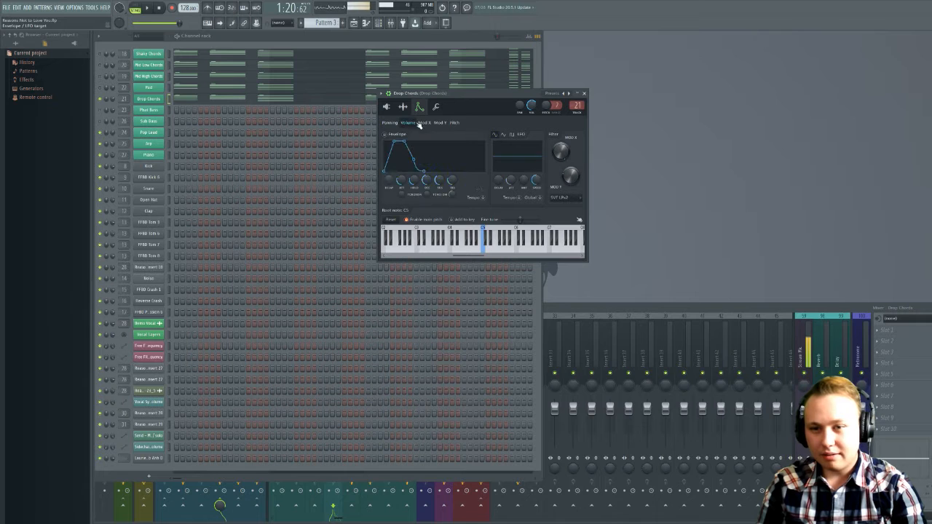
left_click(431, 124)
left_click(445, 124)
left_click(456, 124)
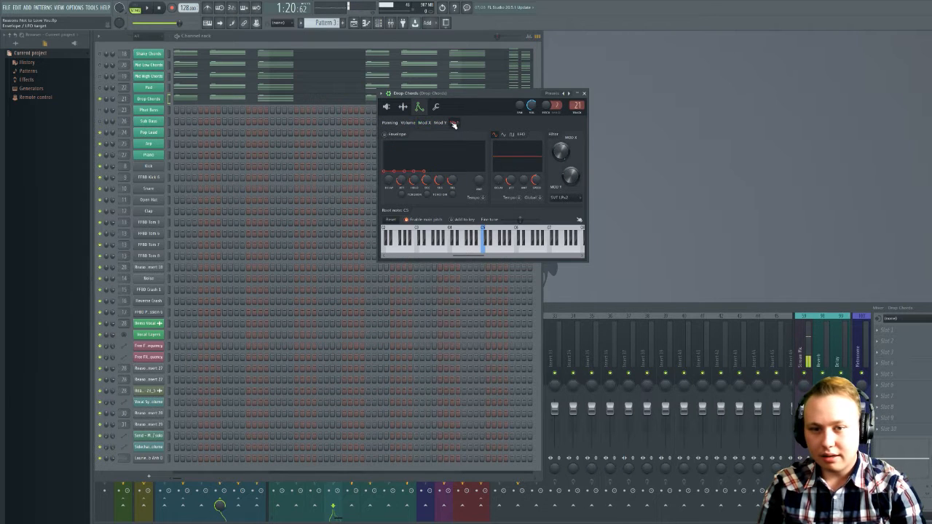
left_click(441, 124)
left_click(425, 123)
left_click(402, 124)
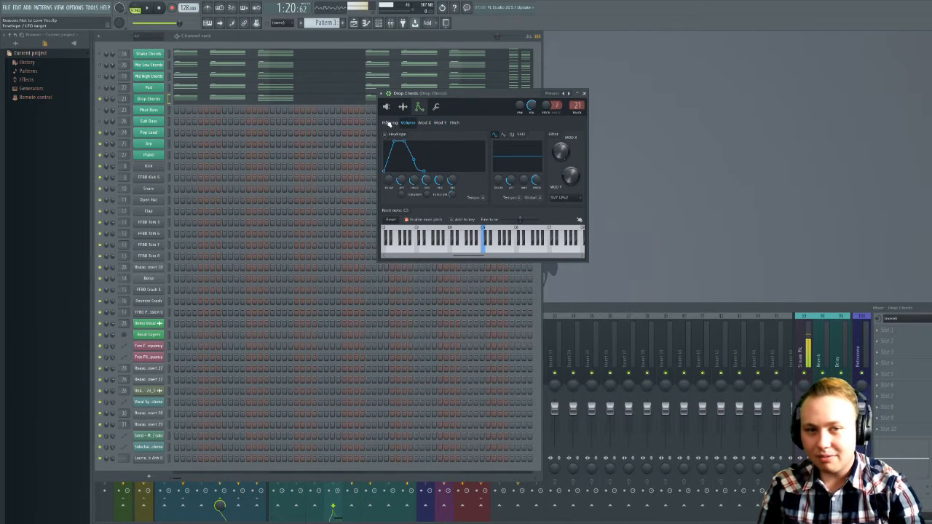
left_click(387, 106)
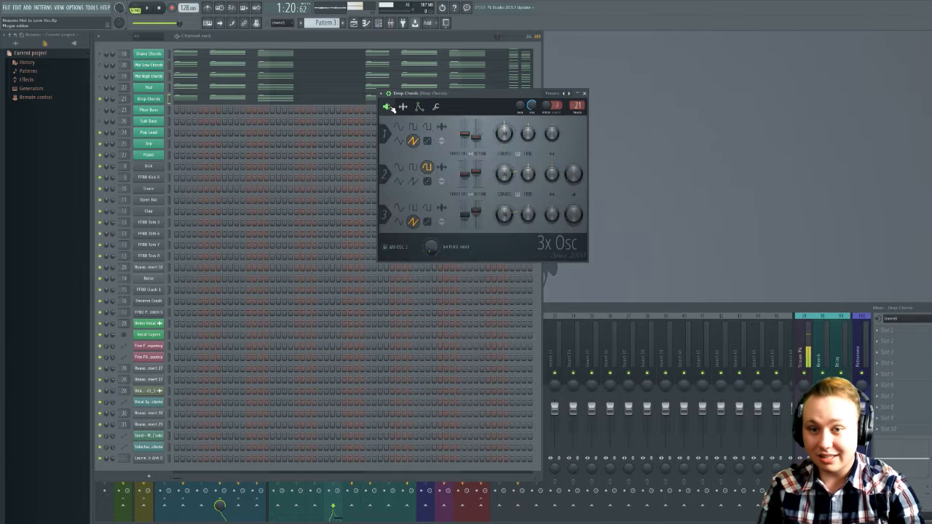
left_click(585, 93)
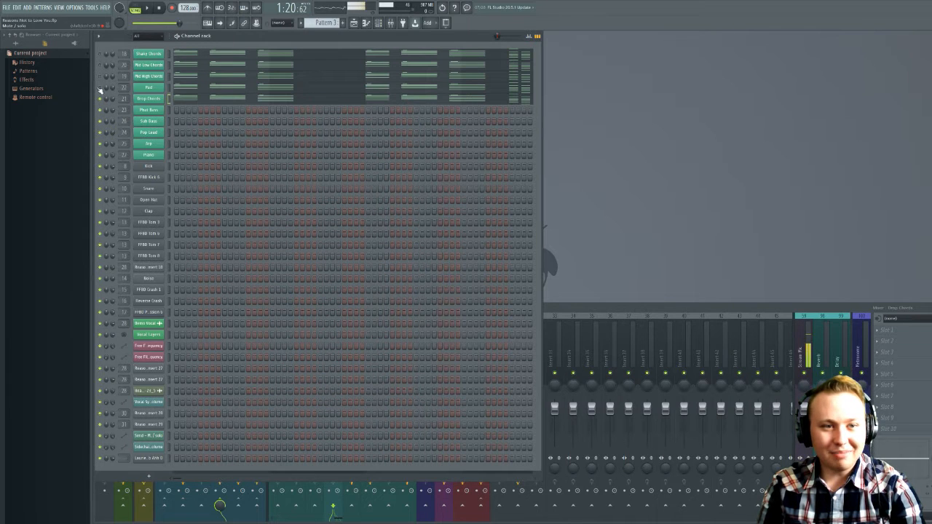
- Play the drop section of the arrangement with the Drums, Piano and Synth Leads tracks still muted
left_click(354, 23)
key("space")
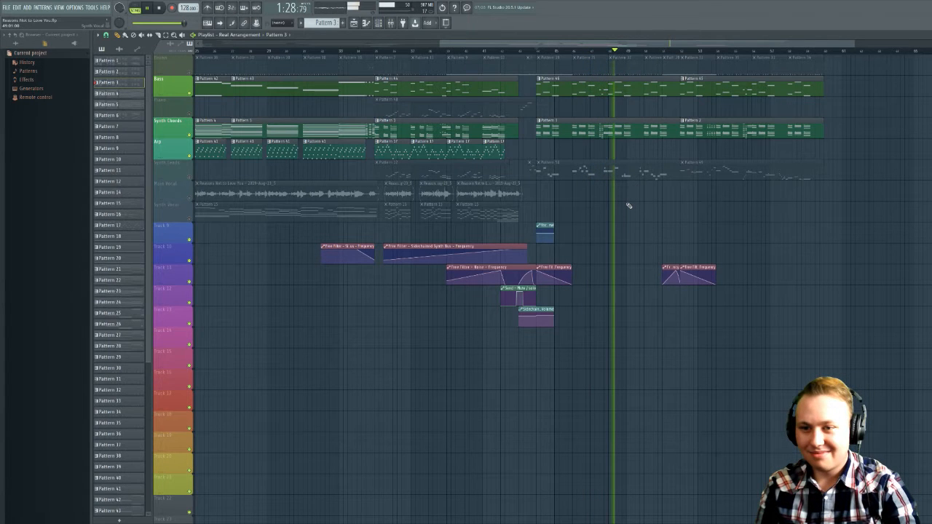
key("space")
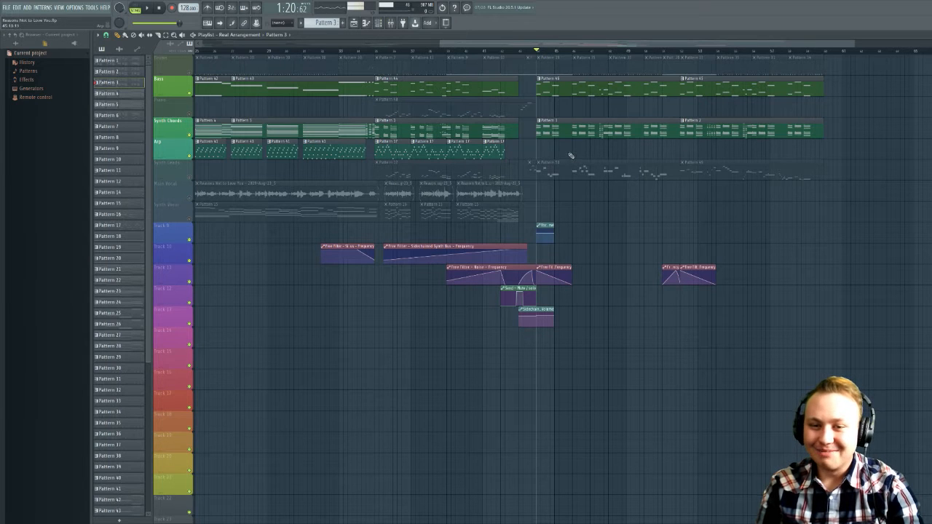
- Unmute the Synth Leads, Drums and Piano tracks and play the arrangement from the start of Pattern 1's chord clip
scroll(634, 224, "left", 3)
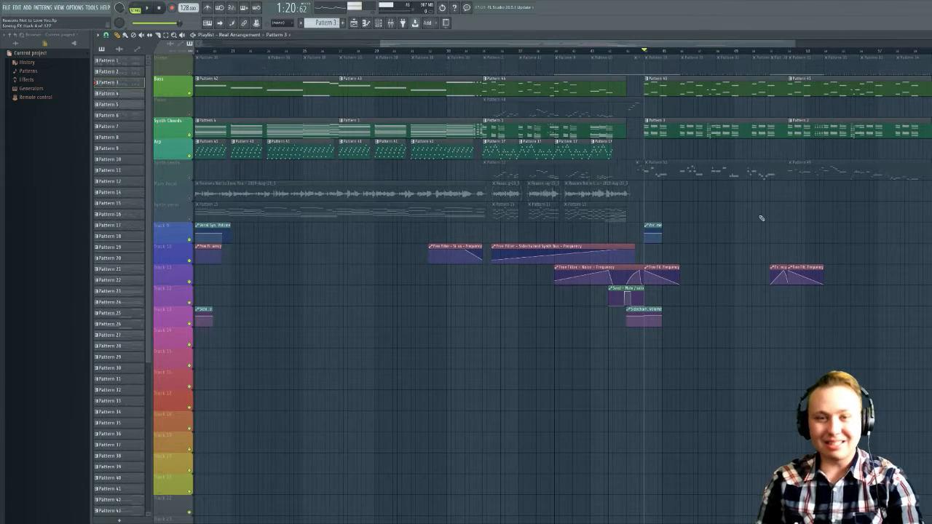
left_click(485, 53)
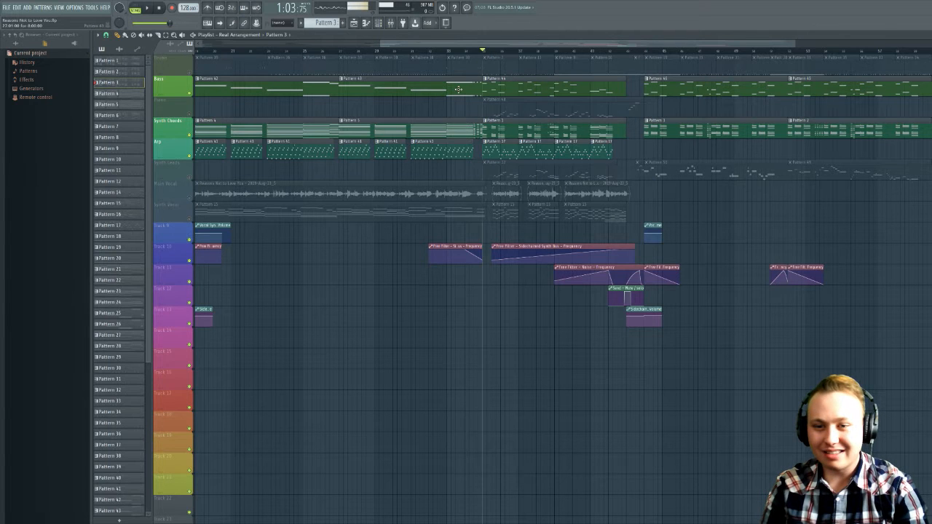
left_click(189, 175)
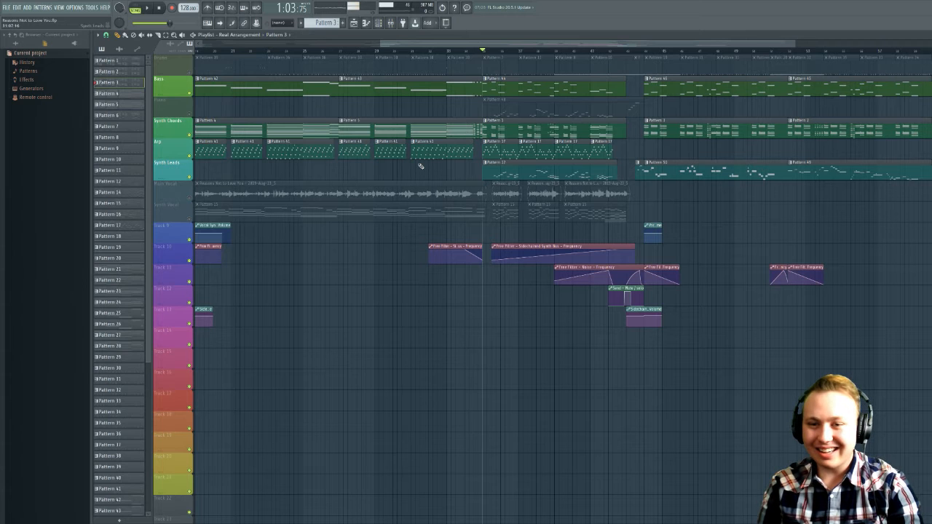
left_click(190, 73)
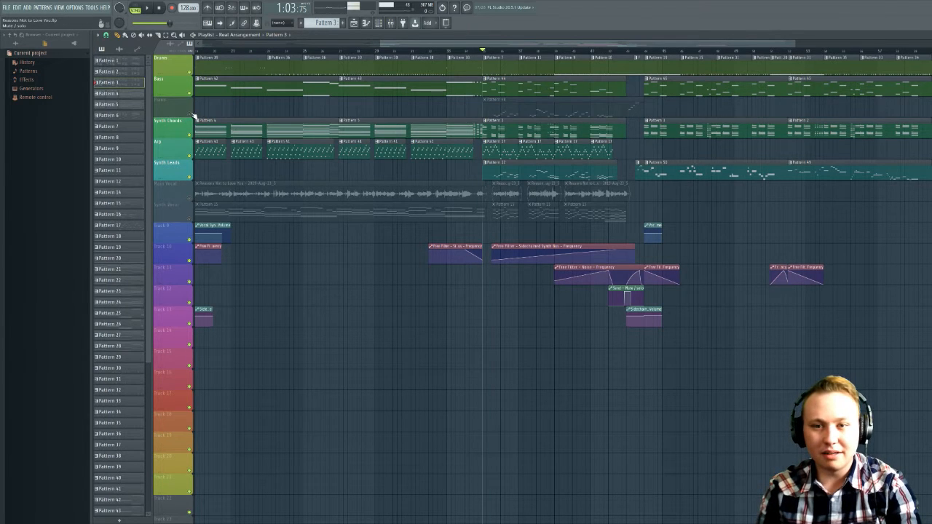
left_click(190, 114)
key("space")
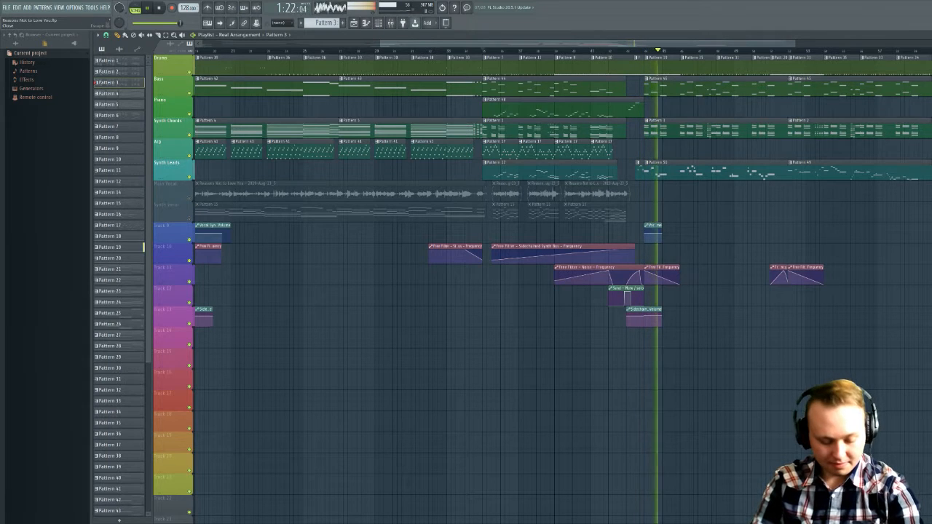
- Open the Pop Lead synth from the channel rack while the drop plays, and stop playback
key("F5")
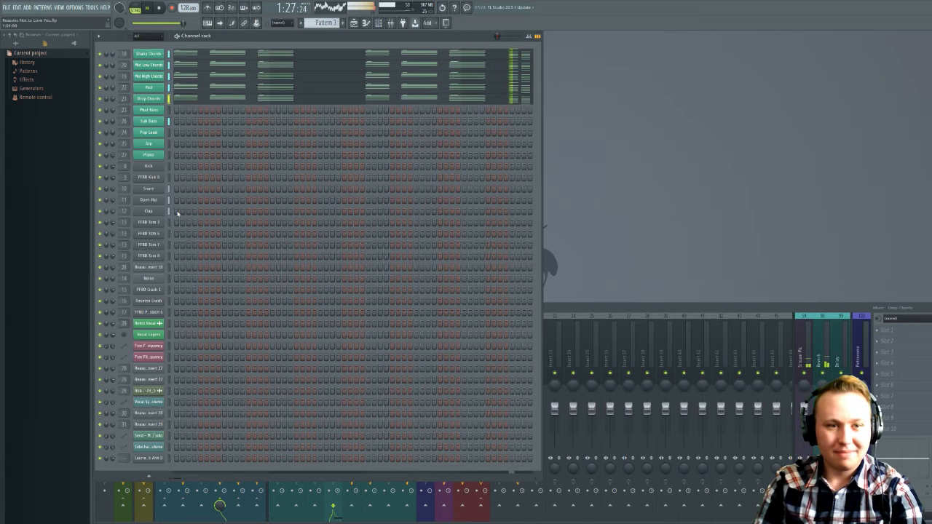
left_click(149, 133)
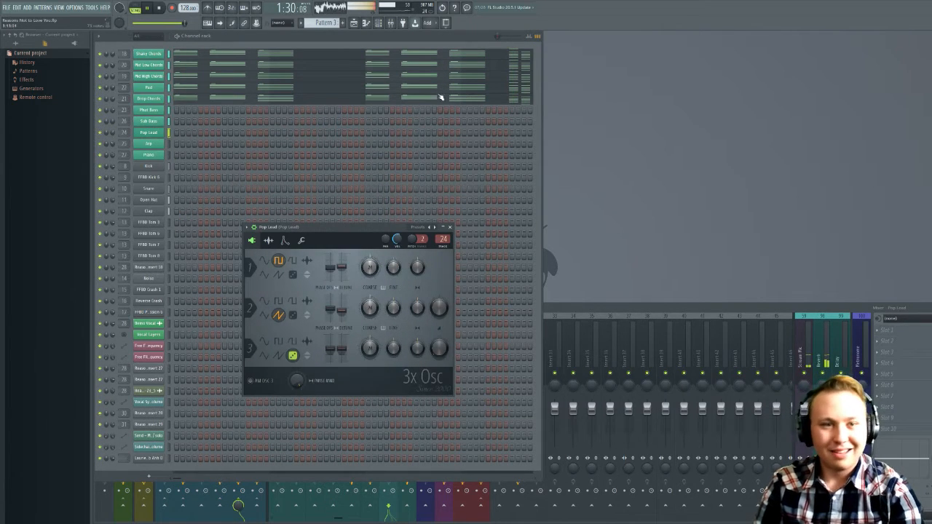
key("space")
- Mute the Drums, Bass, Piano and Synth Chords tracks, and set playback to start just before the drop
left_click(354, 23)
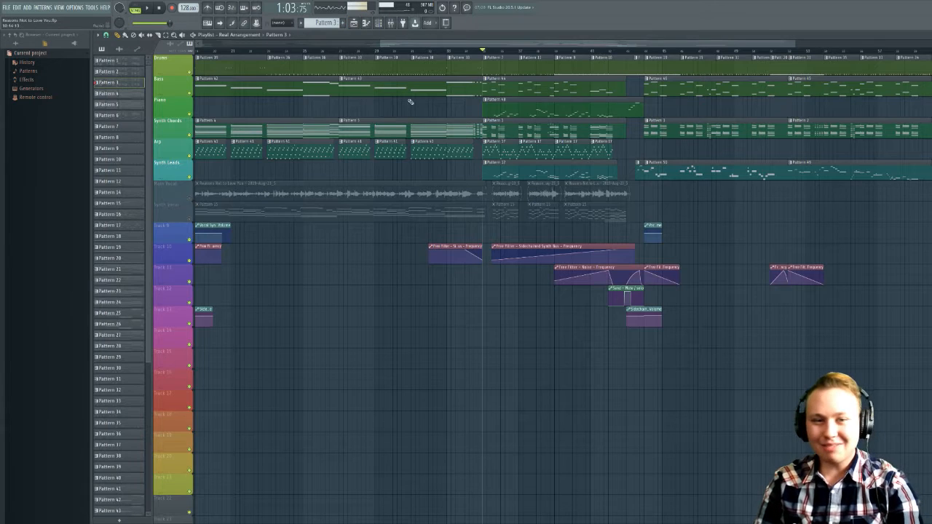
left_click(190, 74)
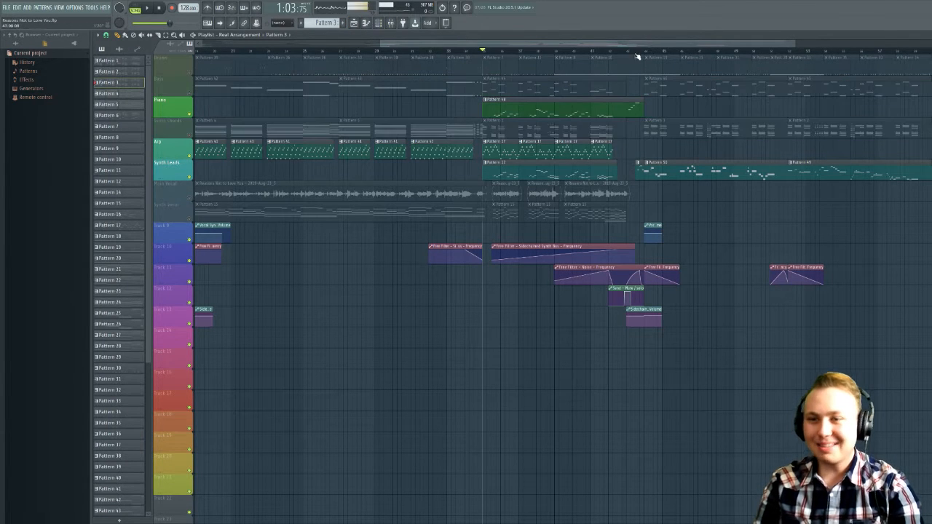
left_click(628, 51)
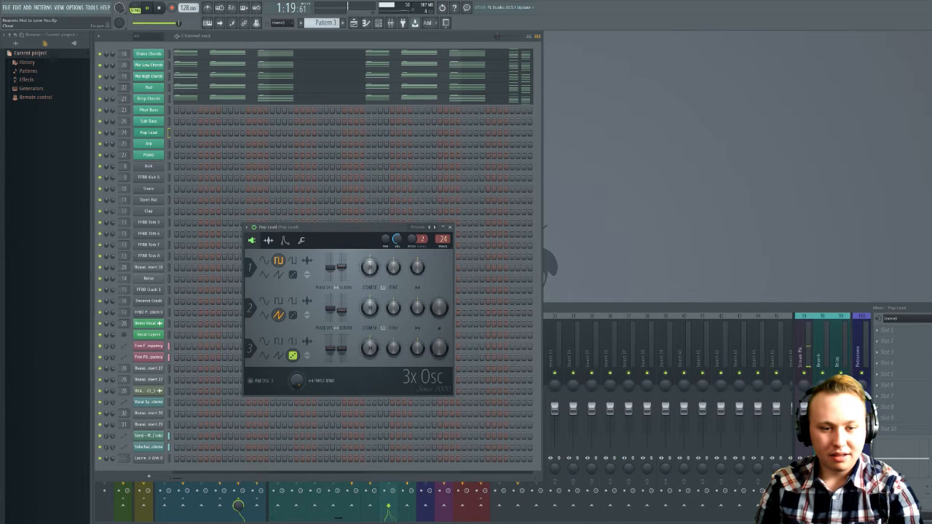
- Review the Pop Lead synth's oscillator and sample settings and its volume and pitch envelopes while auditioning the lead
left_click_drag(324, 228, 408, 139)
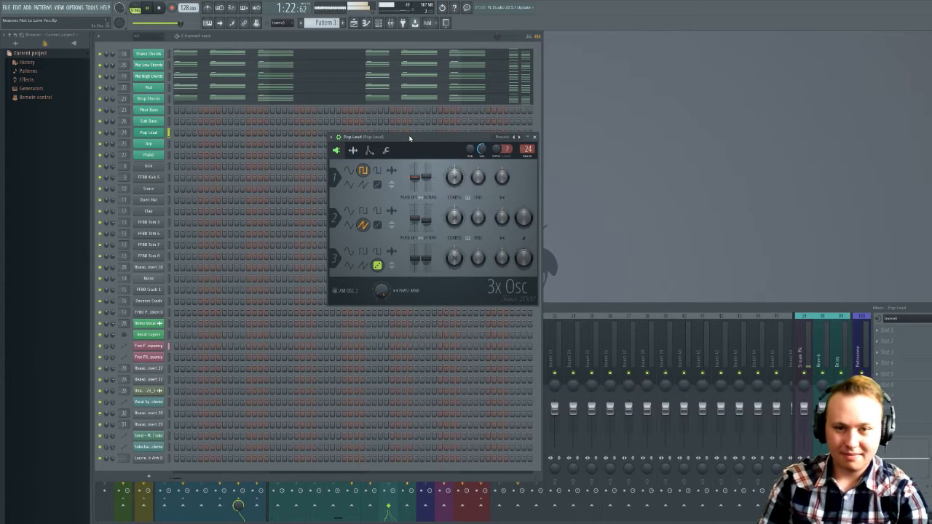
left_click(363, 172)
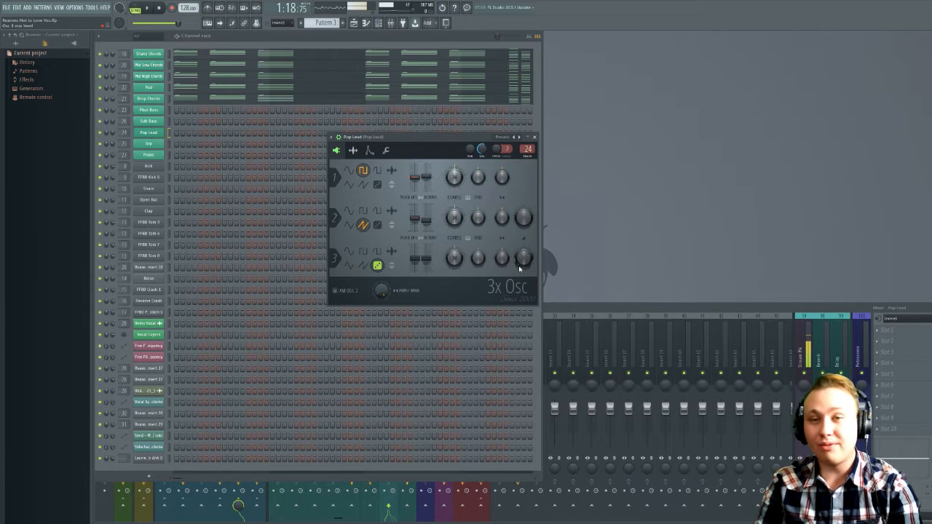
left_click(354, 150)
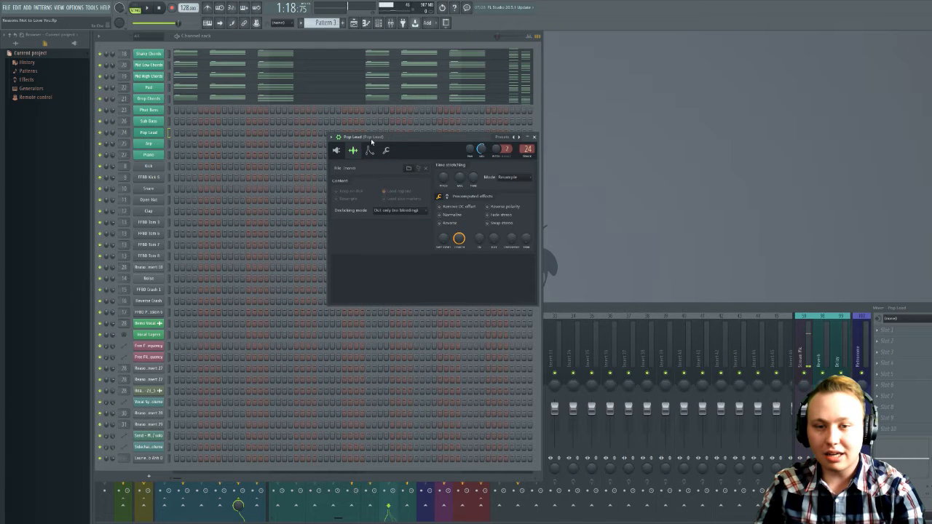
left_click(370, 150)
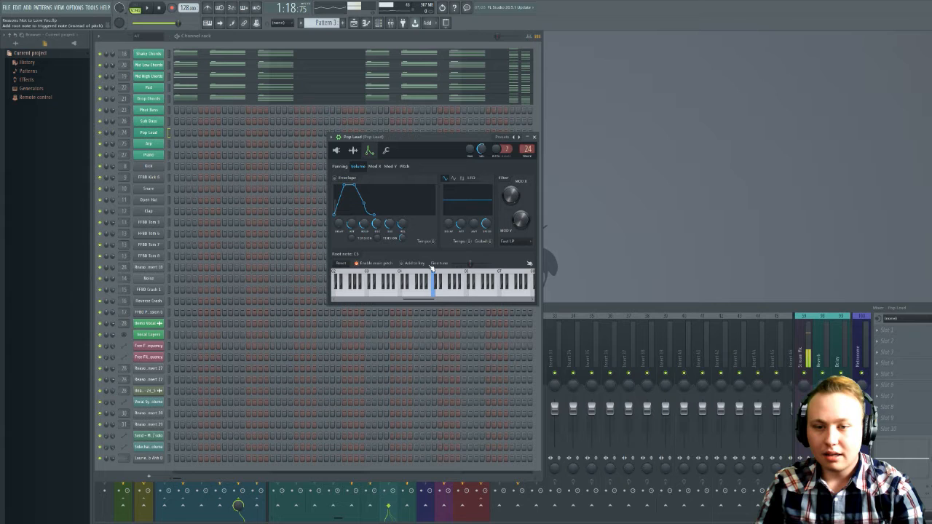
left_click(404, 166)
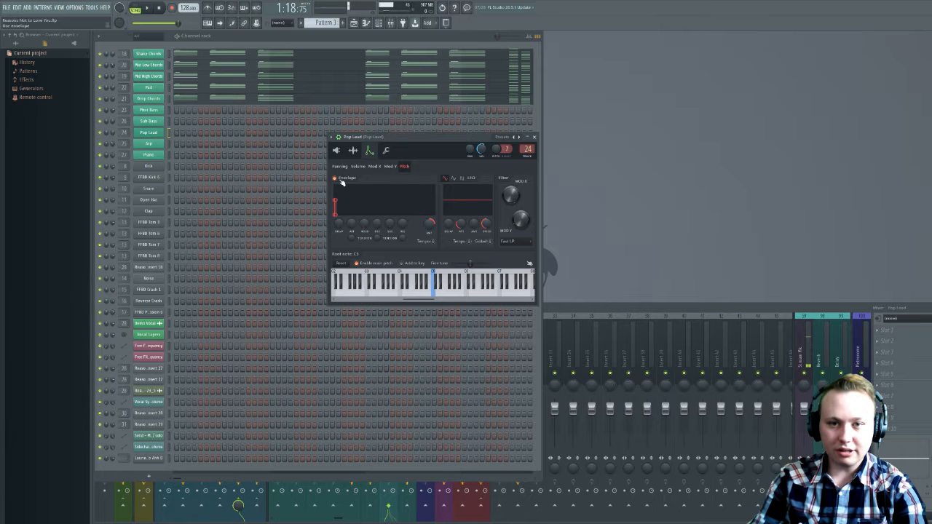
- Set playback to the start of the drop and compare the Pop Lead with its pitch envelope off and on
left_click(359, 23)
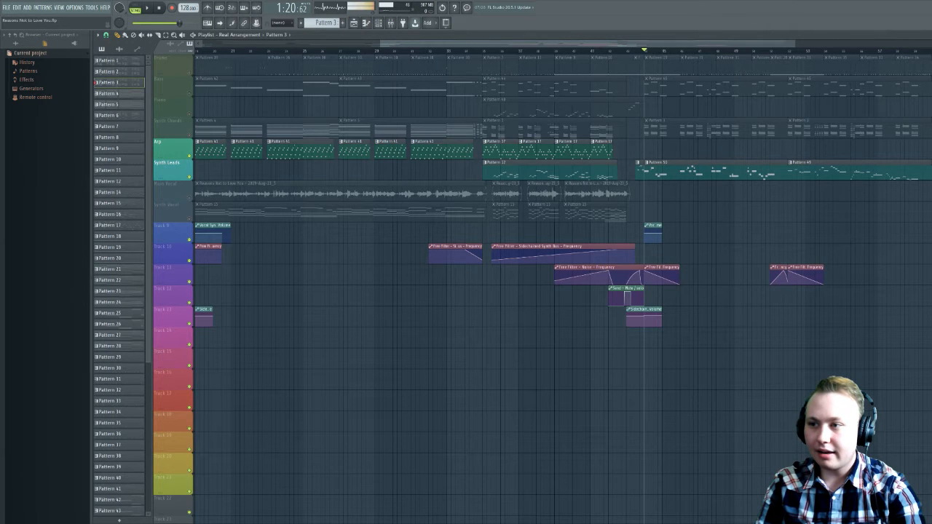
key("F5")
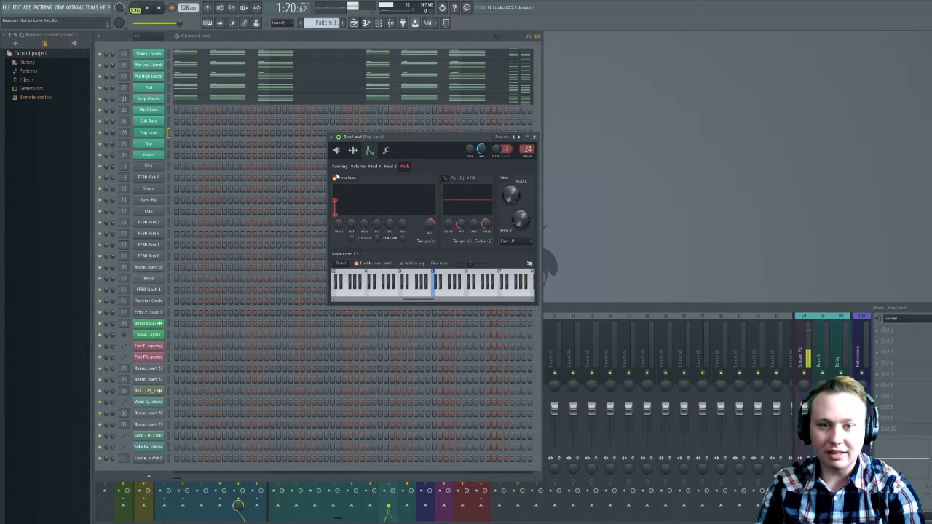
key("space")
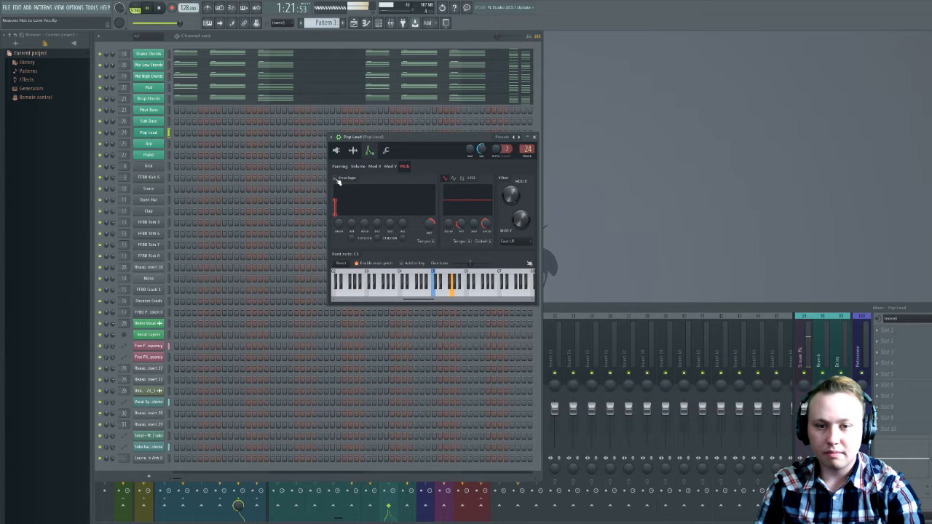
key("space")
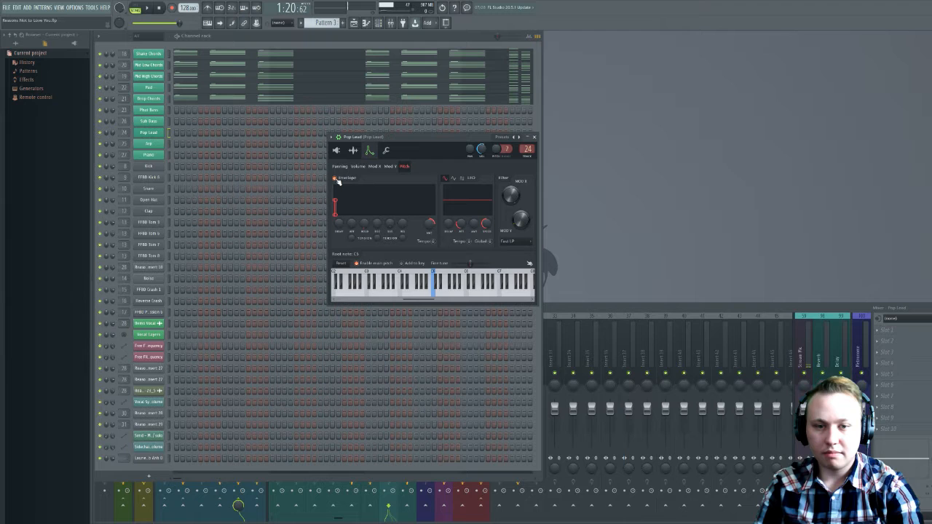
key("space")
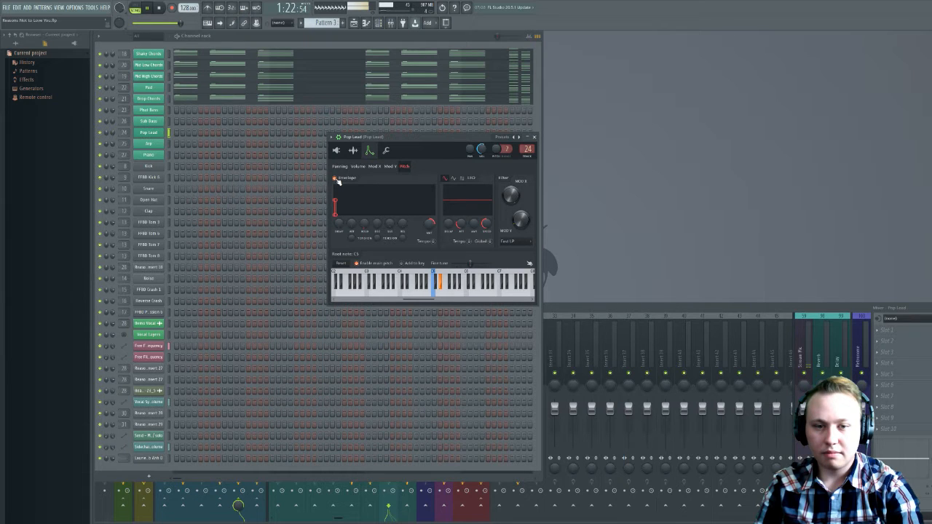
key("space")
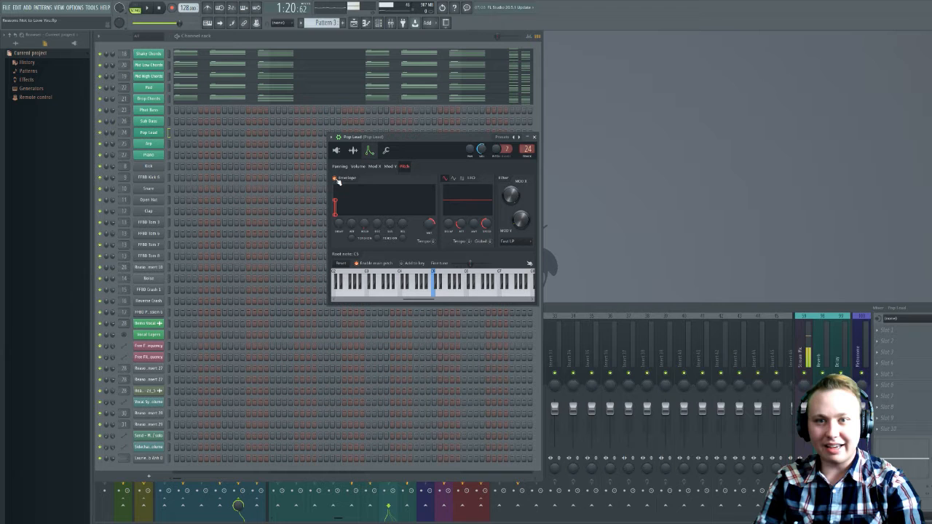
- Open Pattern 50 from the Synth Leads track to show the Pop Lead melody's notes in the piano roll
left_click(354, 22)
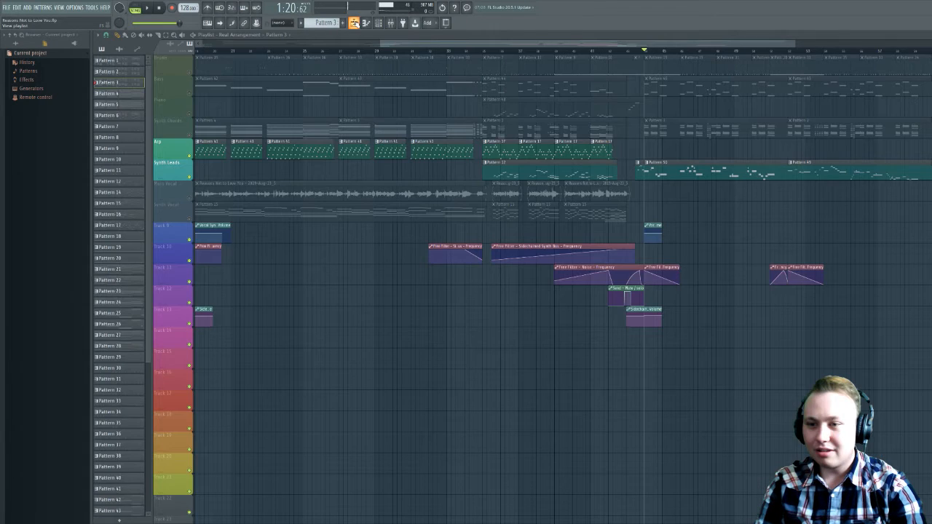
double_click(693, 171)
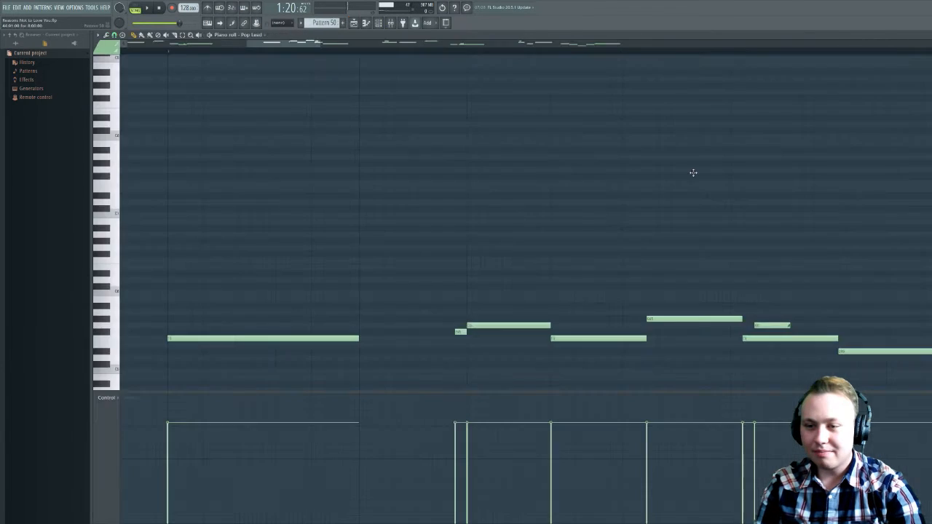
scroll(694, 173, "down", 5, "ctrl")
left_click(588, 177)
right_click(587, 186)
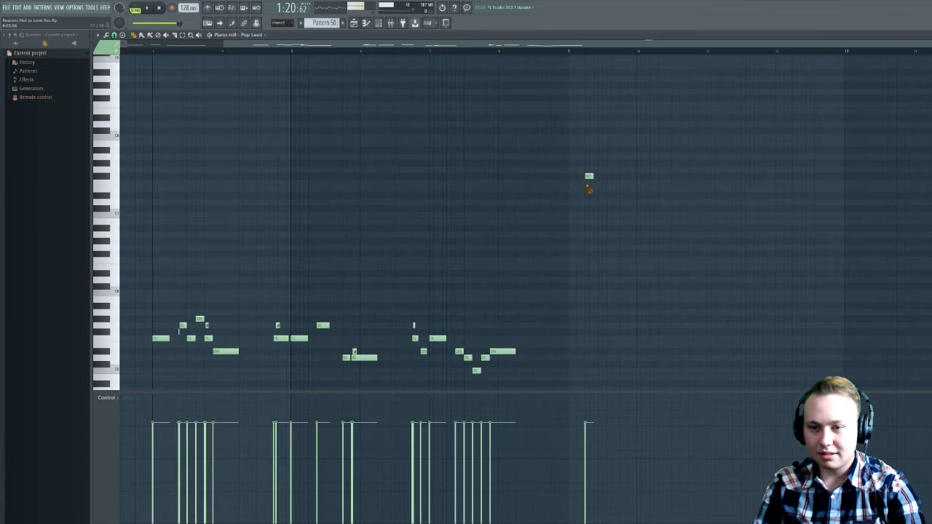
right_click(588, 177)
- Play the opening phrase of the Pop Lead melody from the beginning of Pattern 50
scroll(343, 195, "left", 3)
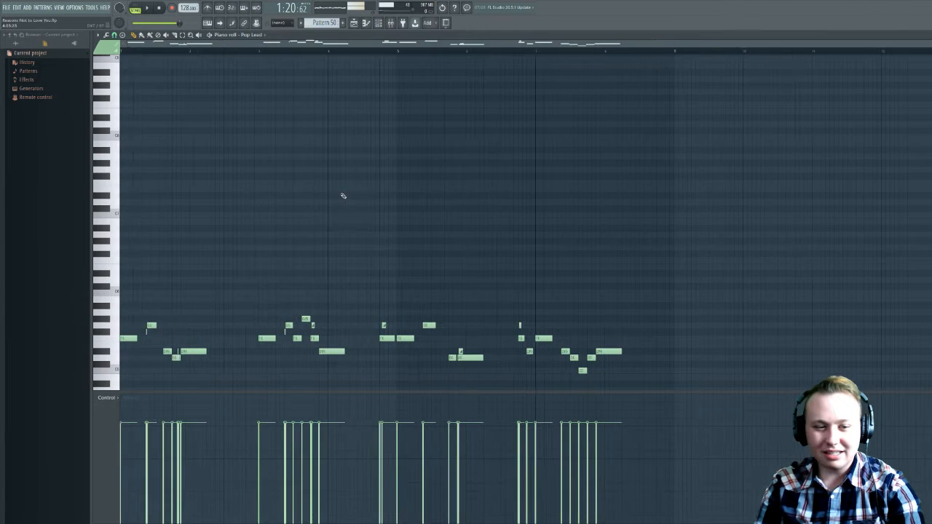
scroll(292, 246, "down", 3)
scroll(230, 307, "up", 3, "ctrl")
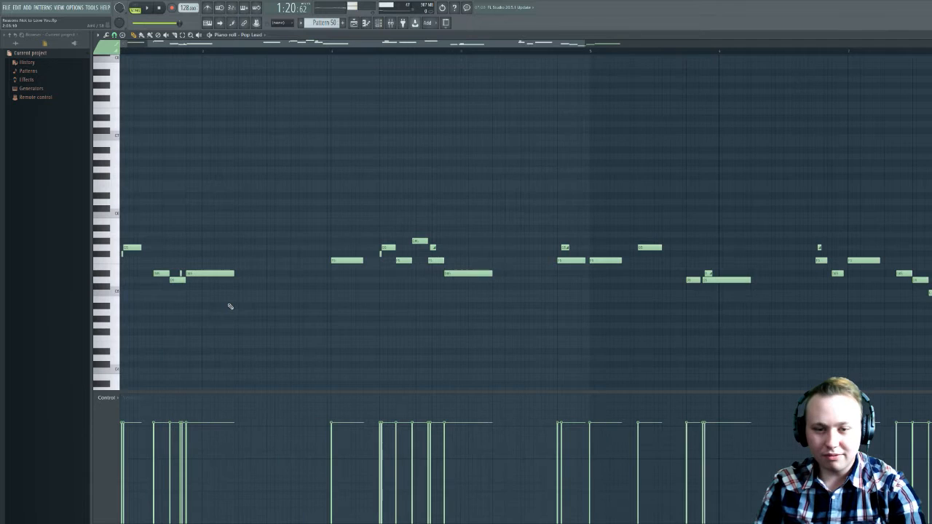
scroll(230, 306, "left", 1)
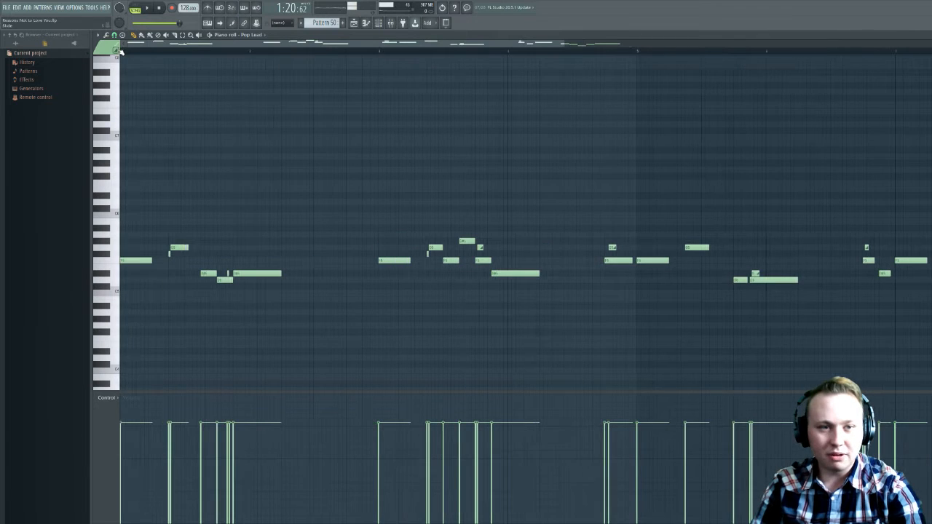
key("space")
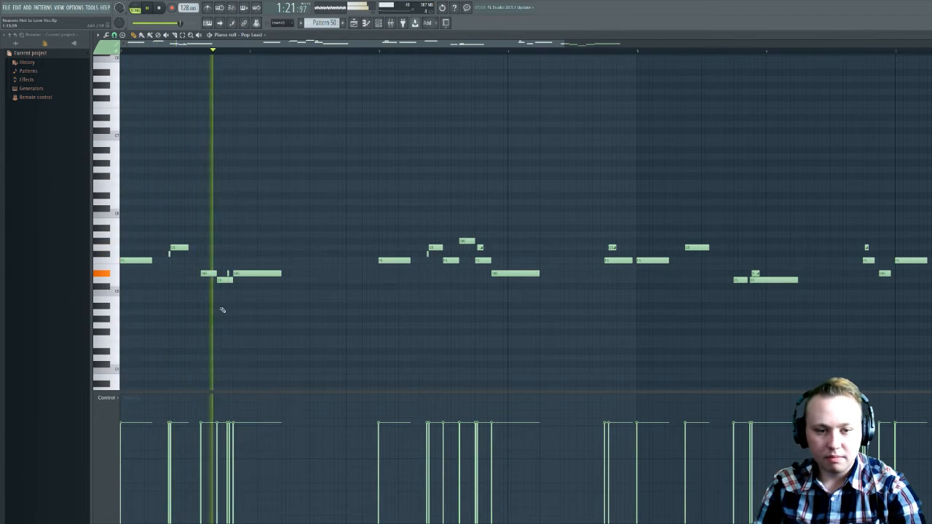
key("space")
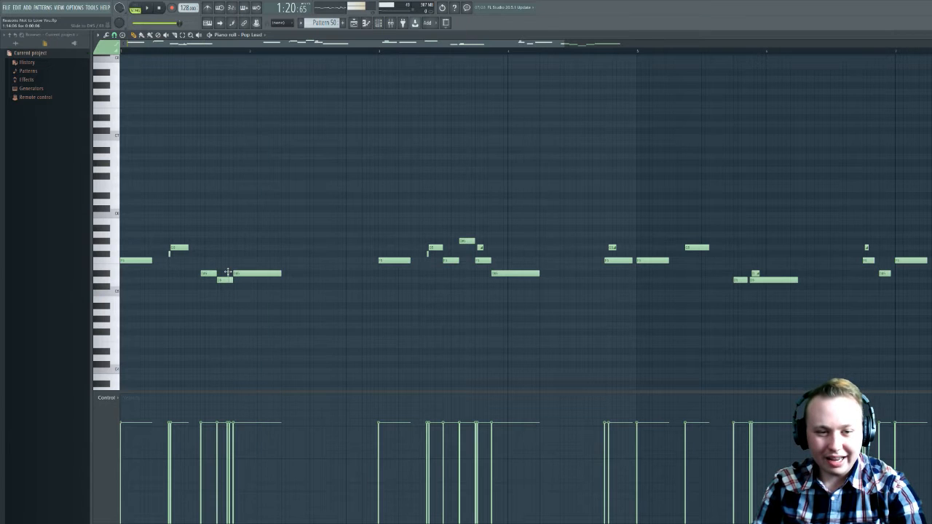
- Examine the short grace notes in the Pop Lead's opening phrase and the layout of the full melody
scroll(228, 273, "up", 4)
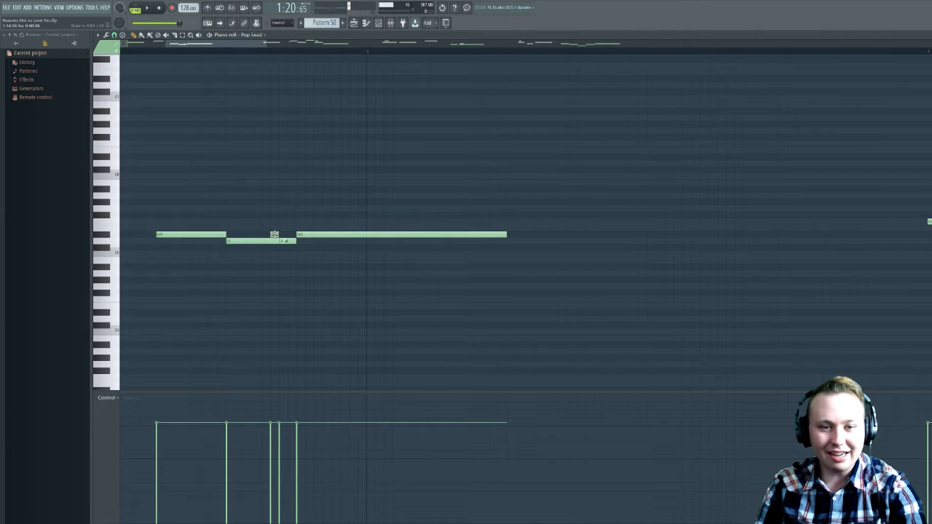
scroll(305, 262, "down", 4)
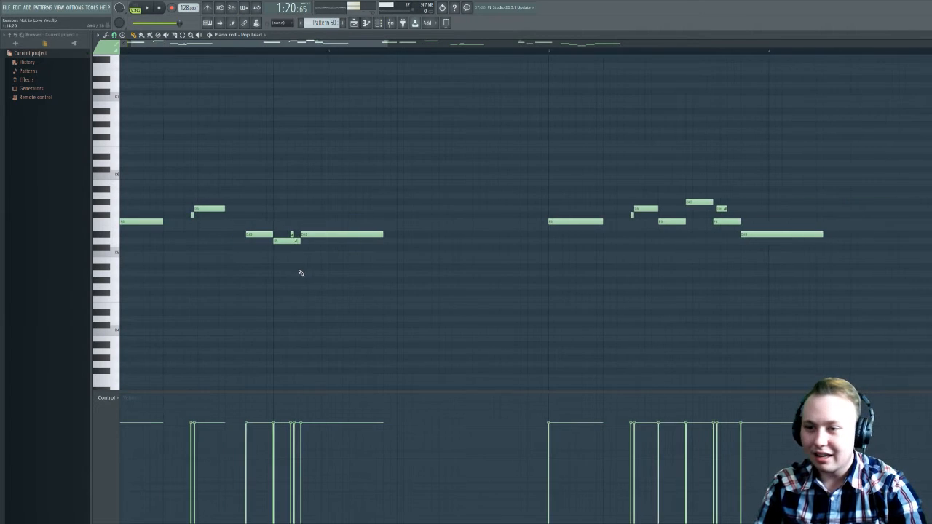
scroll(357, 262, "right", 5)
scroll(356, 258, "down", 3)
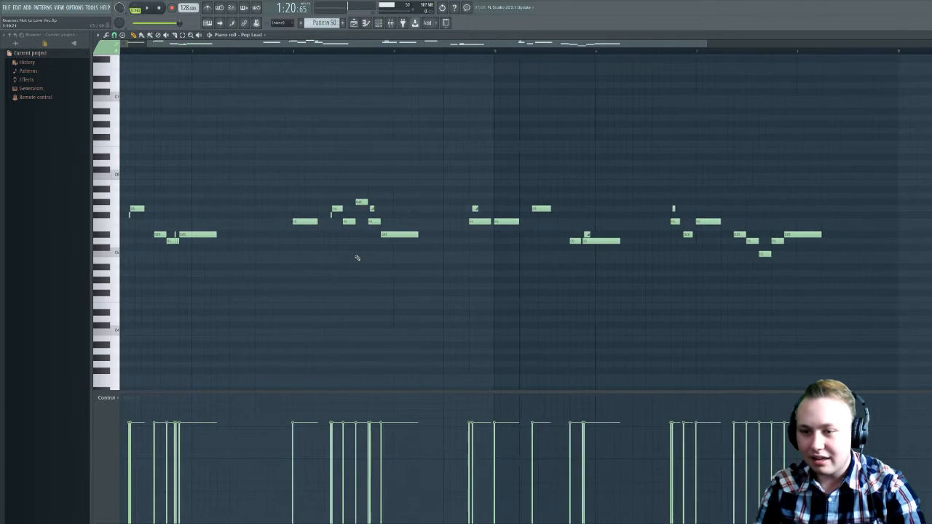
scroll(351, 255, "right", 2)
scroll(350, 255, "left", 4)
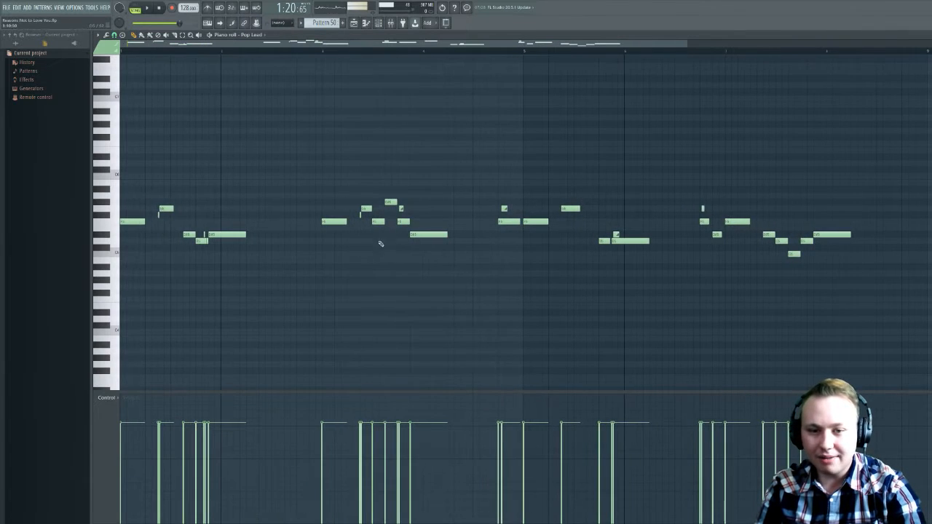
- Show the whole Pop Lead melody of Pattern 50 and play its opening again
scroll(380, 244, "up", 3)
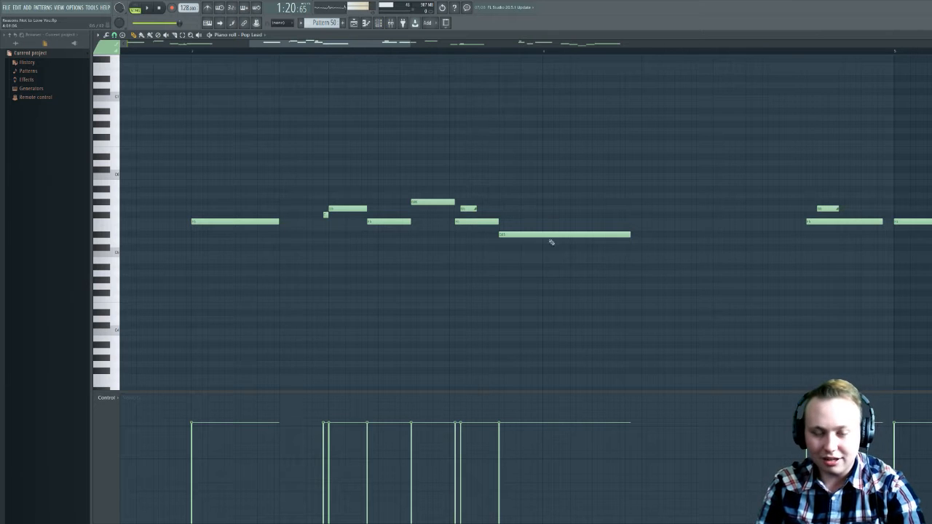
scroll(495, 317, "down", 4)
key("space")
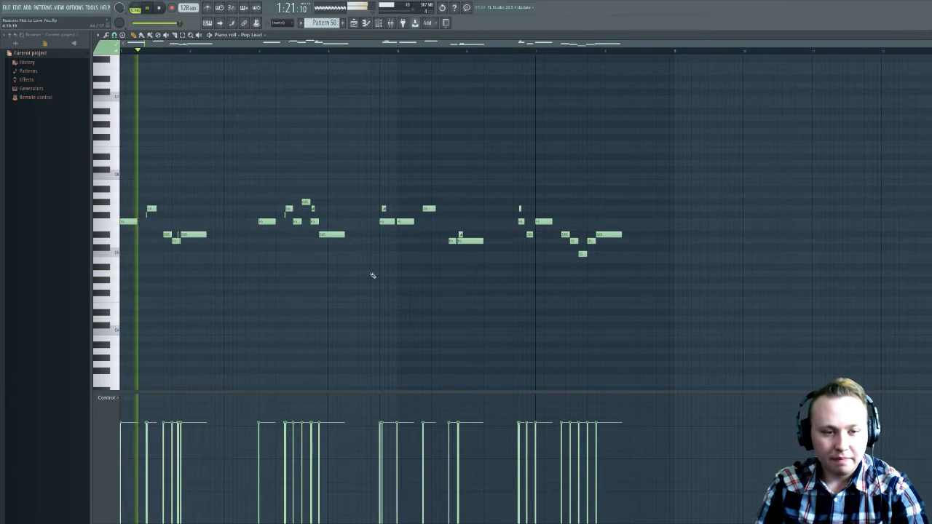
key("space")
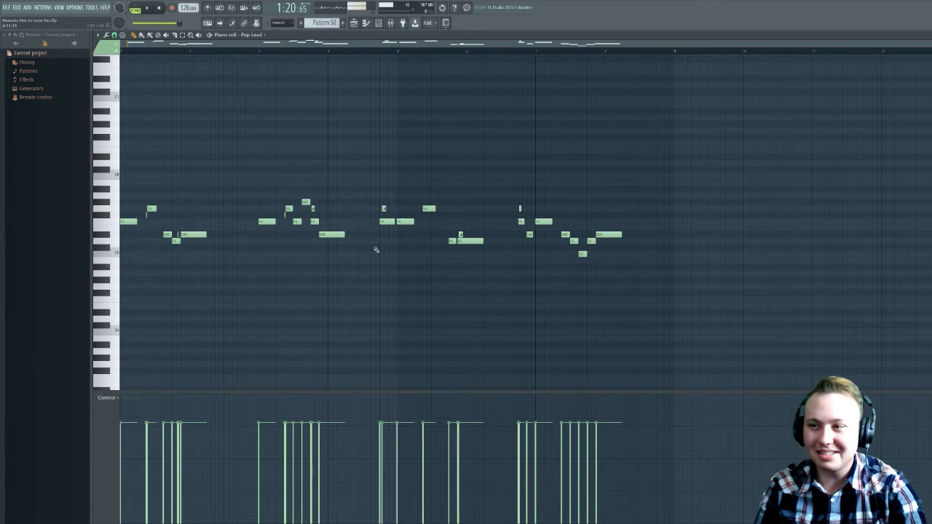
- Leave Pattern 50 and open Pattern 12 from the Synth Leads track to show its Pop Lead notes in the piano roll
left_click(928, 35)
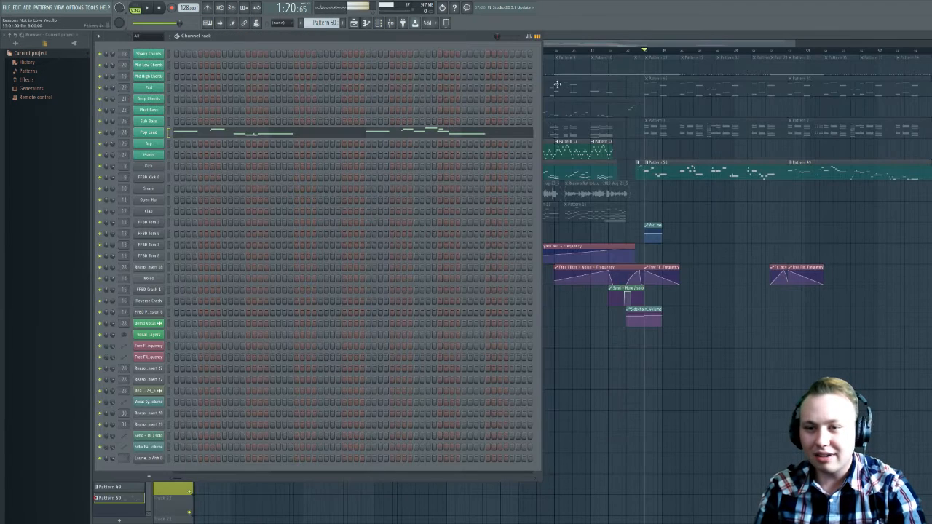
left_click(575, 167)
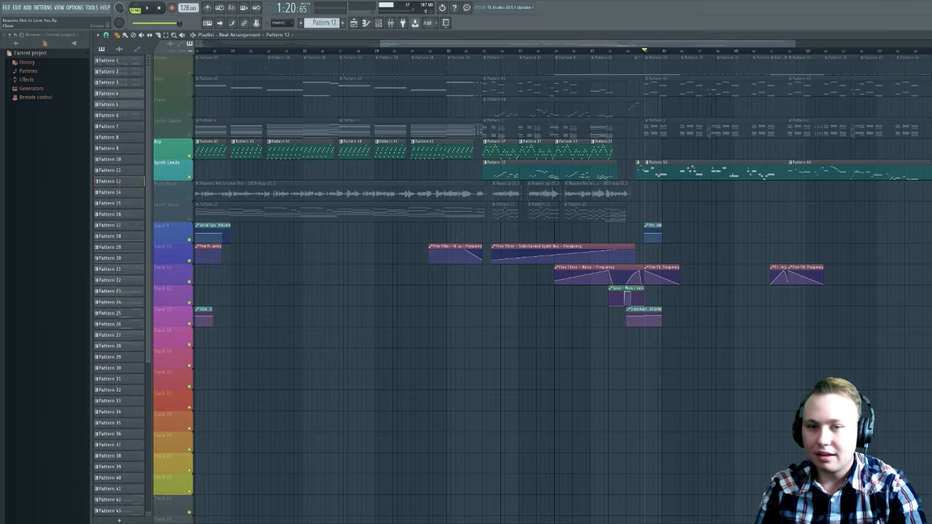
left_click(927, 35)
left_click(264, 139)
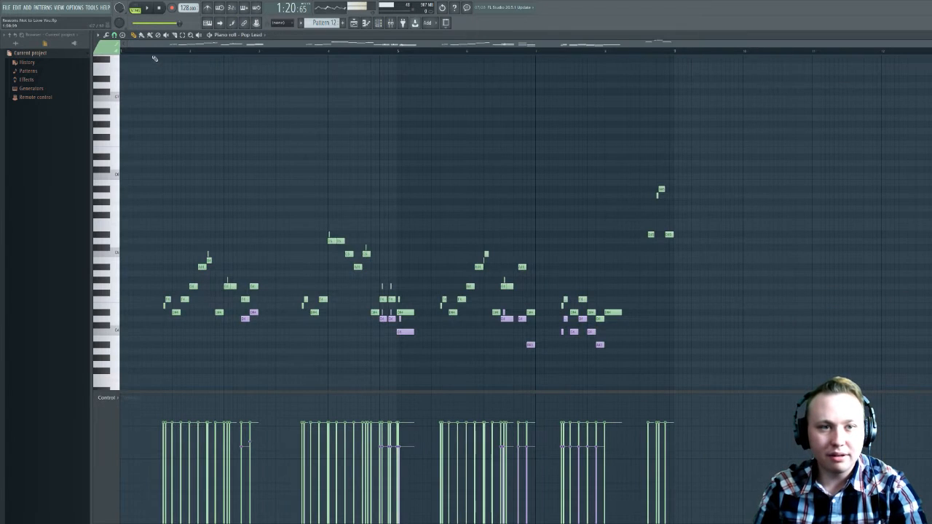
- Switch playback to pattern mode and play Pattern 12's Pop Lead melody from its beginning
key("l")
key("space")
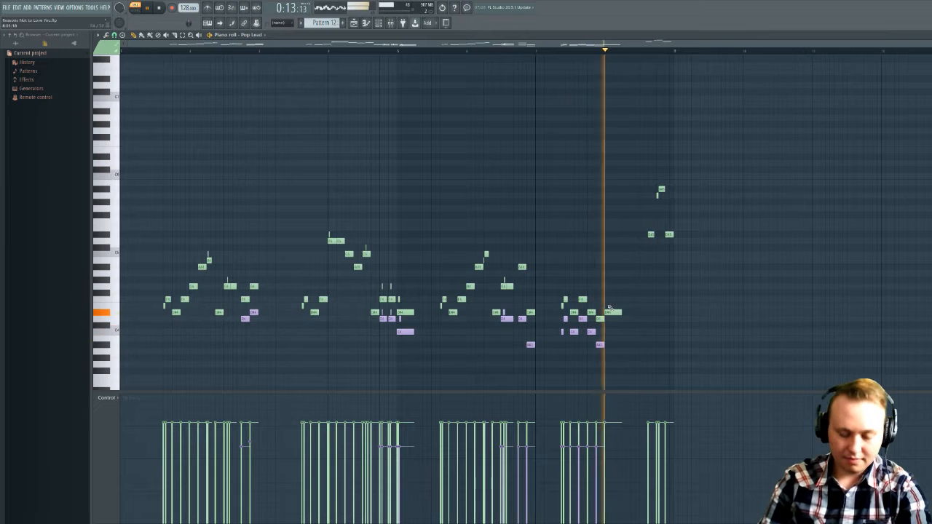
key("space")
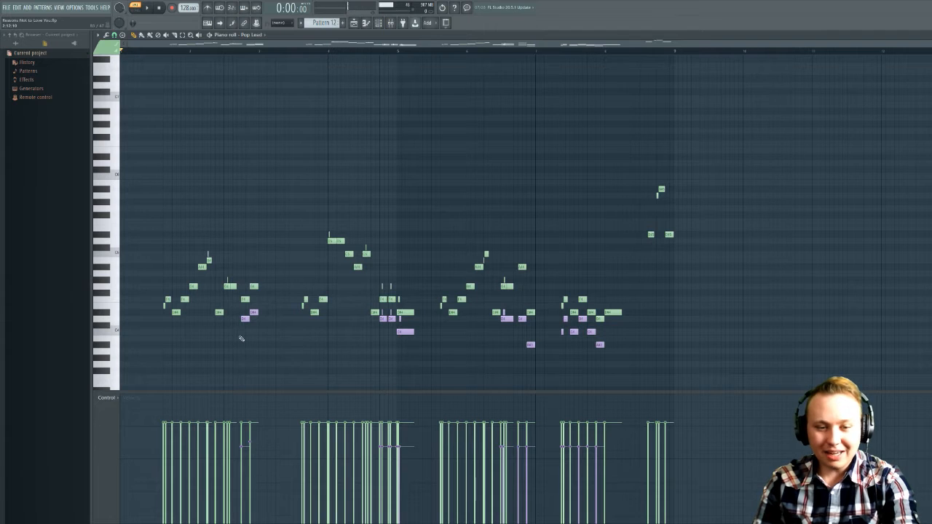
- Select the two purple harmony notes under the first phrase to point them out, and clear the selection
left_click_drag(273, 309, 232, 325)
left_click(394, 357, "ctrl")
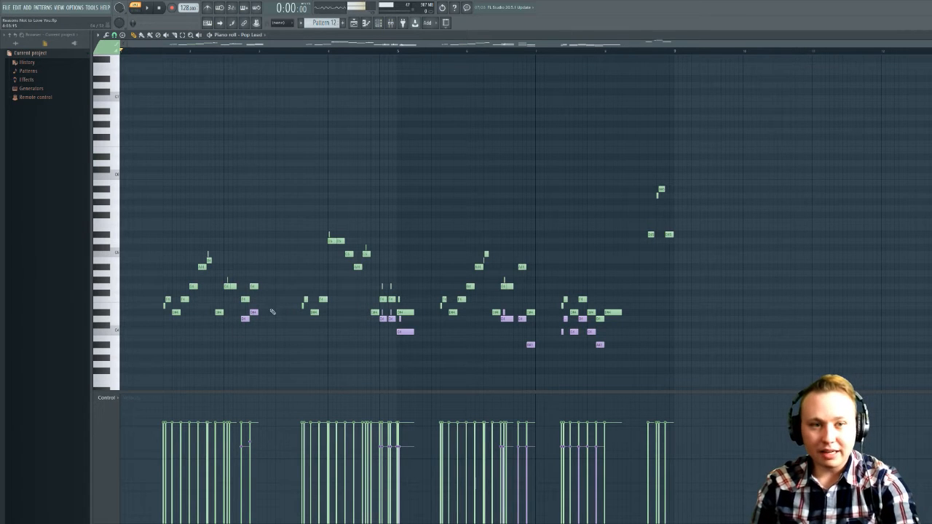
left_click_drag(236, 340, 259, 310)
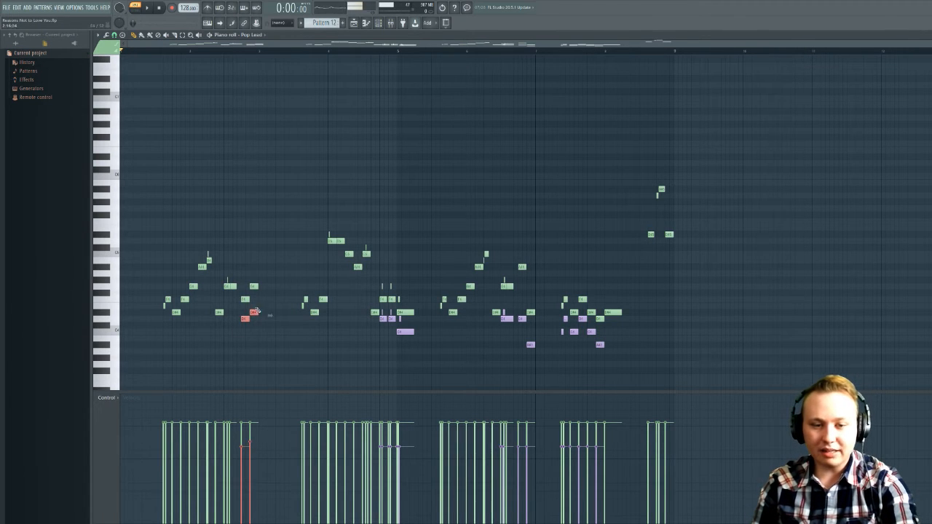
left_click(304, 335)
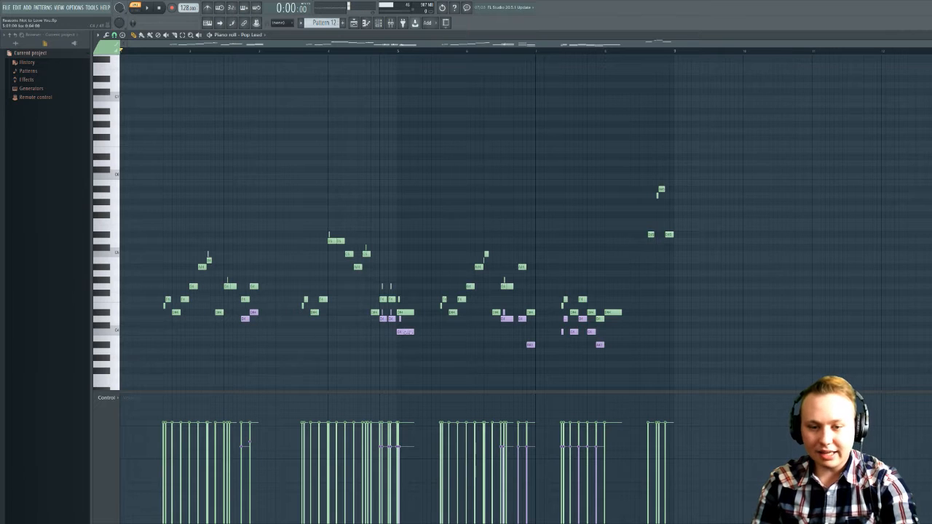
- Examine the short slide notes on both the melody and the purple harmony around bar 5 of Pattern 12
scroll(389, 329, "up", 4, "ctrl")
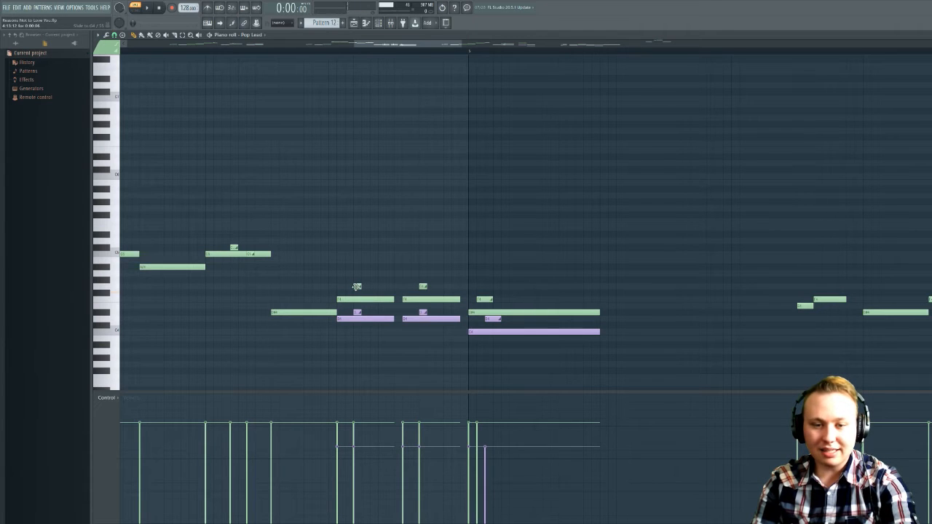
left_click(357, 287)
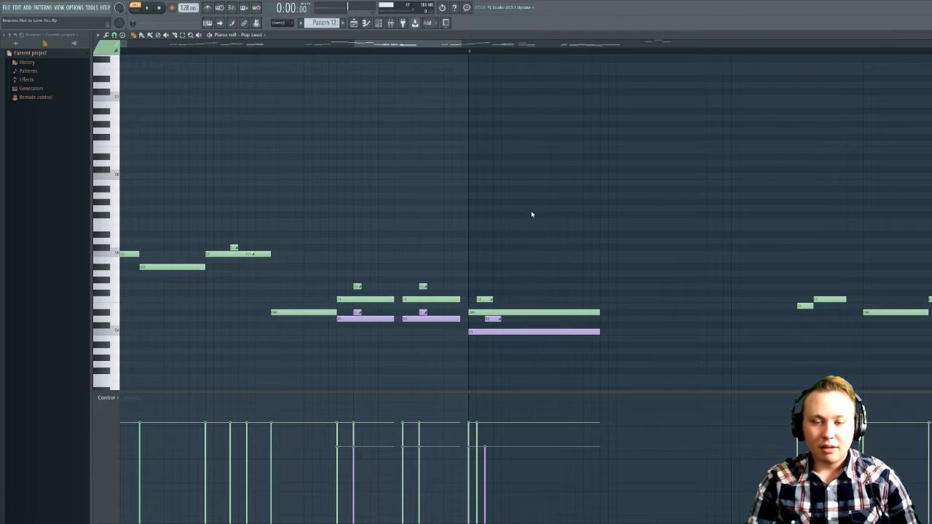
left_click(360, 314)
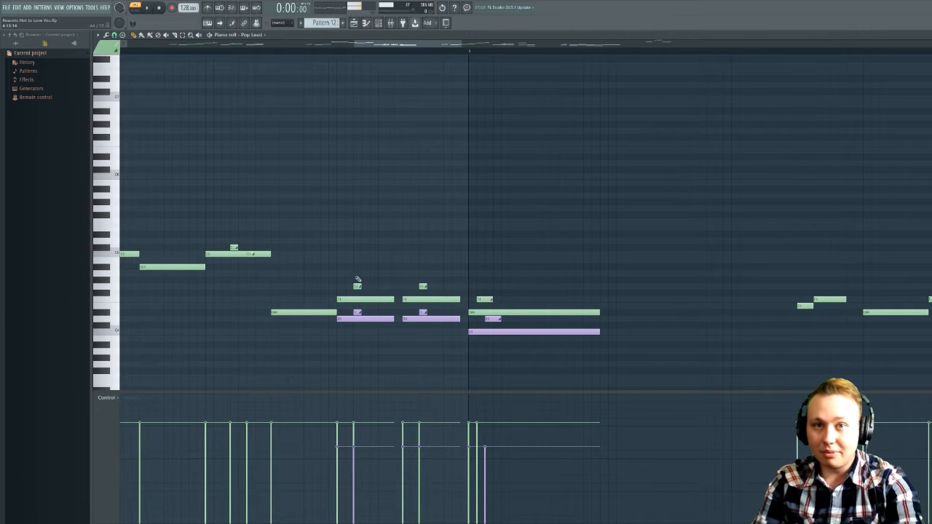
scroll(397, 248, "down", 5)
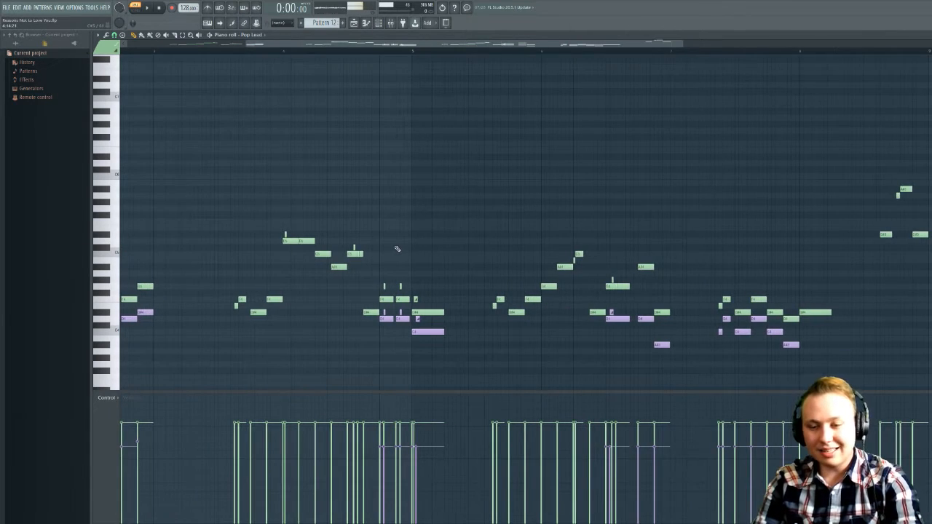
scroll(467, 248, "down", 6)
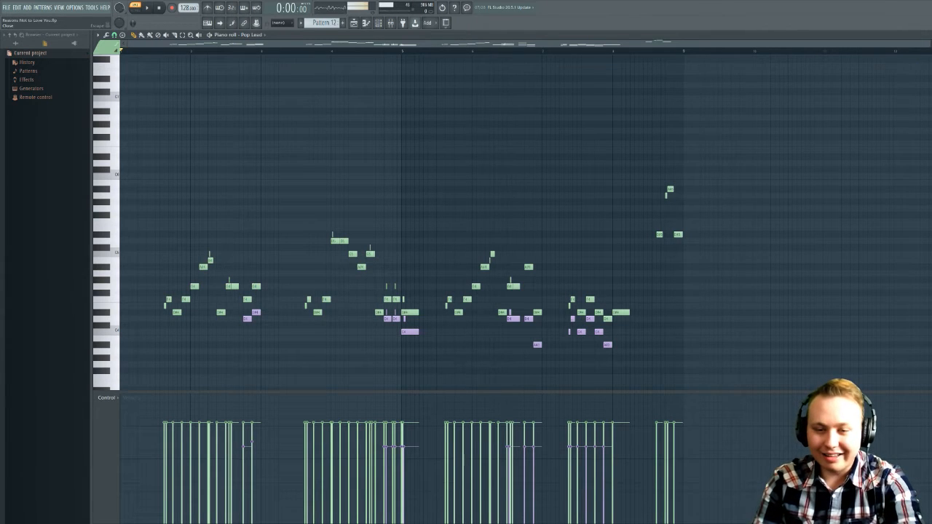
- Return to the Playlist, mute the Arp and Synth Leads tracks, and unmute Main Vocal and Synth Vocal
left_click(927, 35)
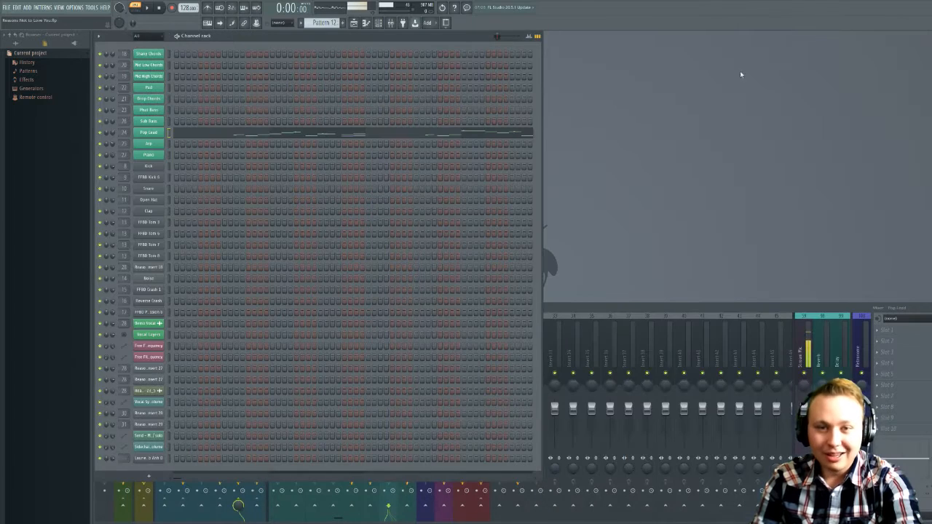
left_click(354, 23)
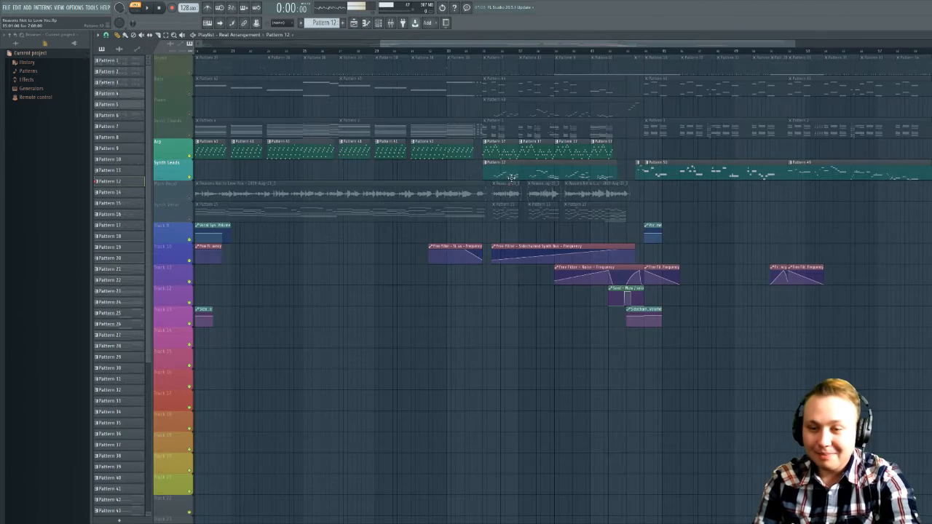
scroll(348, 118, "left", 3)
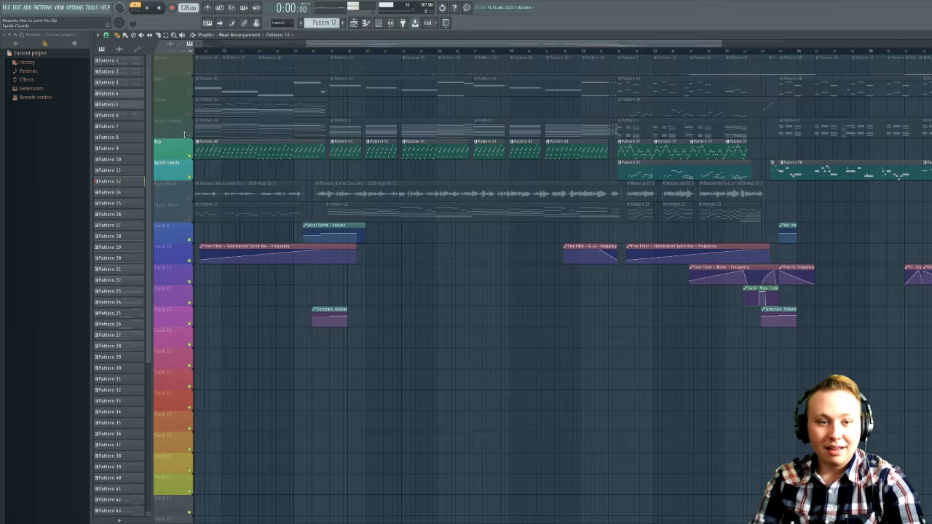
left_click(191, 158)
left_click(190, 179)
left_click(192, 199)
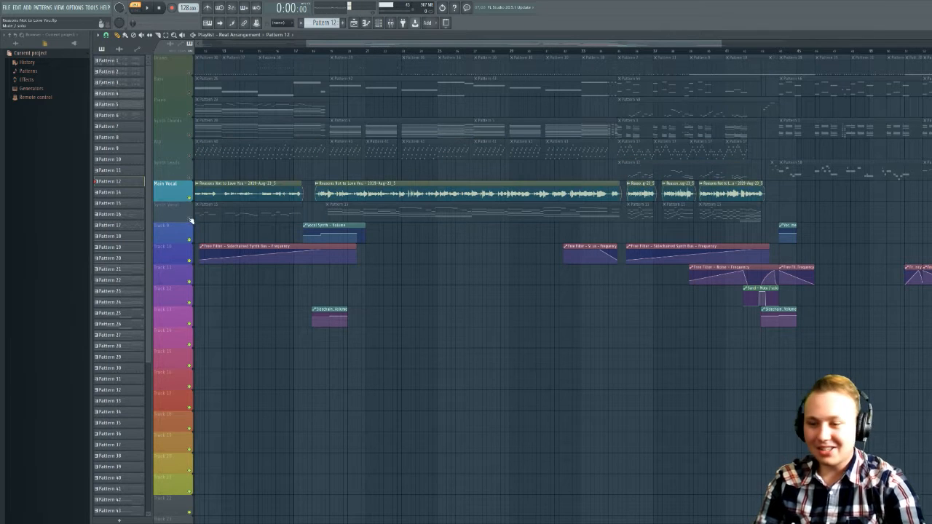
left_click(191, 219)
- Set song playback to bar 3, mute the Synth Vocal track, and play the first Main Vocal clip alone while viewing the mixer
scroll(316, 246, "left", 4)
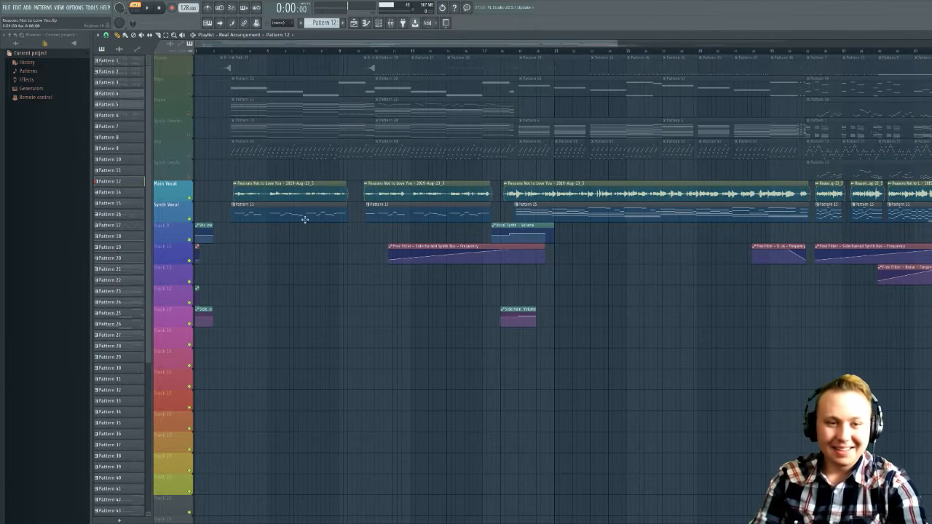
left_click(233, 53)
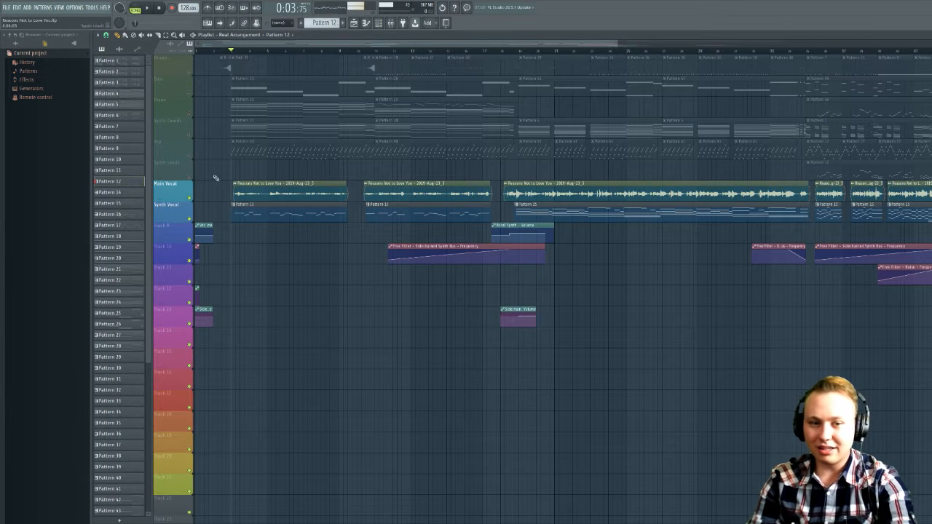
left_click(189, 218)
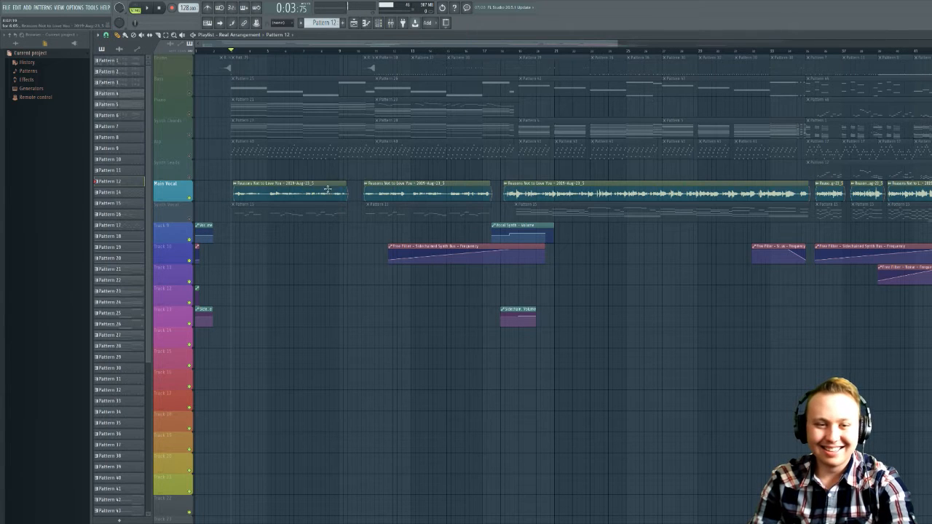
key("space")
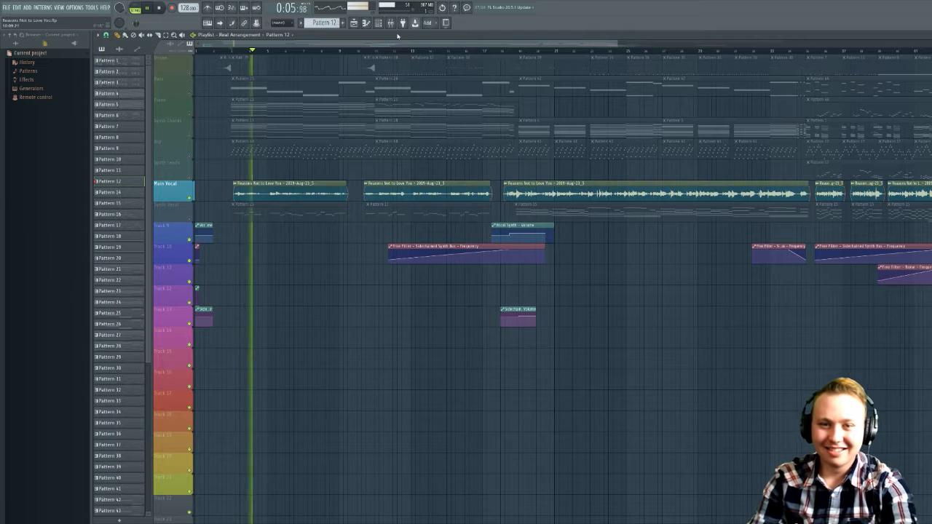
key("F9")
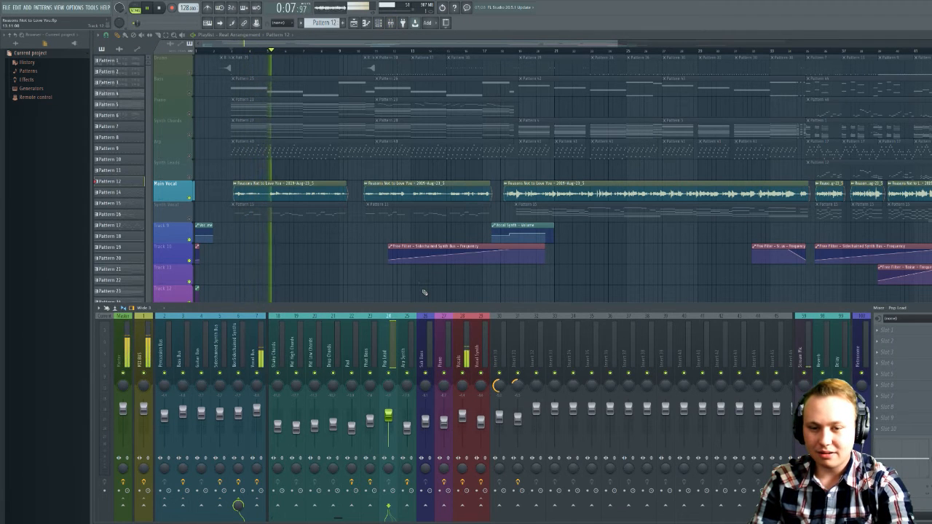
key("F9")
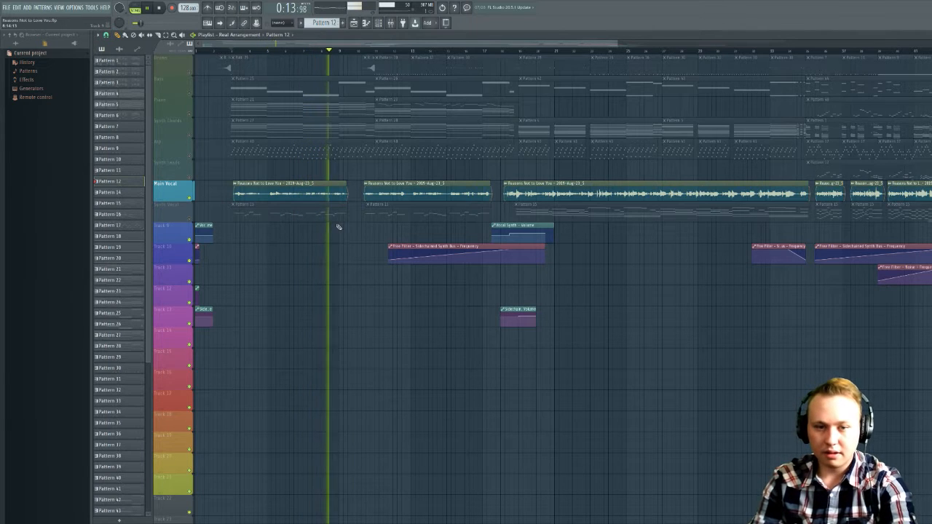
key("space")
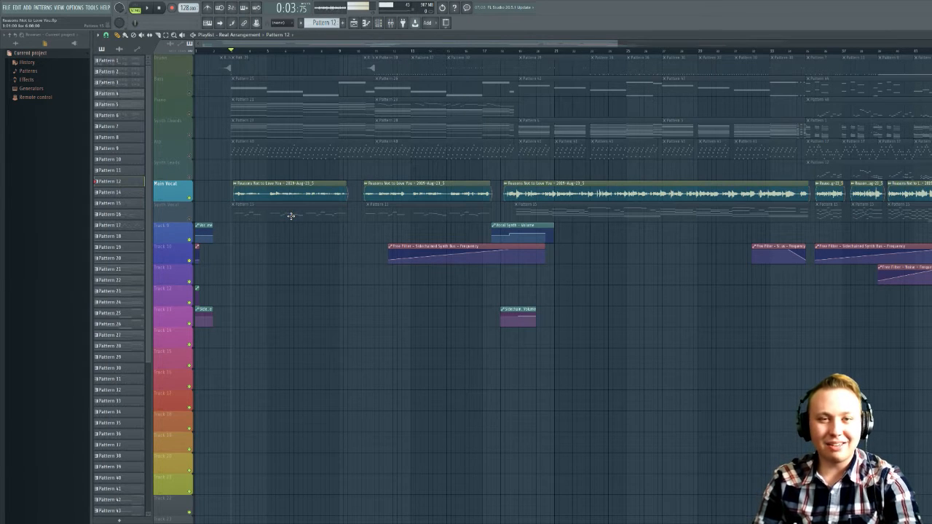
- Unmute the Synth Vocal track and play the first vocal section, muting the Vocals mixer channel to hear Vocal Synth alone
left_click(190, 219)
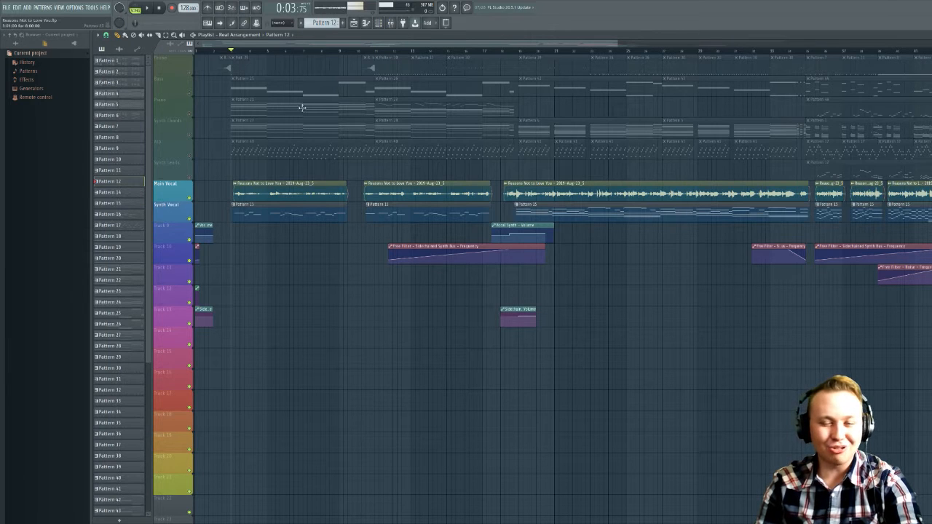
key("space")
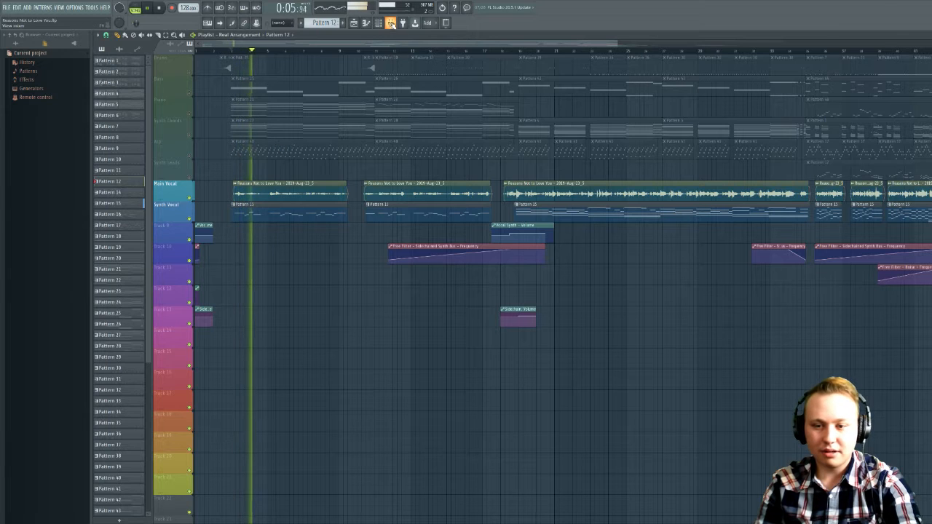
key("F9")
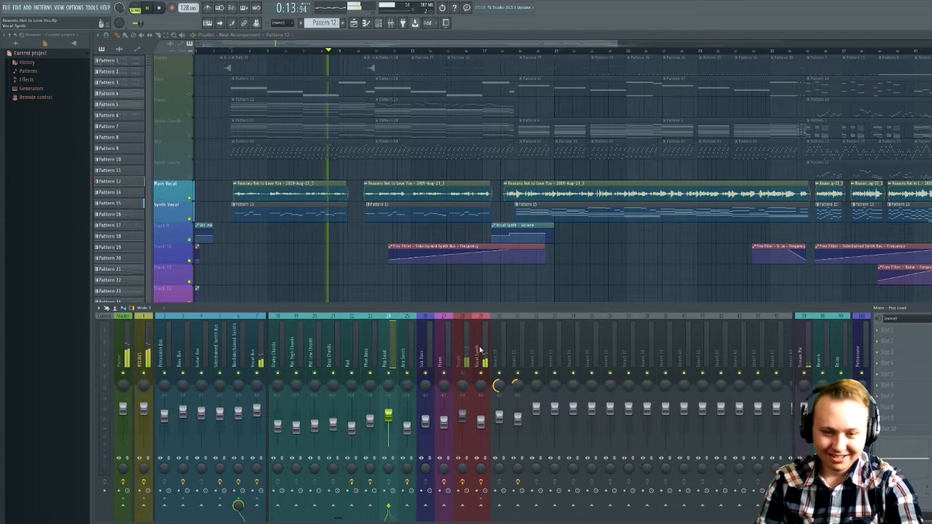
key("space")
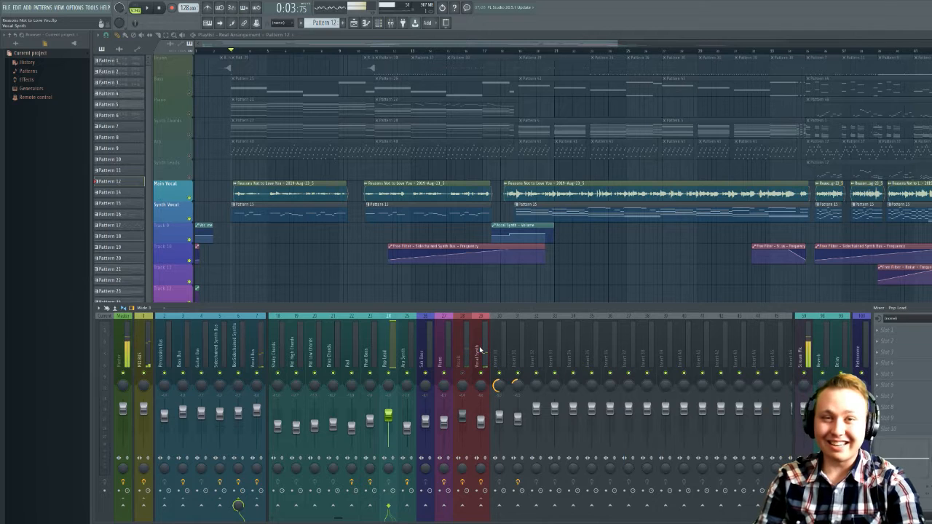
- Unmute the Vocals mixer channel and open the VocalSynth 2 effect on the Vocal Synth channel
left_click(481, 350)
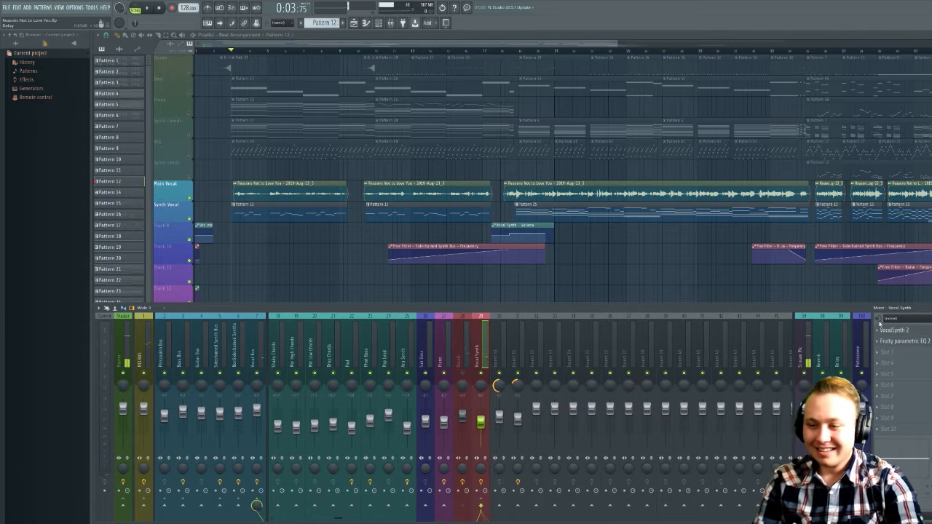
left_click(466, 377)
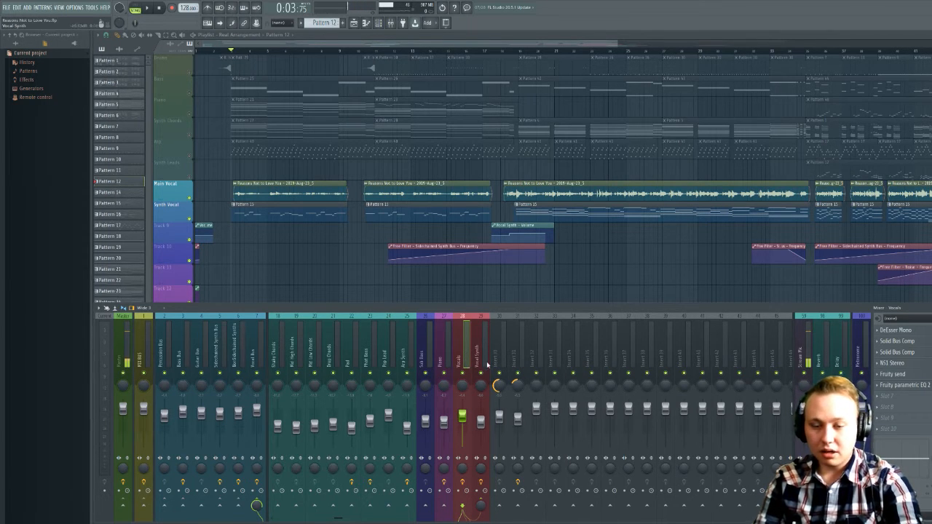
left_click(485, 357)
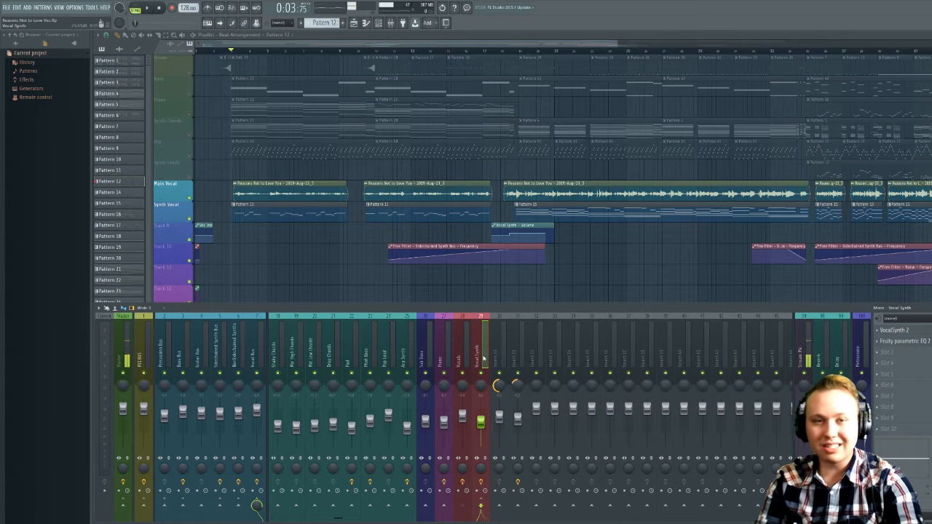
left_click(923, 345)
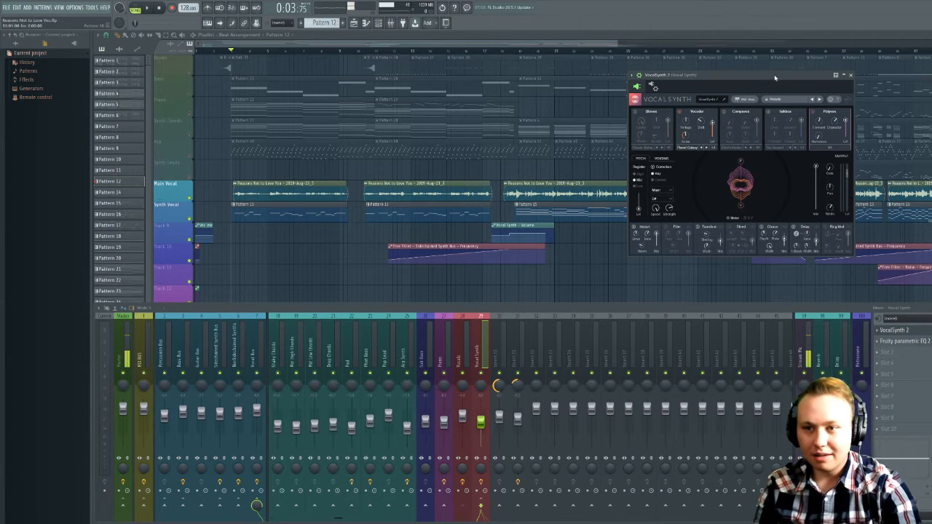
- View the VocalSynth 2 MIDI Mode page and its plugin settings with the MIDI input port, and return to the effect's main interface
left_click_drag(774, 77, 574, 87)
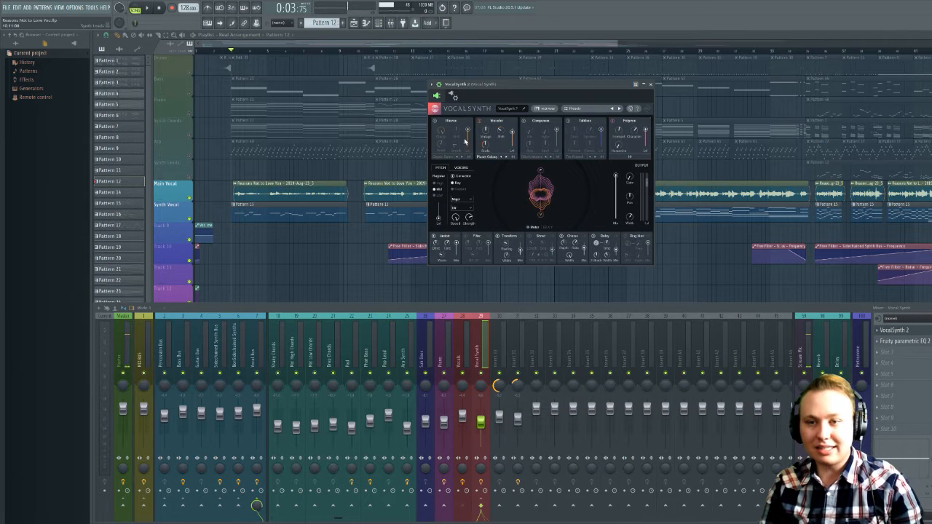
left_click(547, 109)
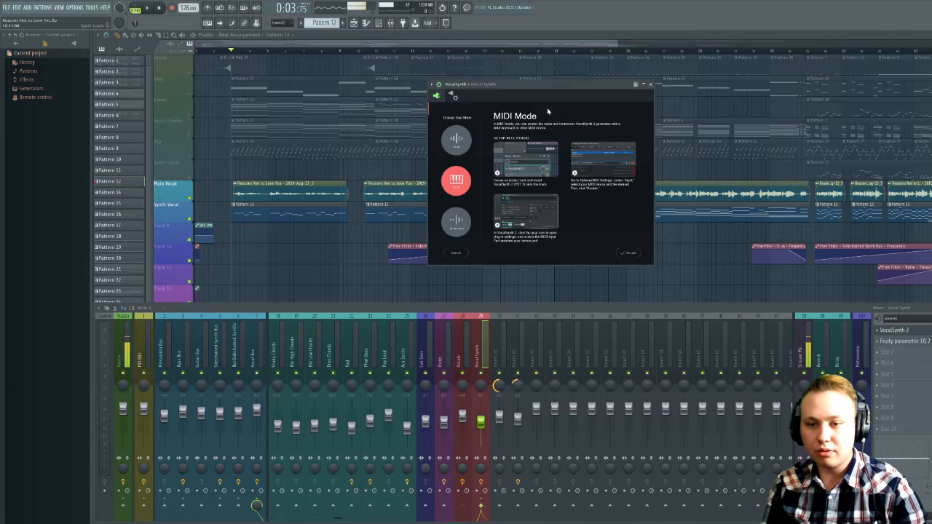
left_click(456, 253)
left_click(453, 97)
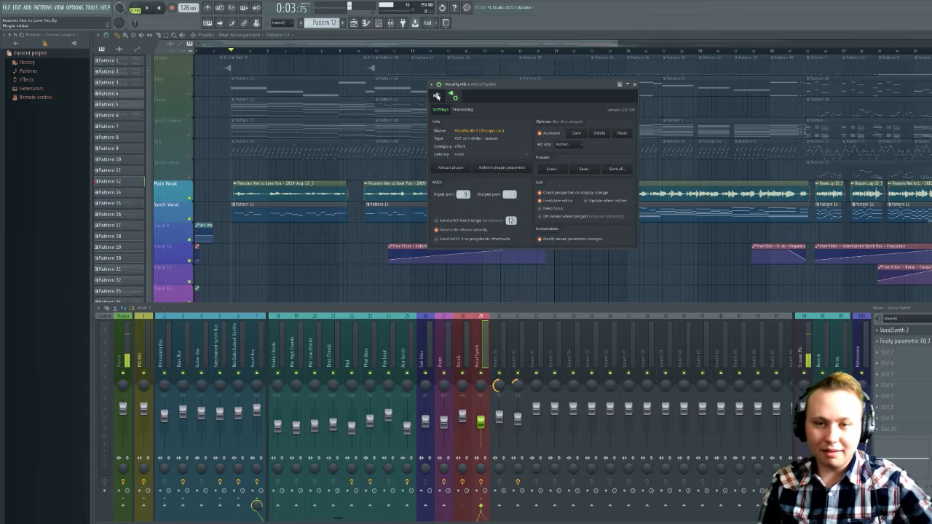
left_click(438, 96)
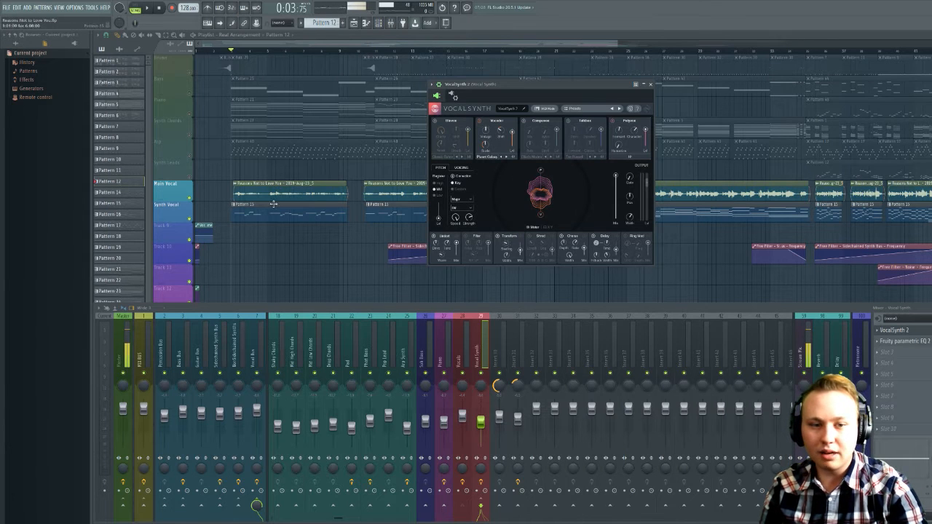
- Mute the Synth Vocal track, view the Vocal Layers MIDI channel in the Channel rack, and return to the Playlist
left_click(191, 220)
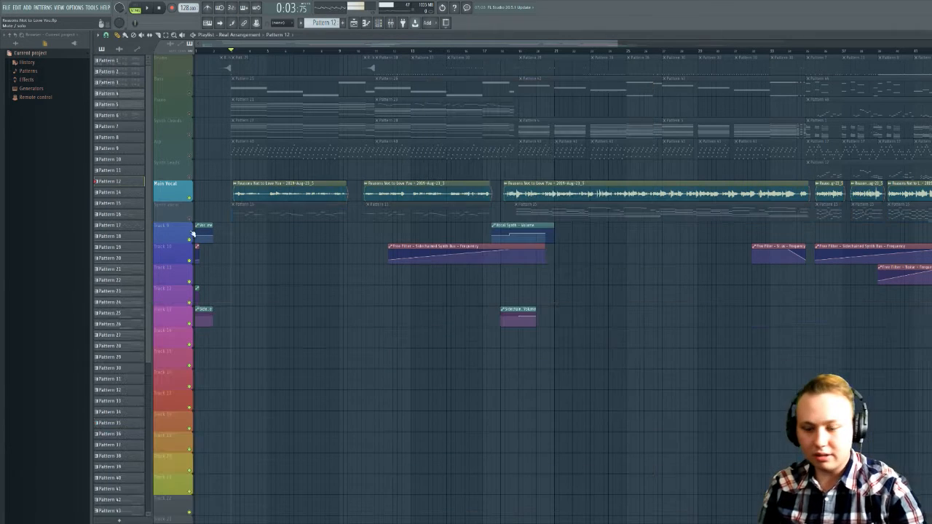
key("F5")
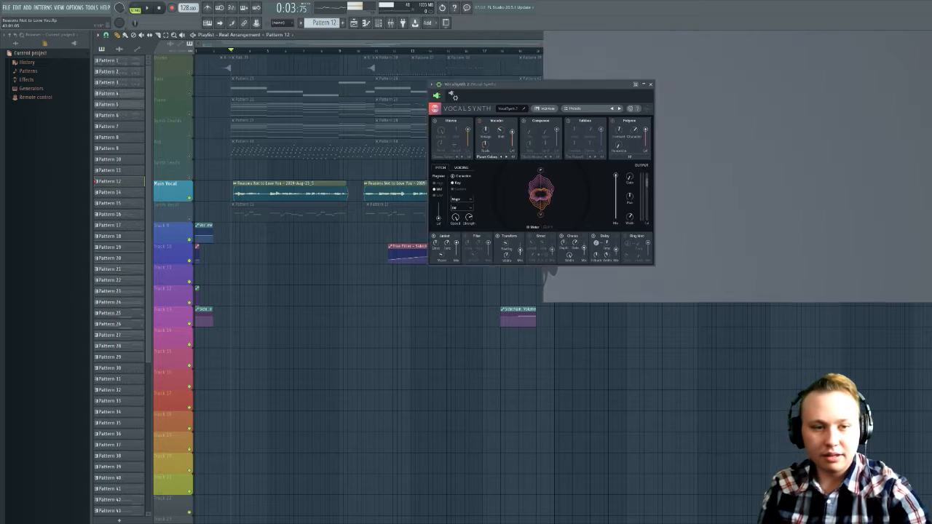
left_click(169, 177)
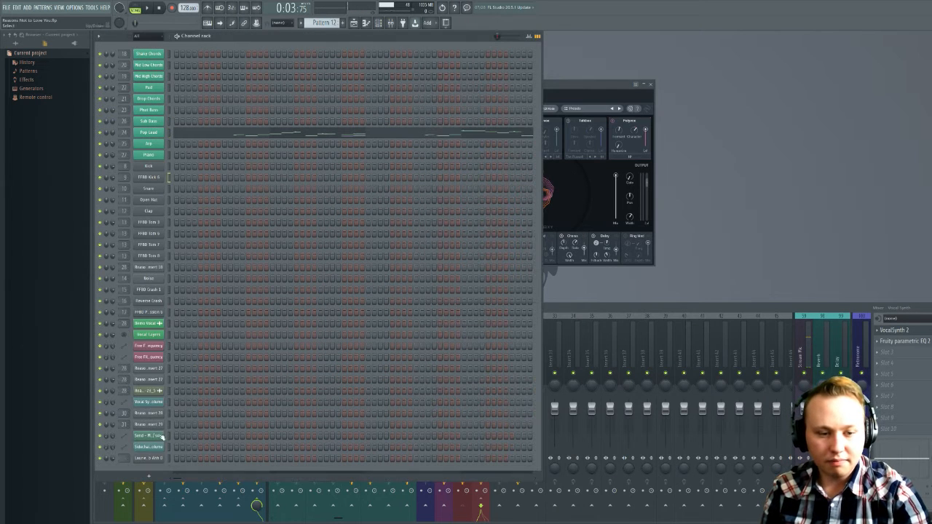
left_click(151, 336)
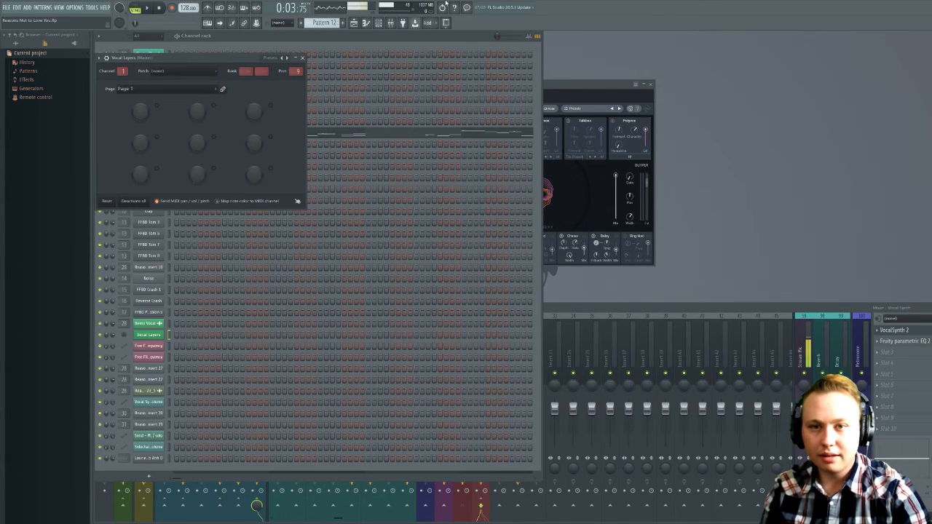
key("F5")
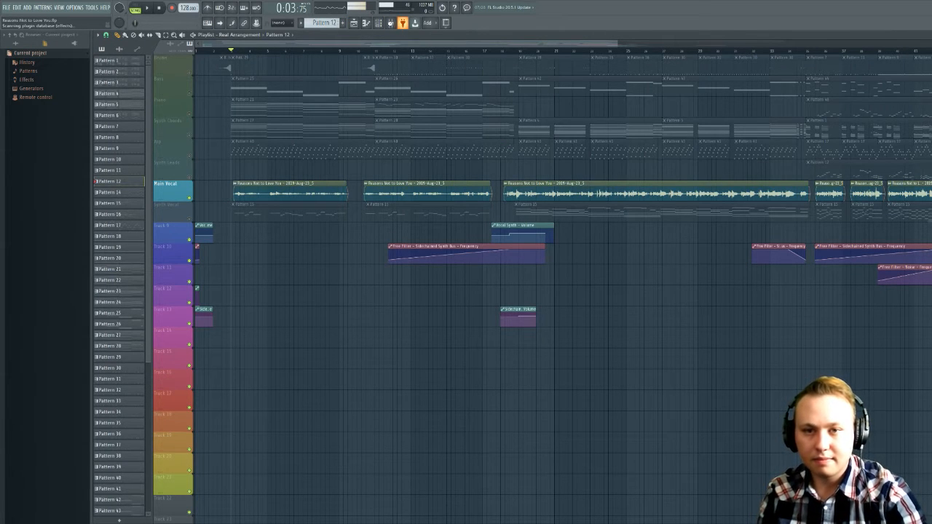
left_click(402, 23)
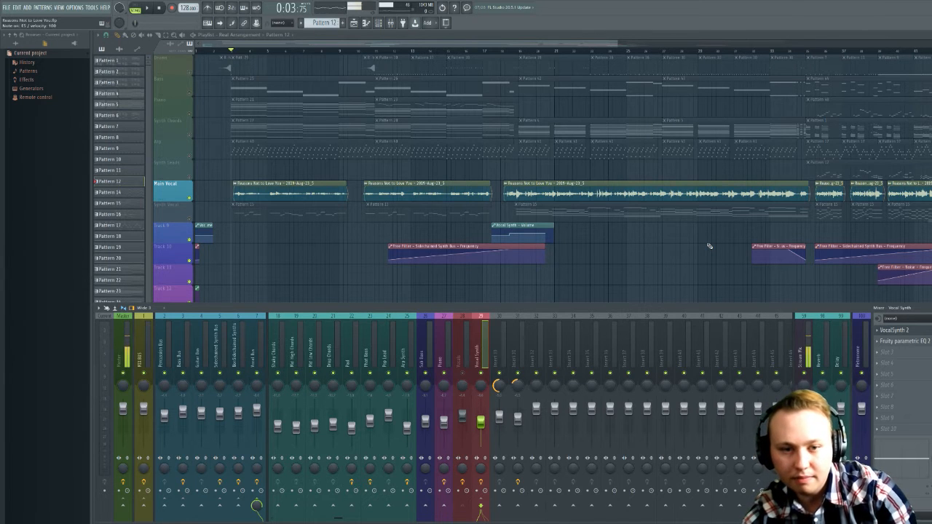
- Play the first vocal section with Synth Vocal muted, and play it again from bar 3 with Synth Vocal unmuted
key("space")
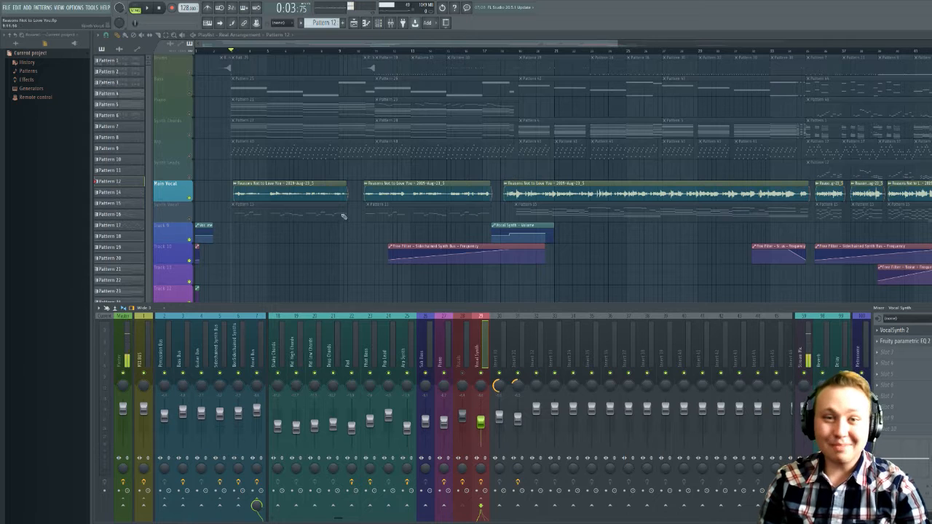
key("F9")
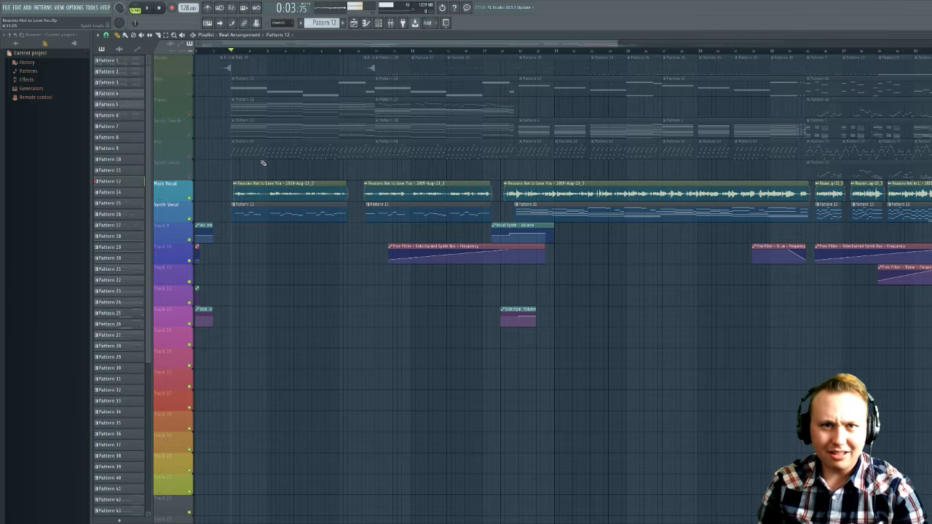
key("space")
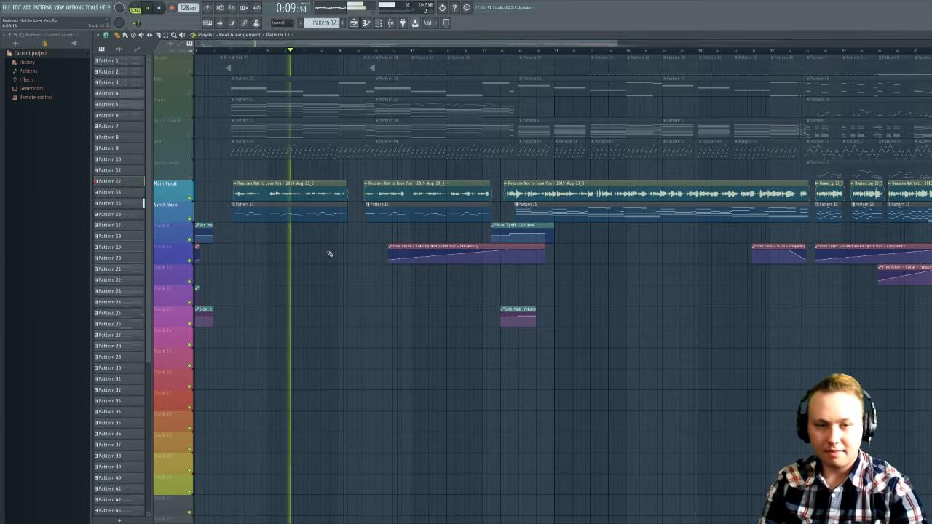
key("space")
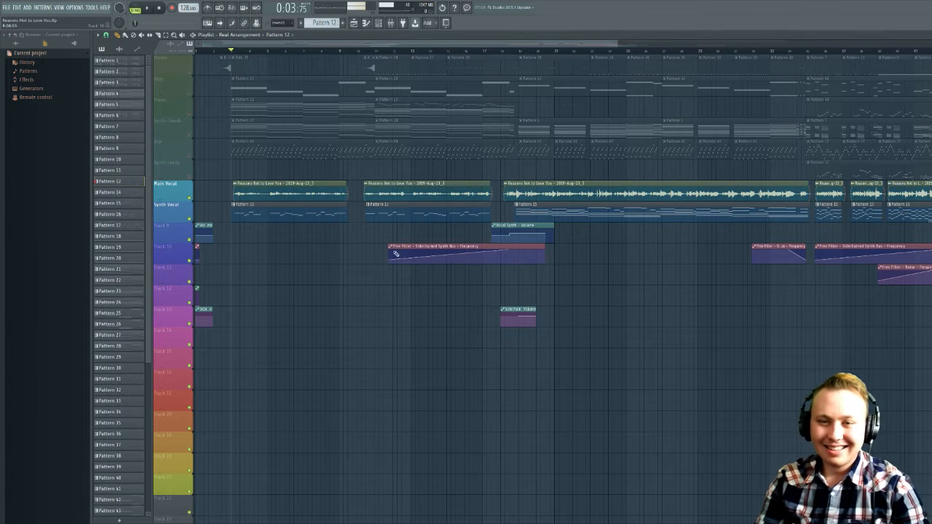
- Play the long vocal section from bar 18 with Vocal Synth alone, and unmute the Vocals mixer channel to hear both together
left_click(502, 53)
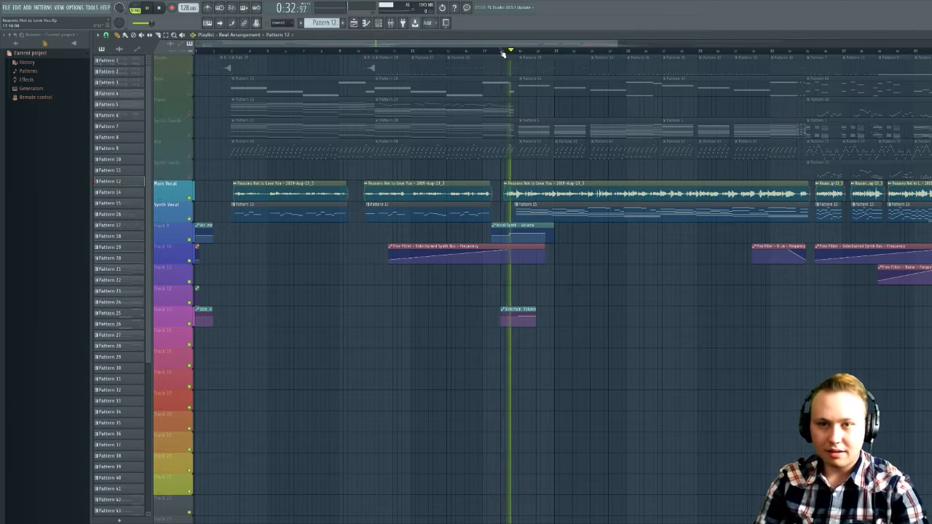
left_click(390, 22)
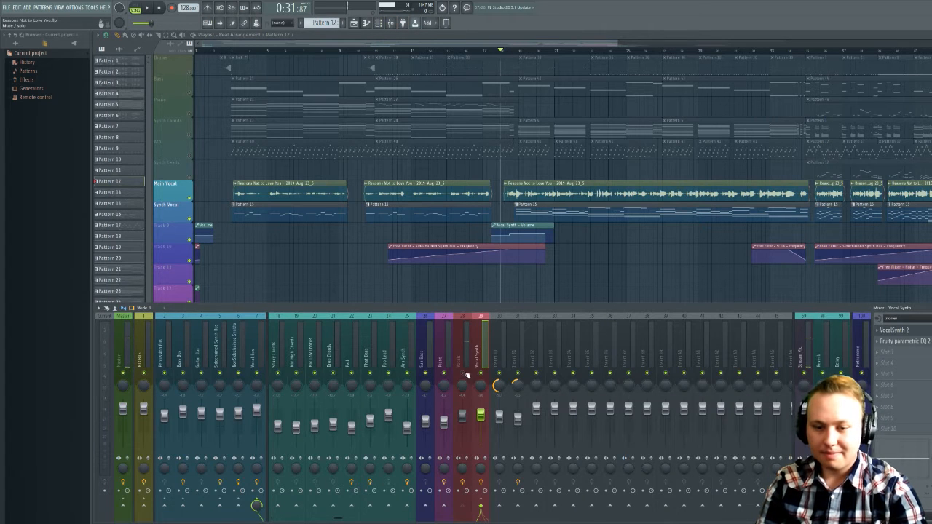
key("F9")
key("space")
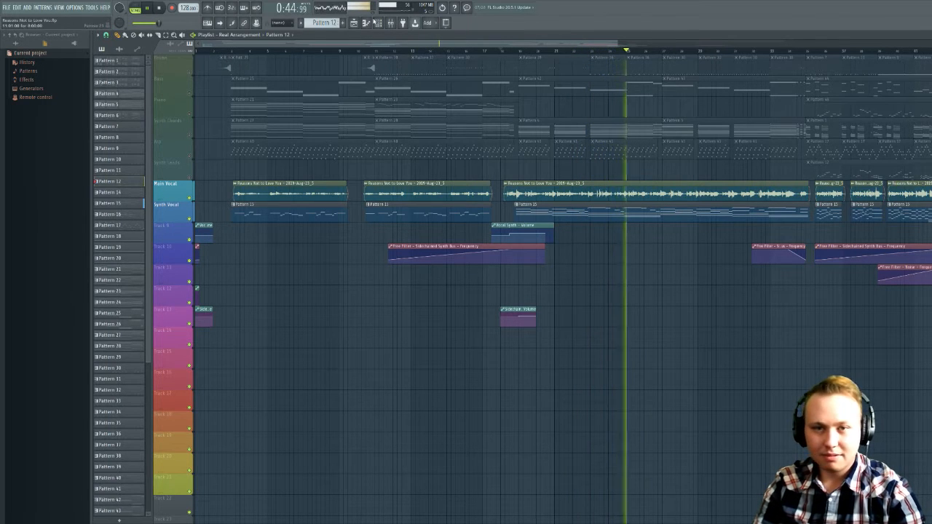
left_click(391, 22)
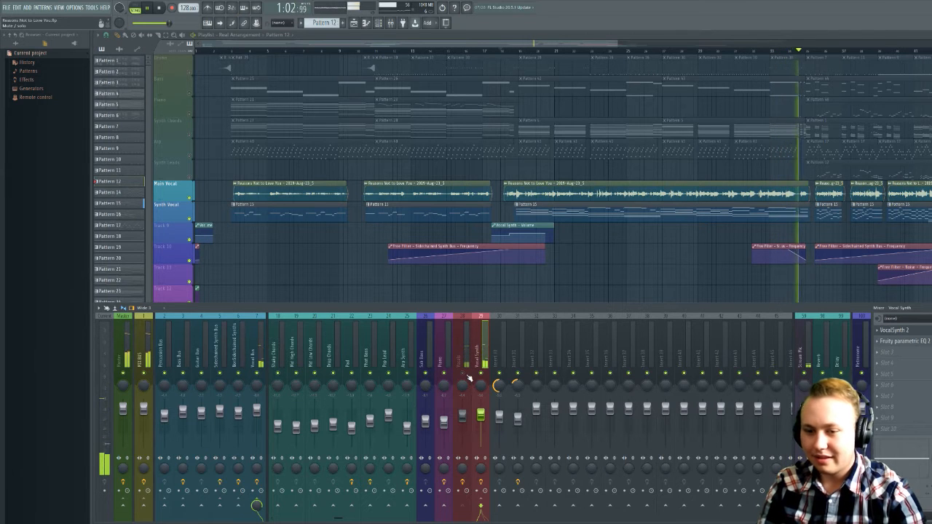
key("space")
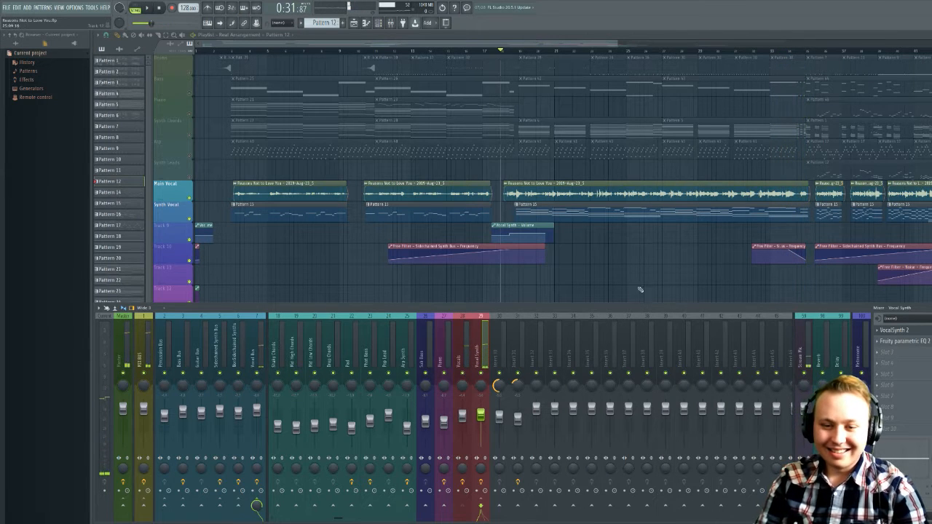
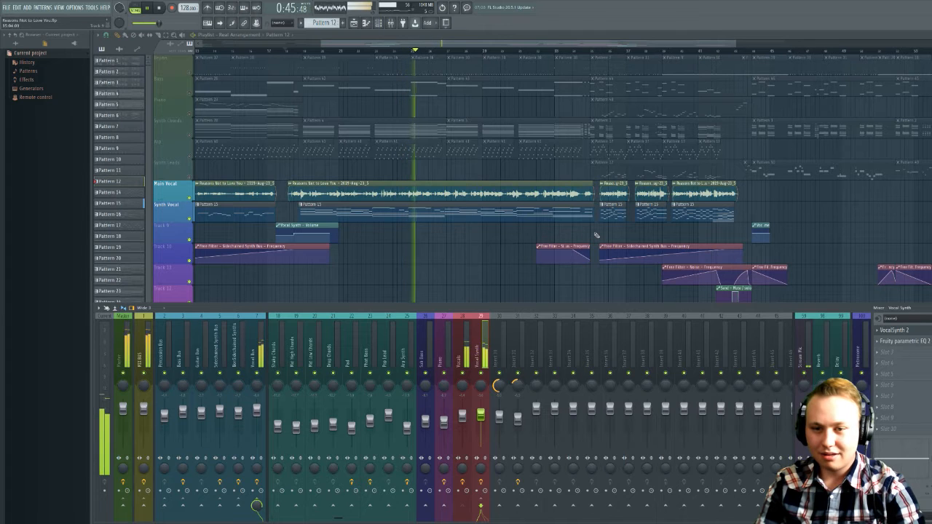
key("space")
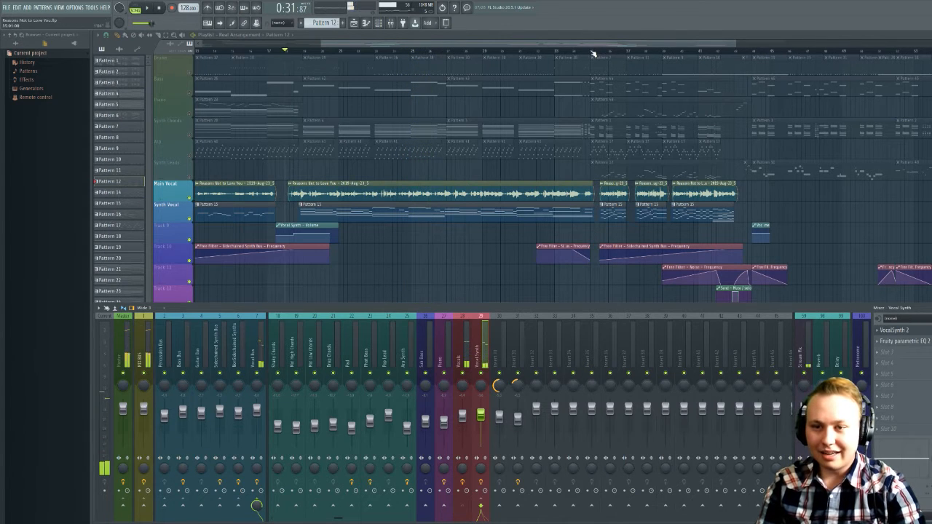
- Play the three short vocal clips from bar 35 through the end of the build-up without the mixer open
left_click(592, 51)
key("F9")
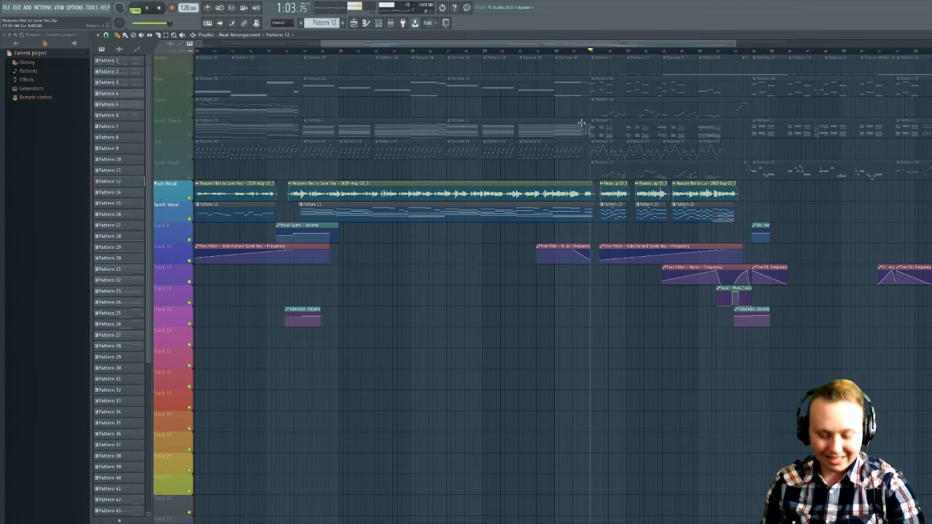
key("space")
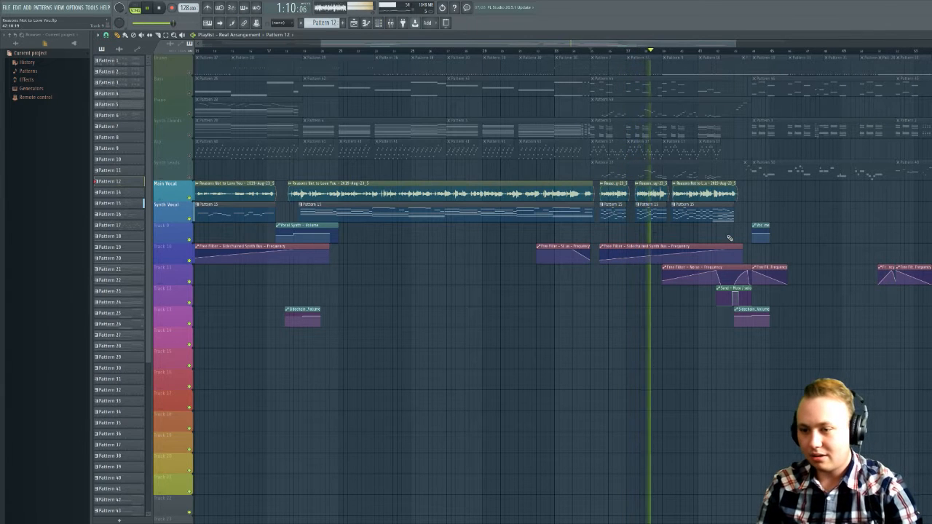
scroll(805, 212, "right", 1)
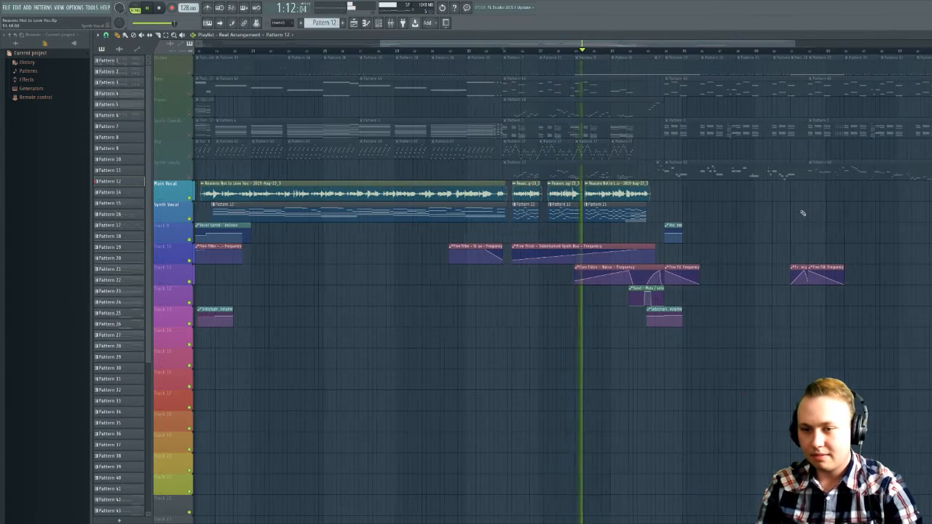
scroll(765, 220, "right", 1)
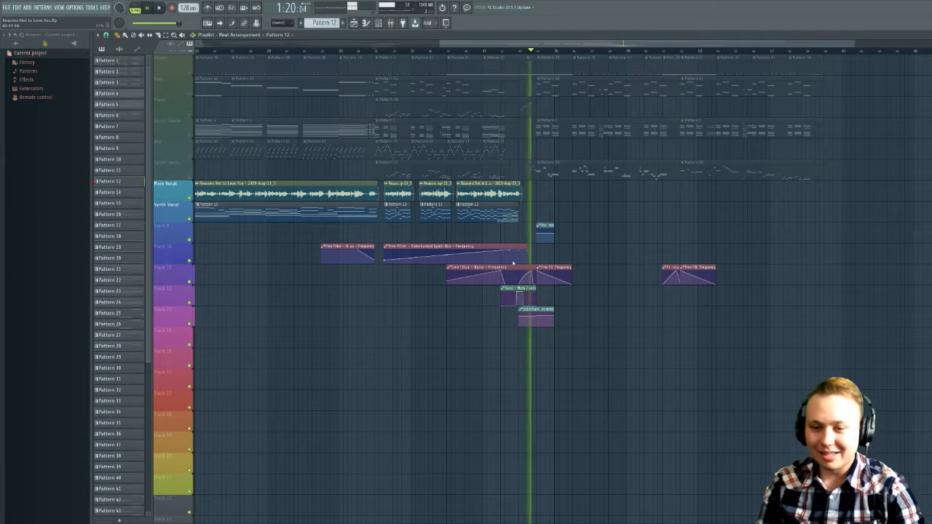
key("space")
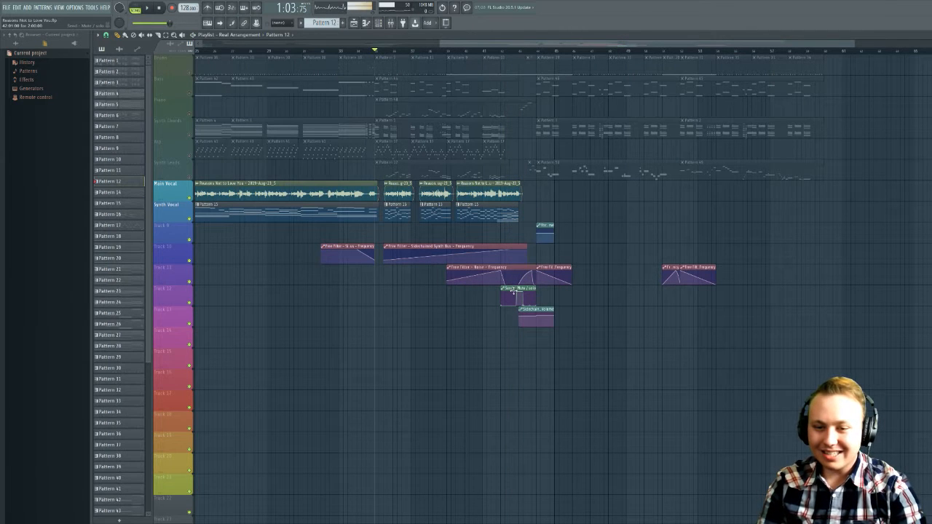
- Select the Send - Mute / solo automation clip under the last vocal clip and play that passage from bar 41
left_click(514, 289)
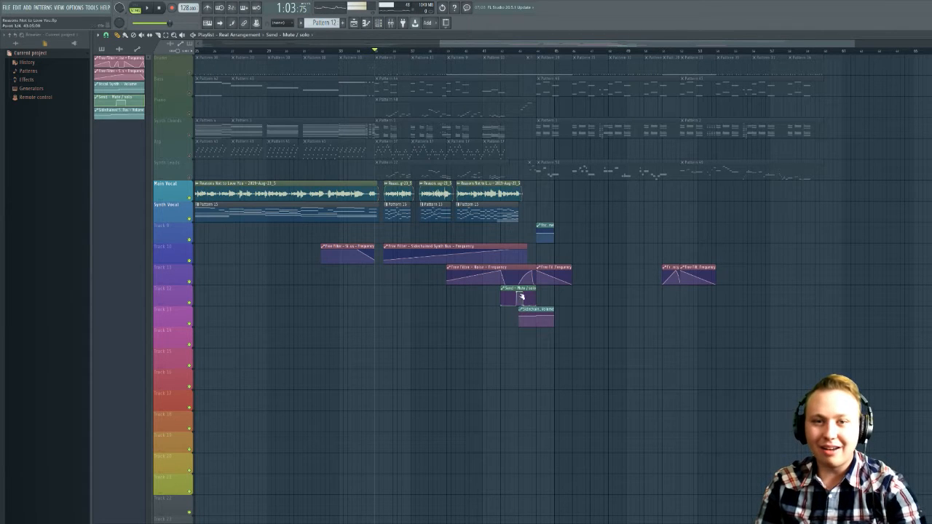
left_click(484, 51)
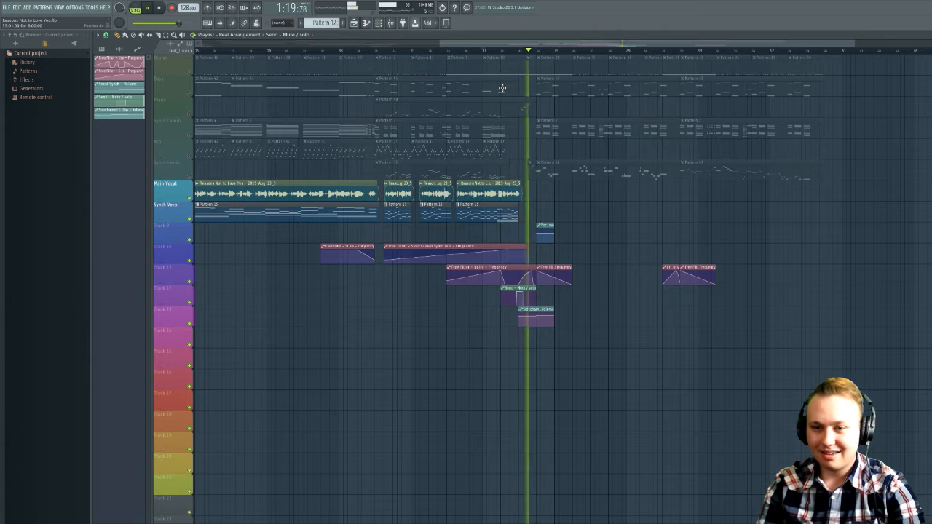
key("space")
- Unmute all Playlist tracks by soloing and unsoloing Drums, and set the song position to bar 2
right_click(190, 72)
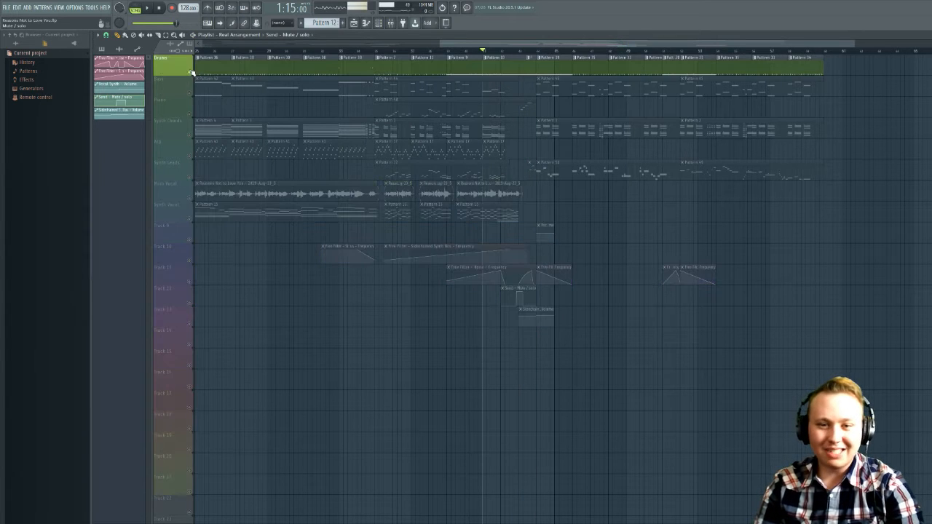
right_click(190, 72)
scroll(452, 316, "left", 5)
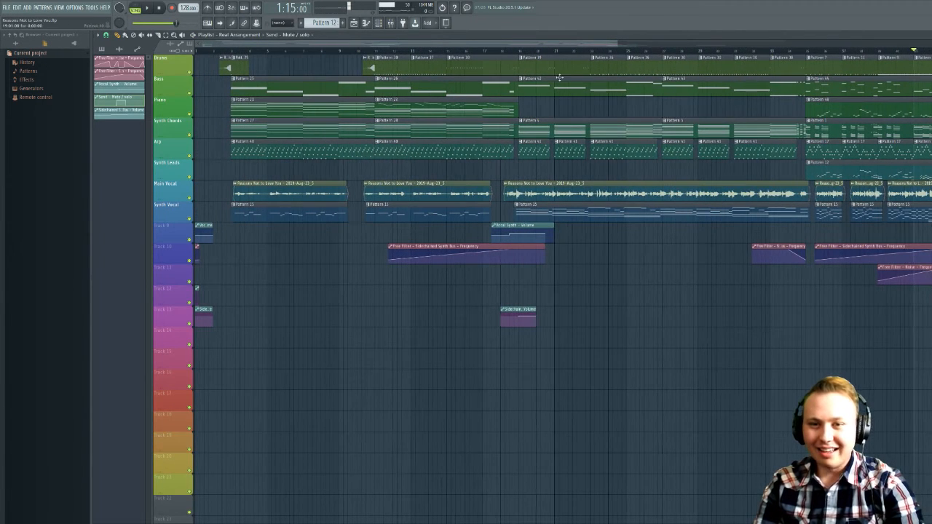
left_click(215, 54)
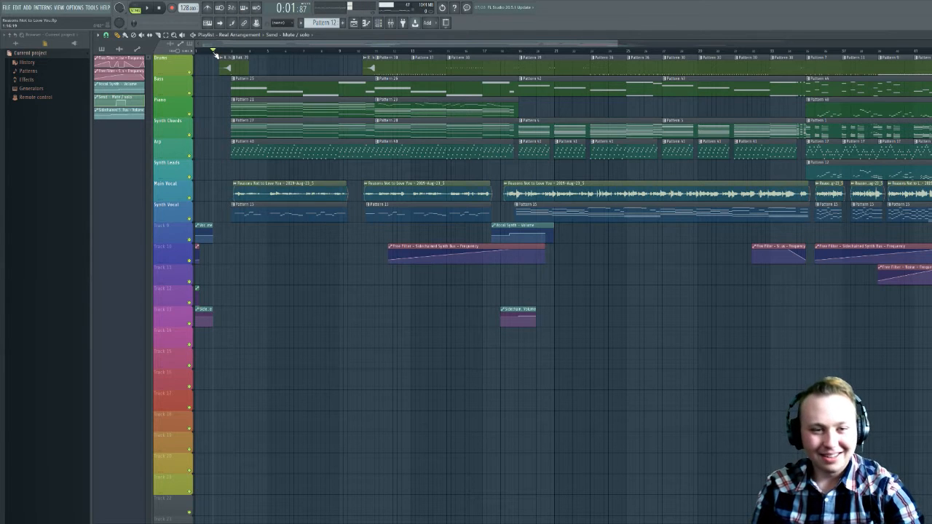
- Play the full arrangement from bar 2 to its end, and bring the Playlist back to the song's beginning
key("space")
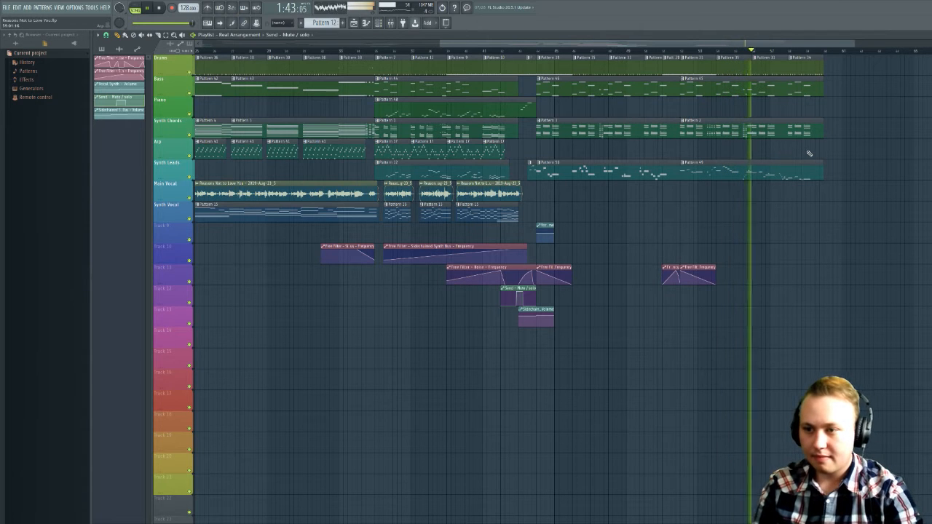
scroll(848, 194, "right", 2)
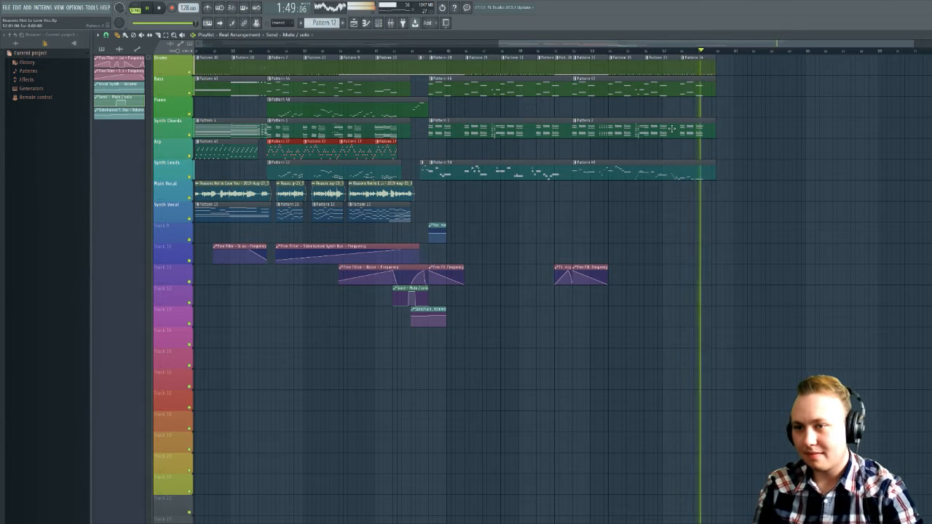
key("space")
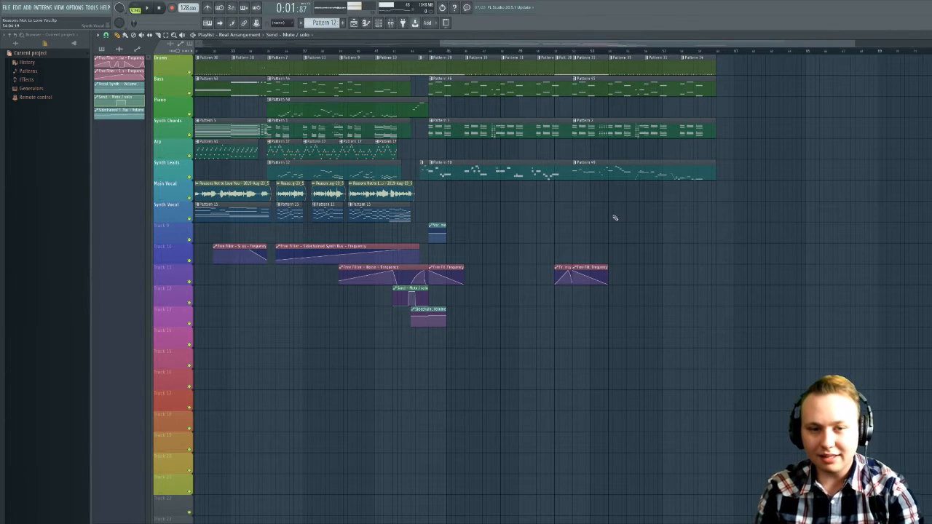
scroll(612, 216, "up", 4)
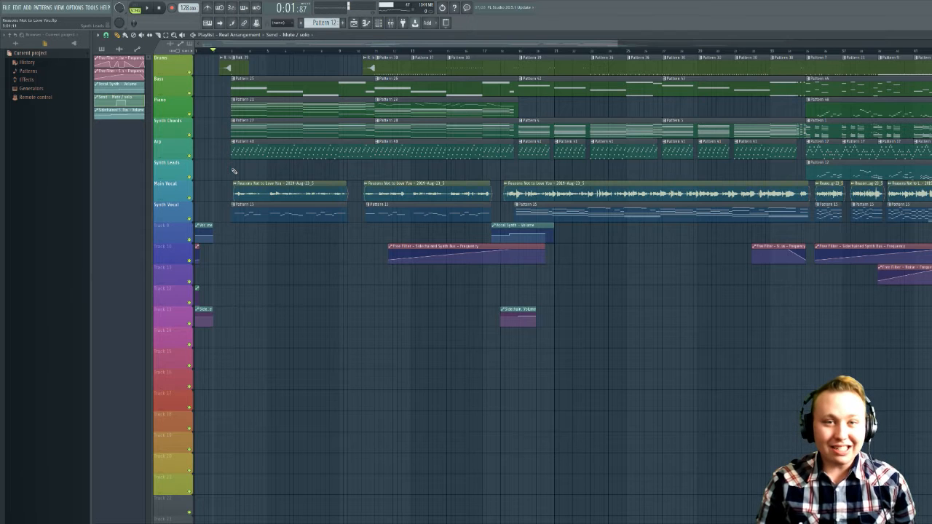
- Set the song position to bar 48 in the drop and mute the Synth Leads Playlist track
scroll(234, 170, "down", 15)
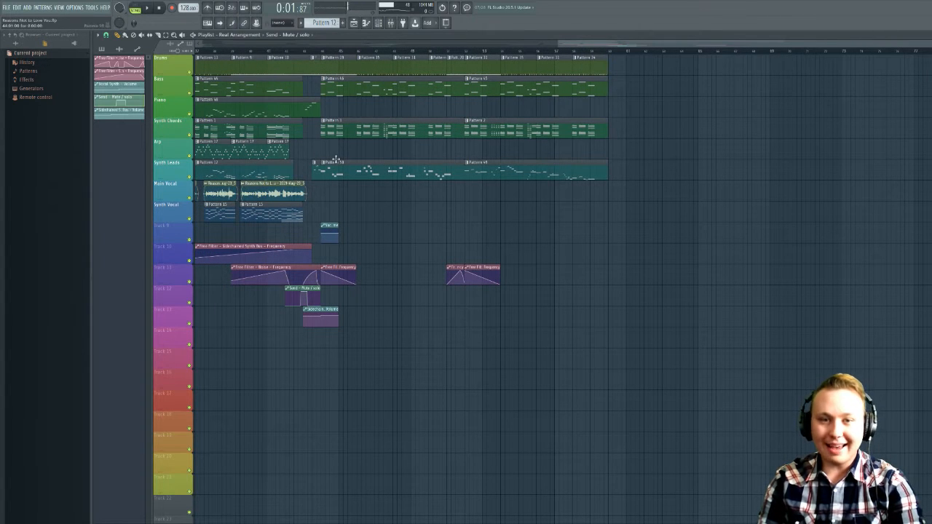
left_click(323, 54)
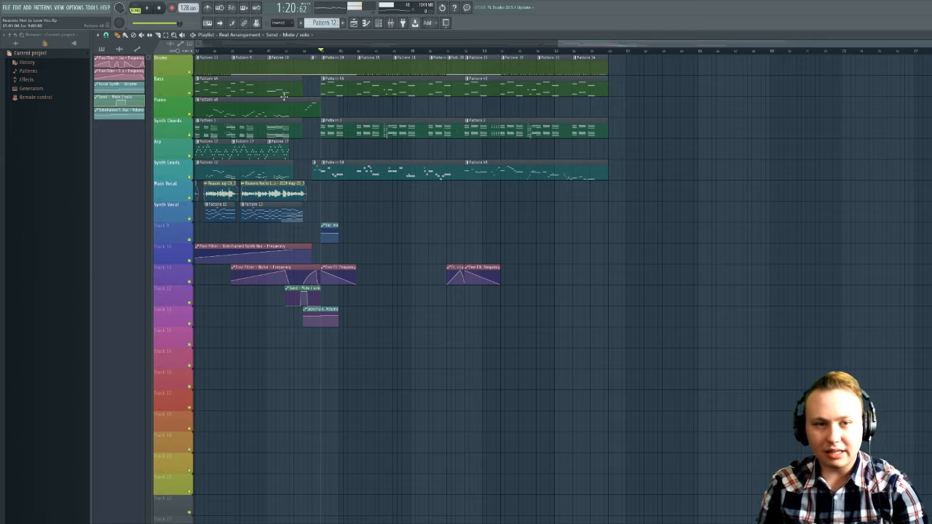
left_click(395, 53)
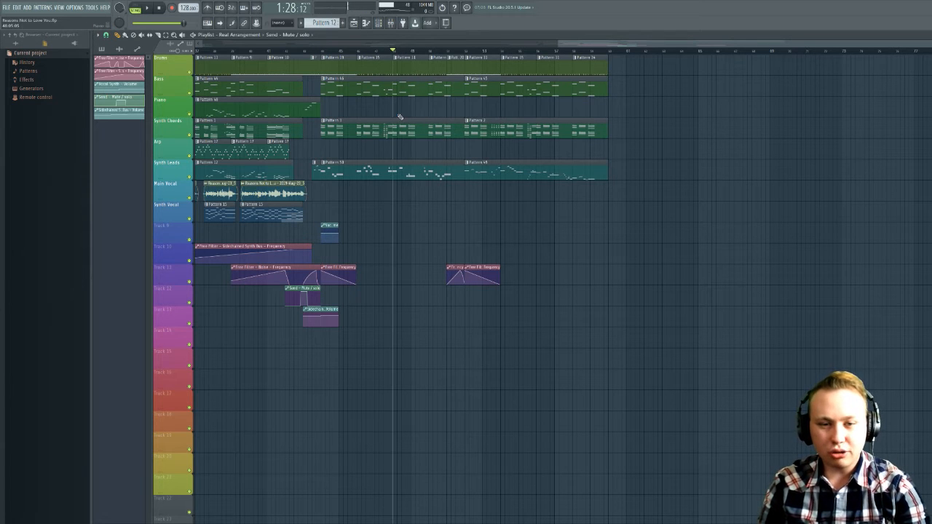
left_click(190, 178)
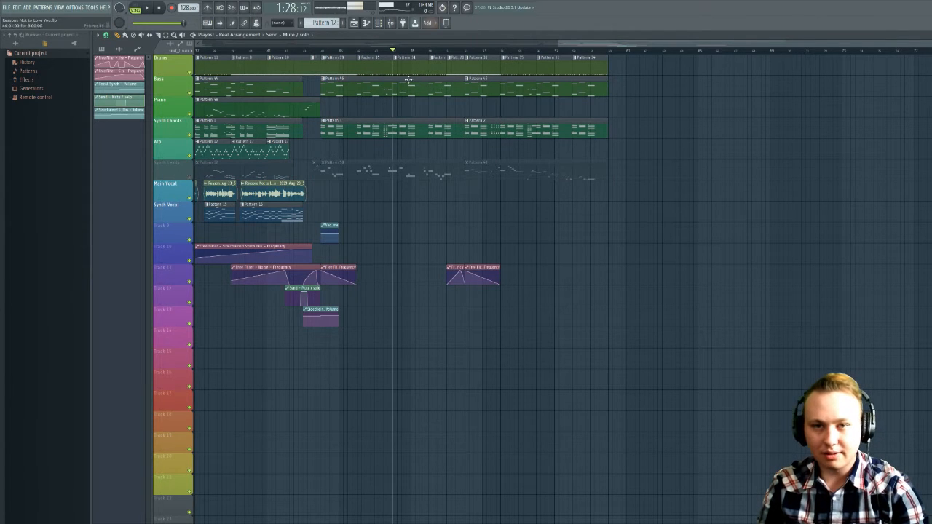
- Open the mixer, move its window higher, and inspect the routing of Main Kick and the Sidechained Synth Bus
left_click(392, 22)
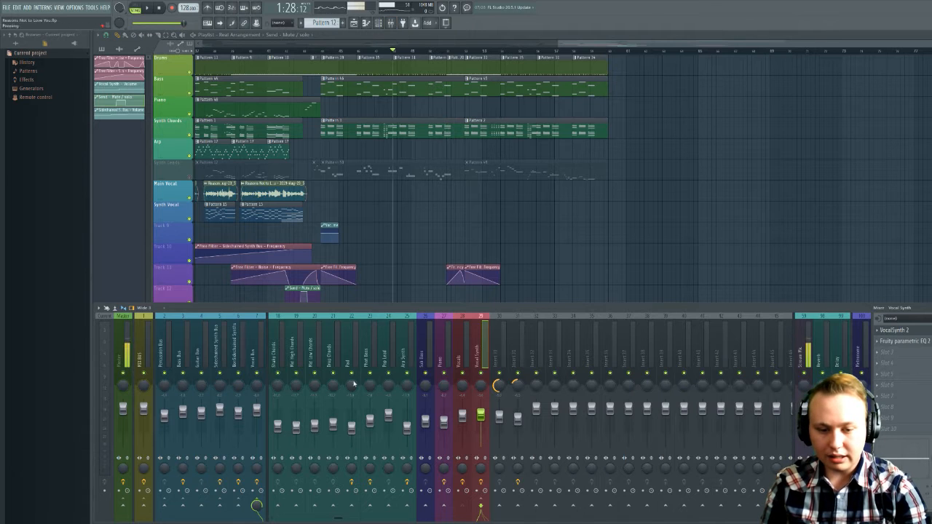
scroll(340, 357, "up", 5)
left_click(288, 359)
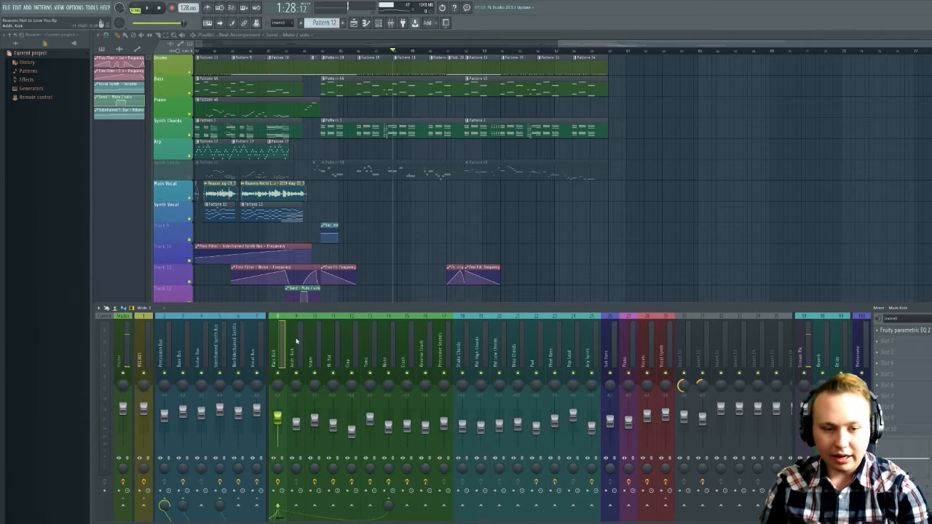
left_click_drag(304, 311, 302, 290)
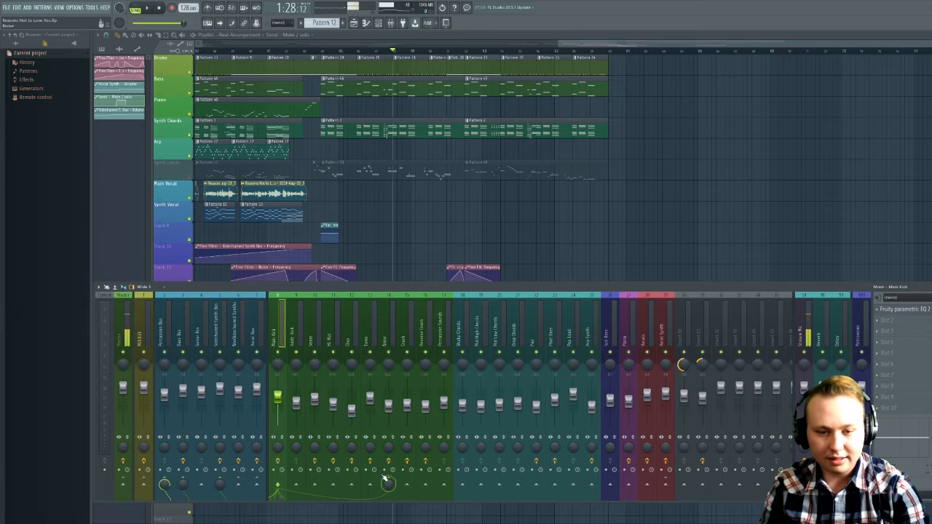
left_click(220, 328)
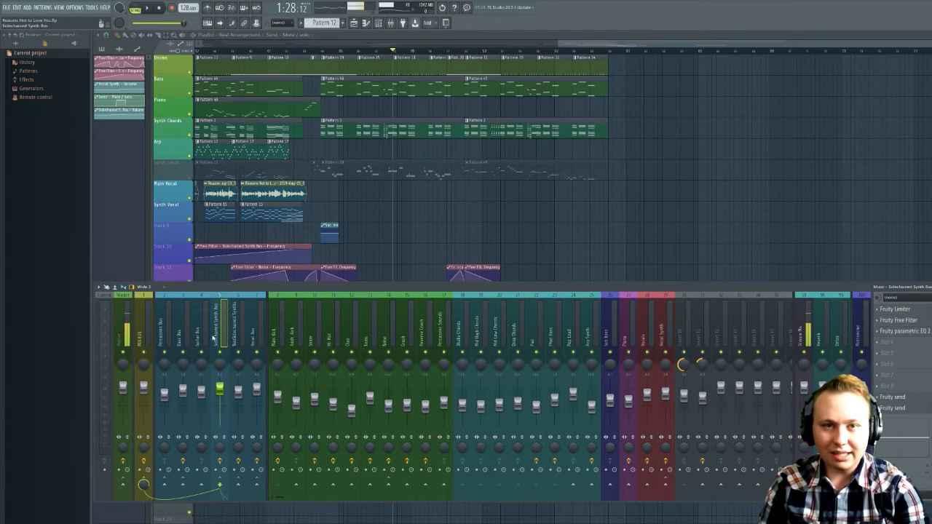
- Inspect the routing of each synth mixer track in turn, from Shaky Chords through Arp Synth
left_click(462, 336)
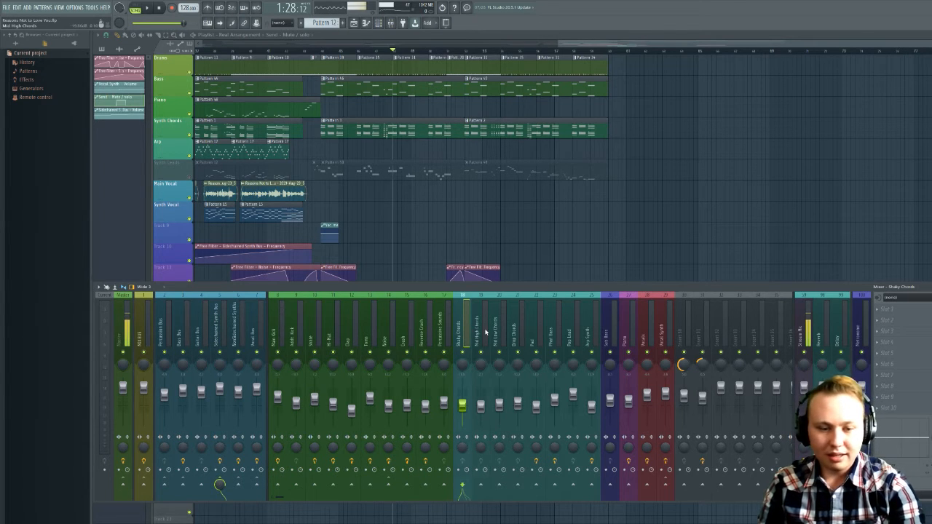
left_click(485, 332)
left_click(499, 331)
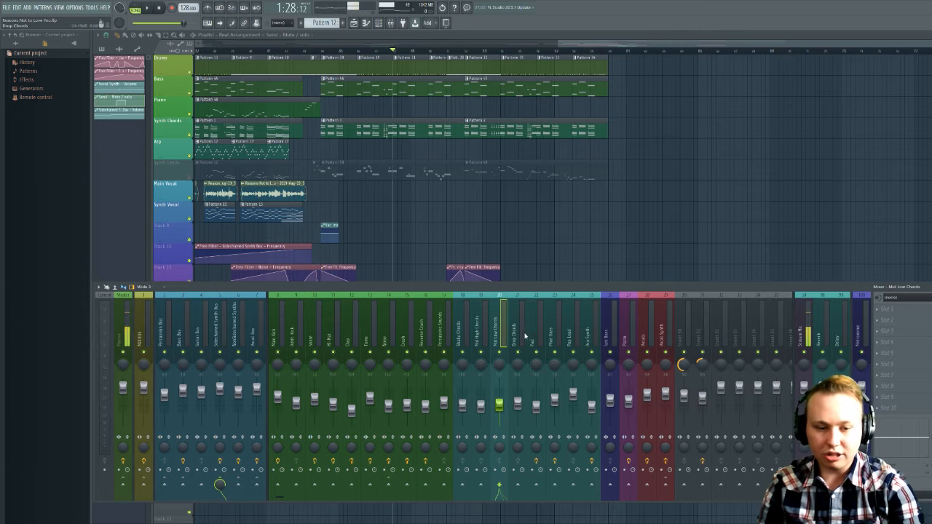
left_click(517, 333)
left_click(538, 337)
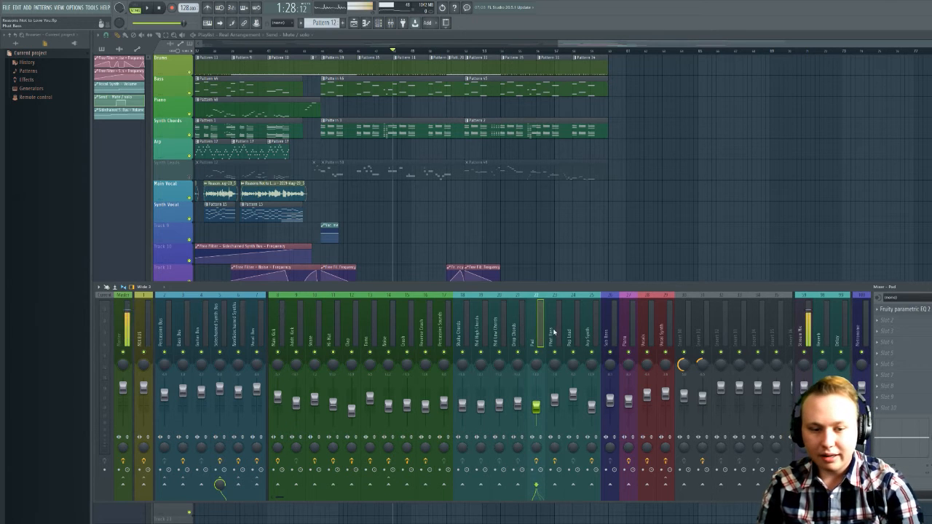
left_click(555, 332)
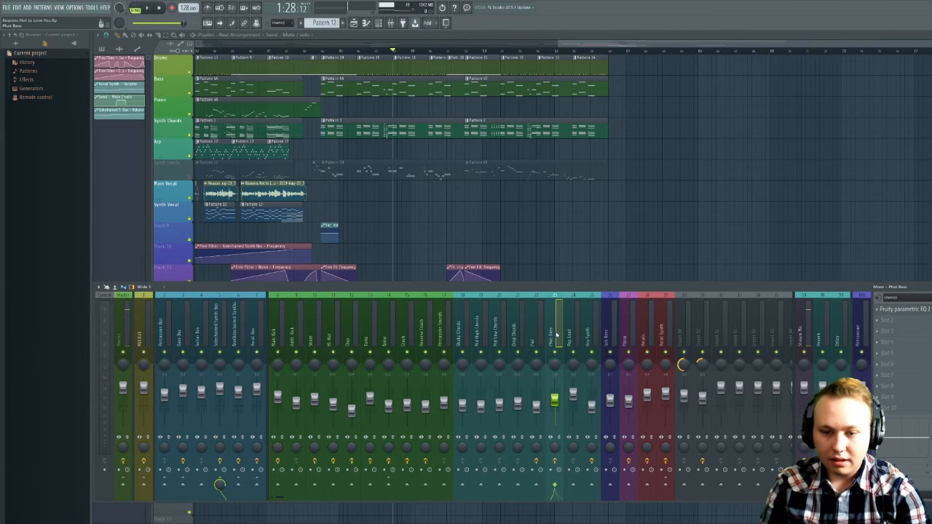
left_click(573, 333)
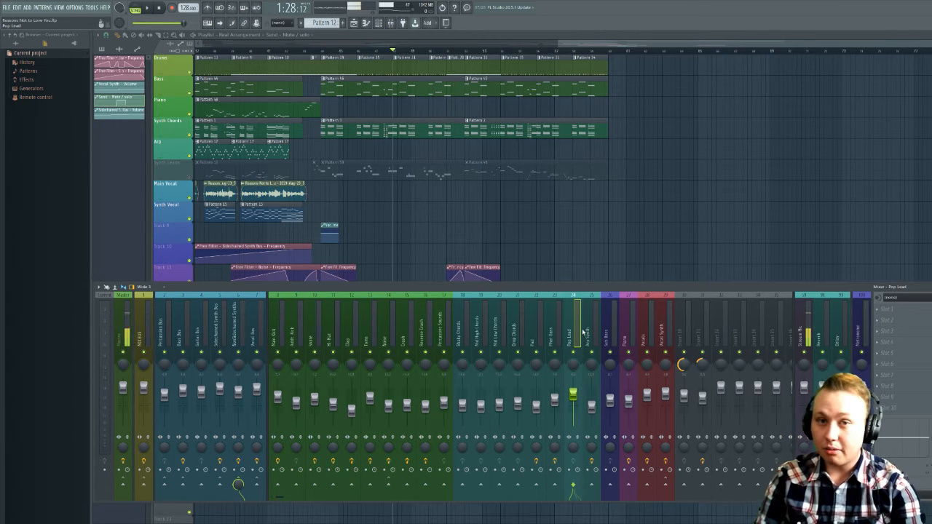
left_click(595, 335)
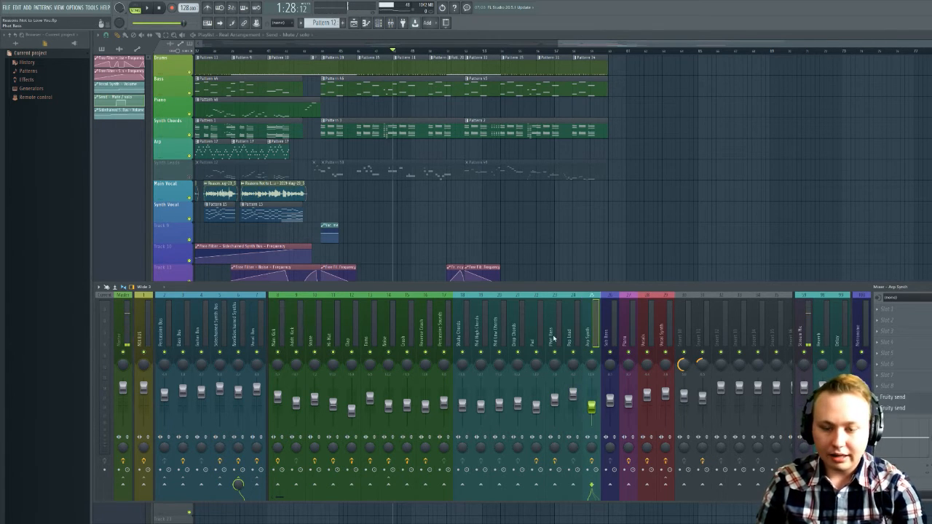
- Compare the routing of the Percussive Sounds, Shaky Chords and Main Kick mixer tracks
left_click(448, 332)
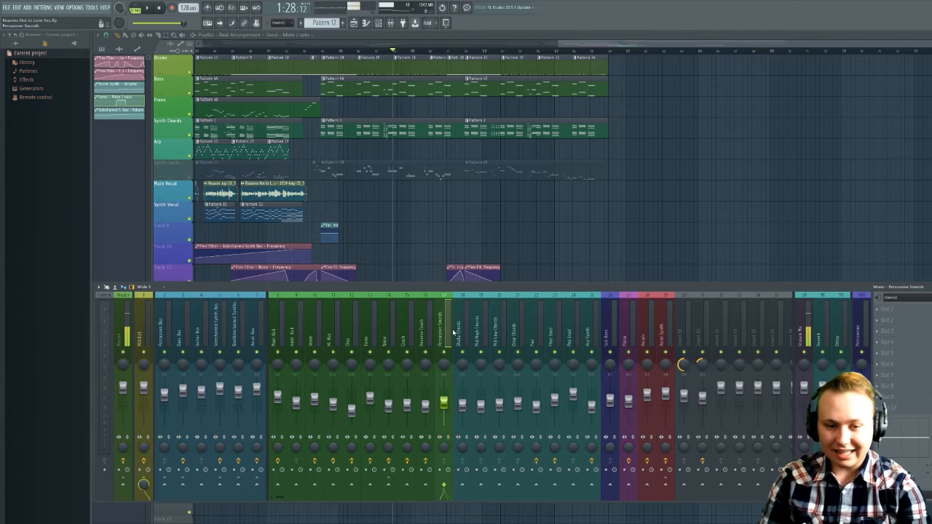
left_click(467, 332)
left_click(283, 328)
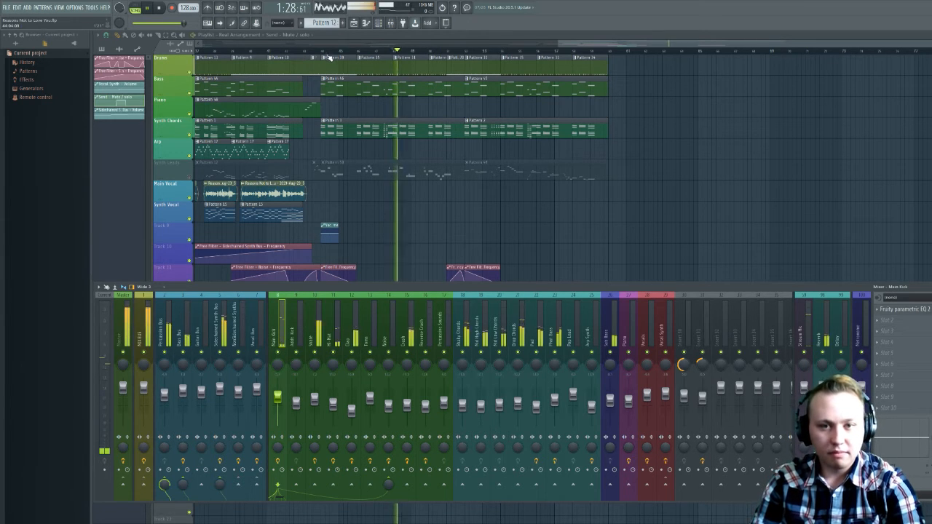
- Play the drop from bar 48 while muting mixer tracks down to the kicks and Shaky Chords, and unmute them all again
key("space")
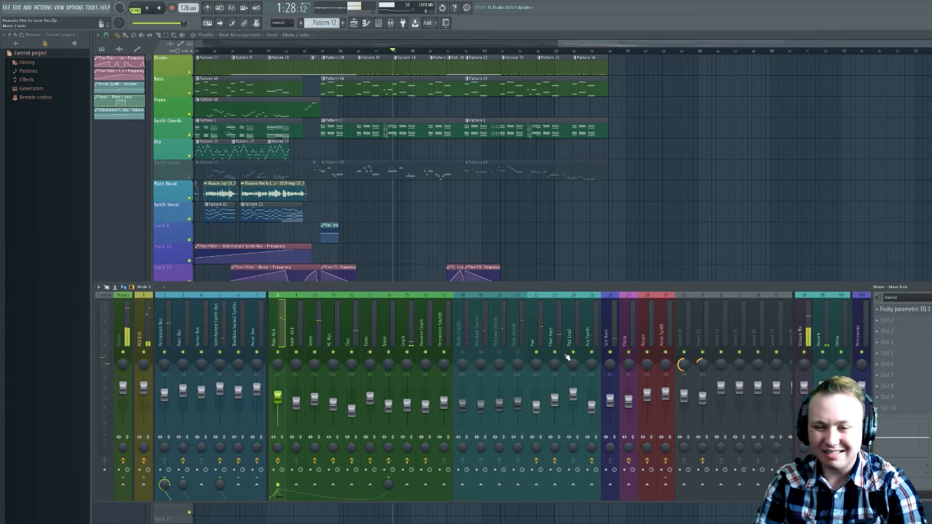
key("space")
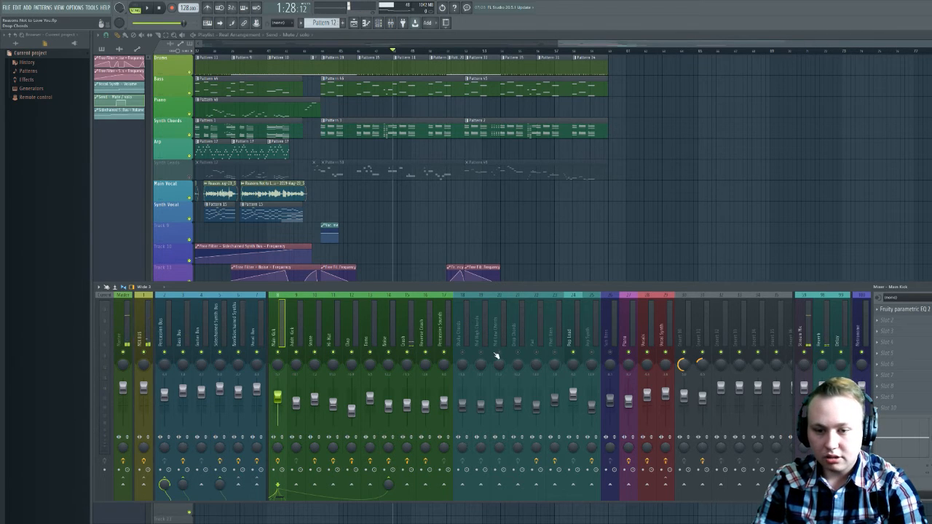
key("space")
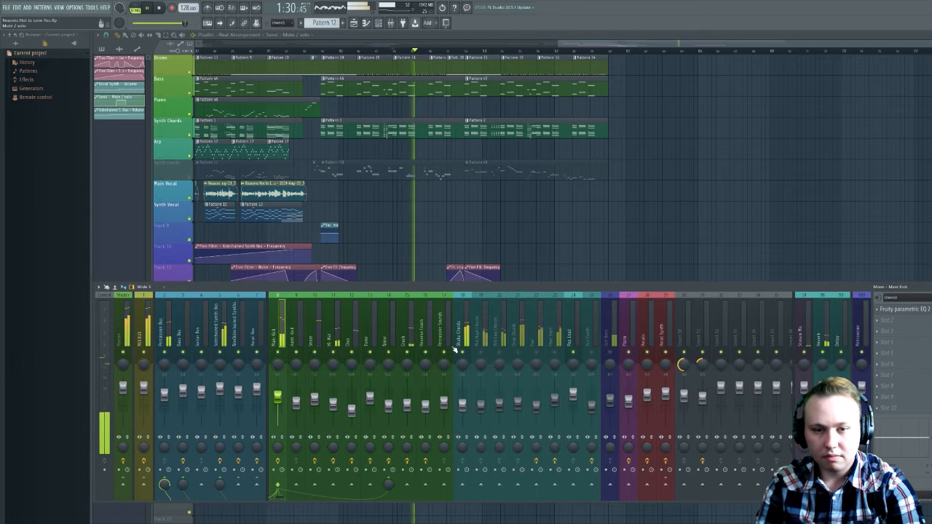
key("space")
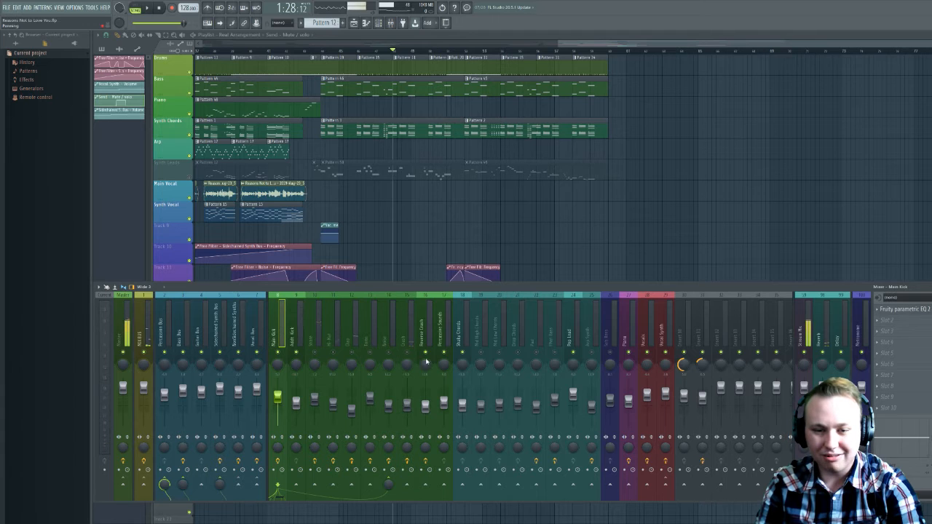
key("space")
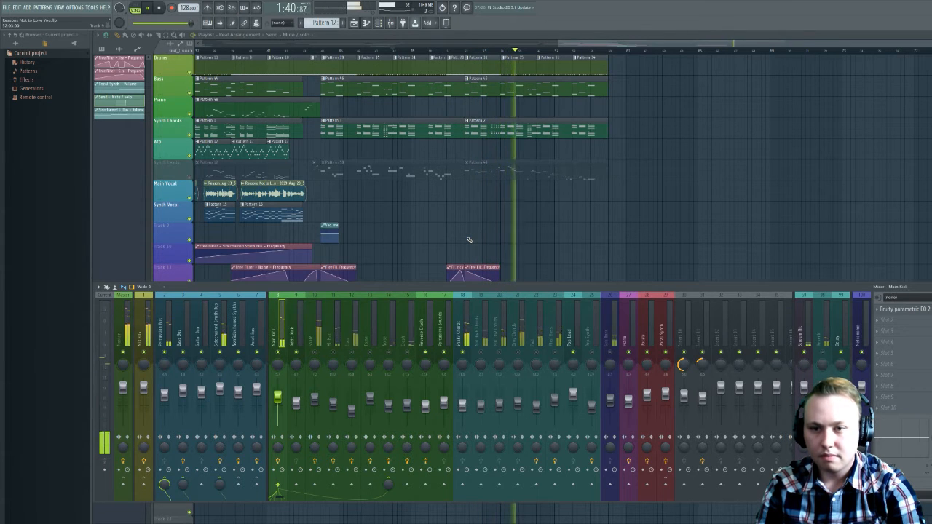
key("space")
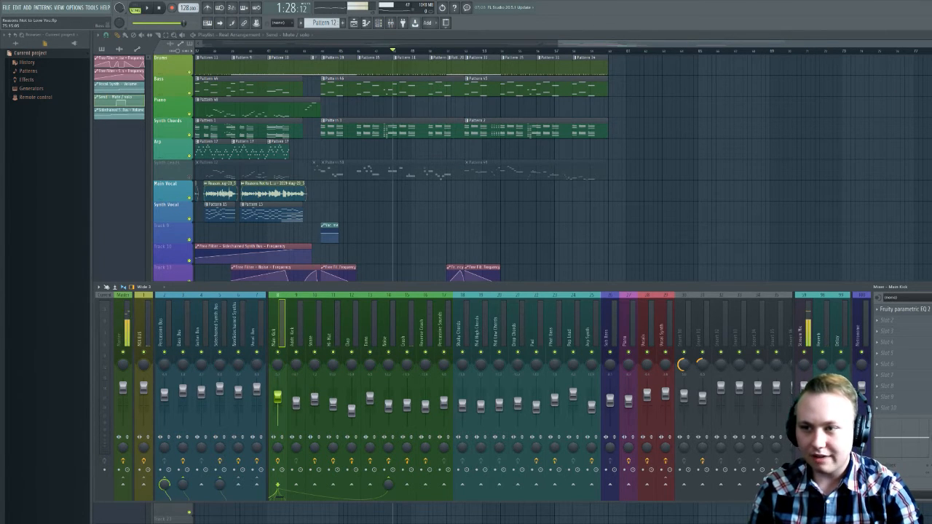
- Add Kick hits on steps 1, 5, 9, 11, 13 and 15 of empty Pattern 84, with the Channel rack narrowed to 16 steps
key("F5")
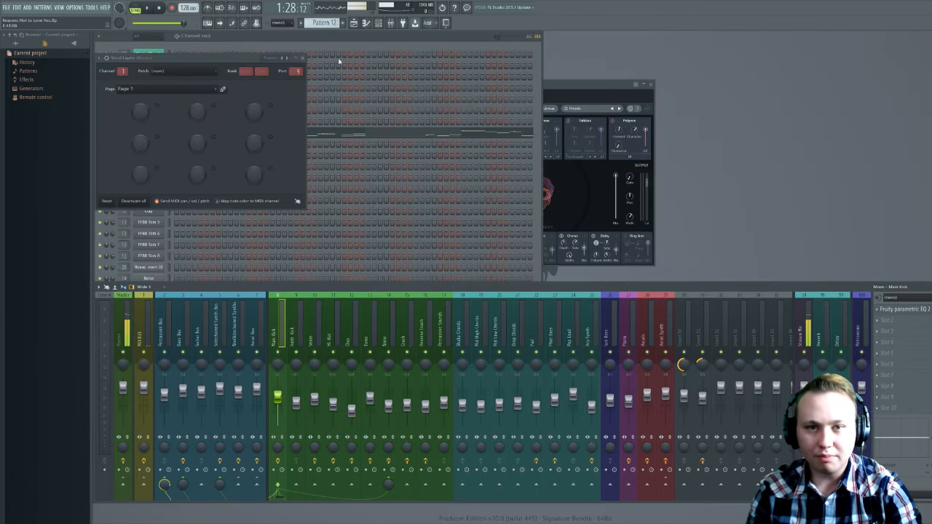
key("F6")
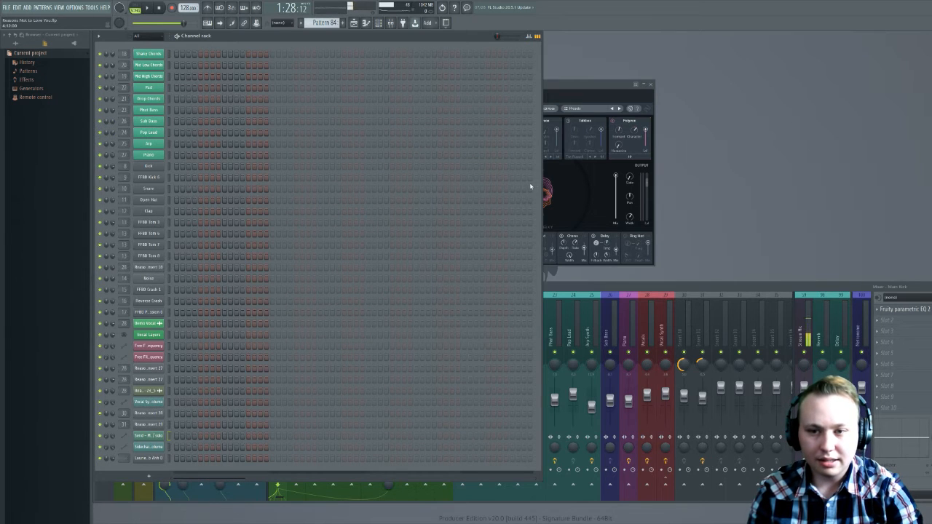
left_click_drag(541, 184, 279, 184)
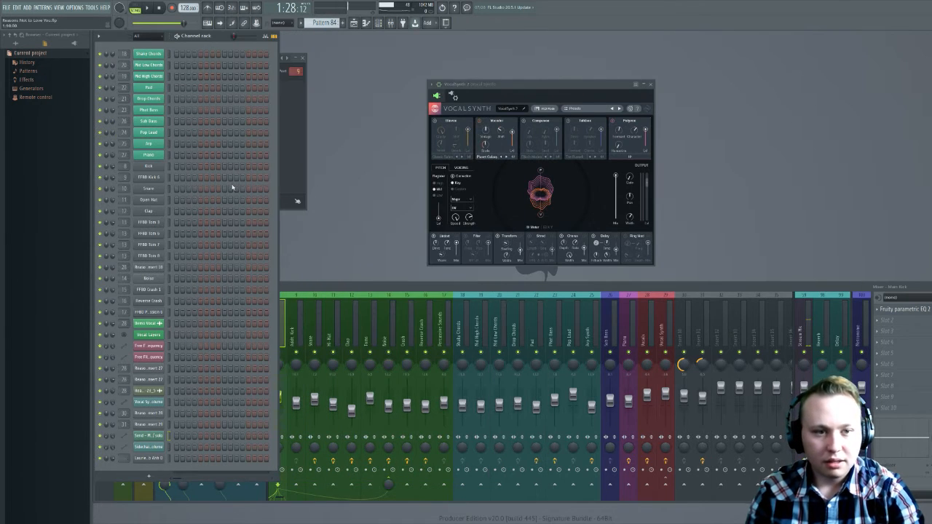
left_click(176, 167)
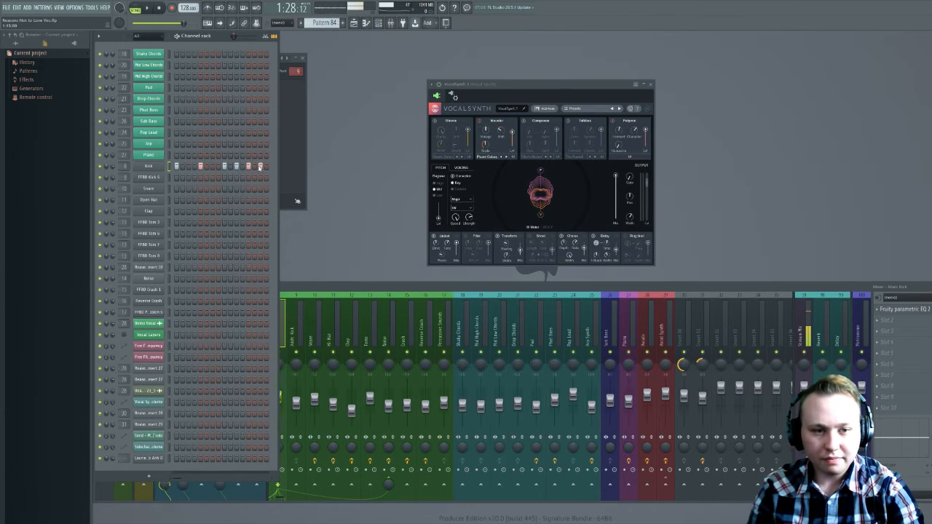
- Open the Drop Chords channel and play its notes live twice over the looping kick of Pattern 84 in pattern mode
left_click(162, 99)
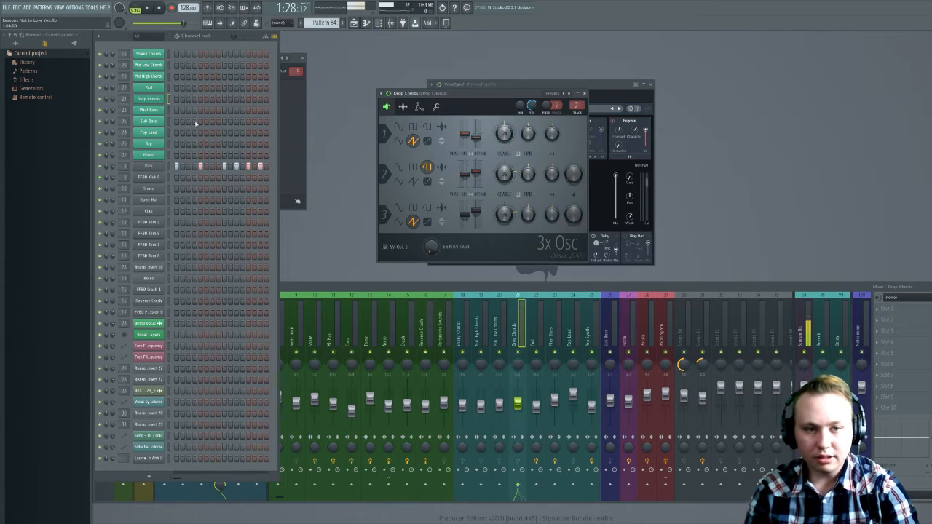
left_click(139, 9)
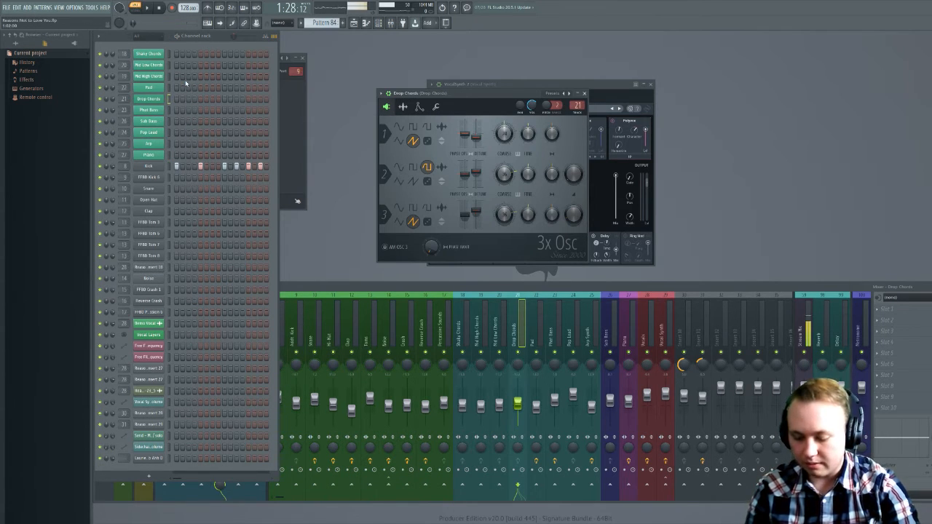
key("space")
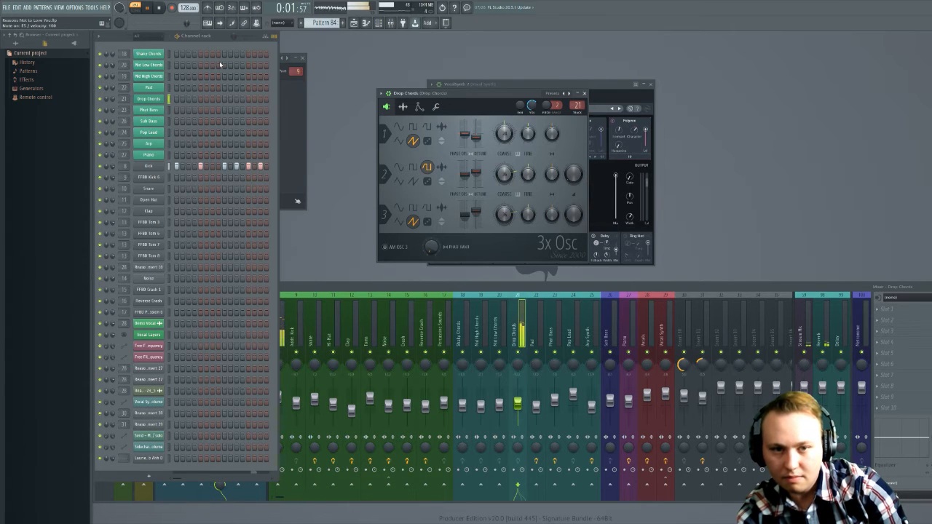
key("space")
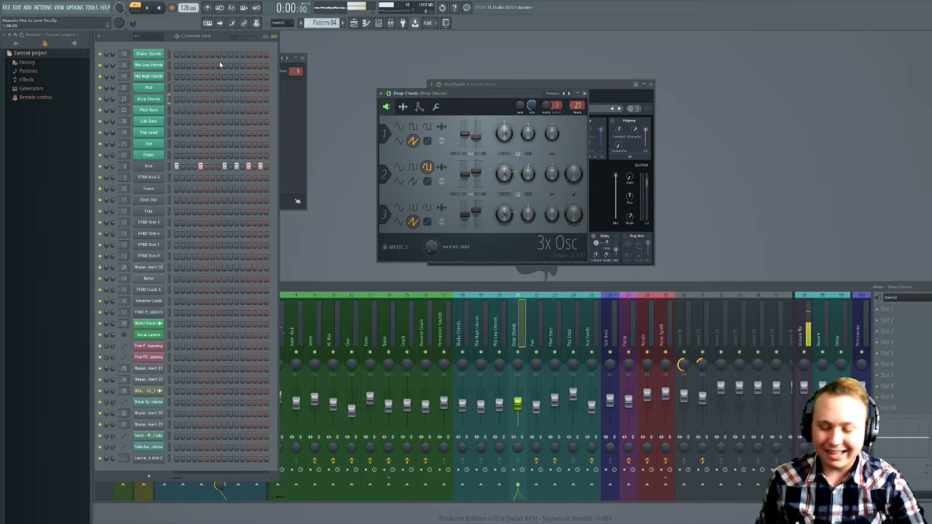
key("space")
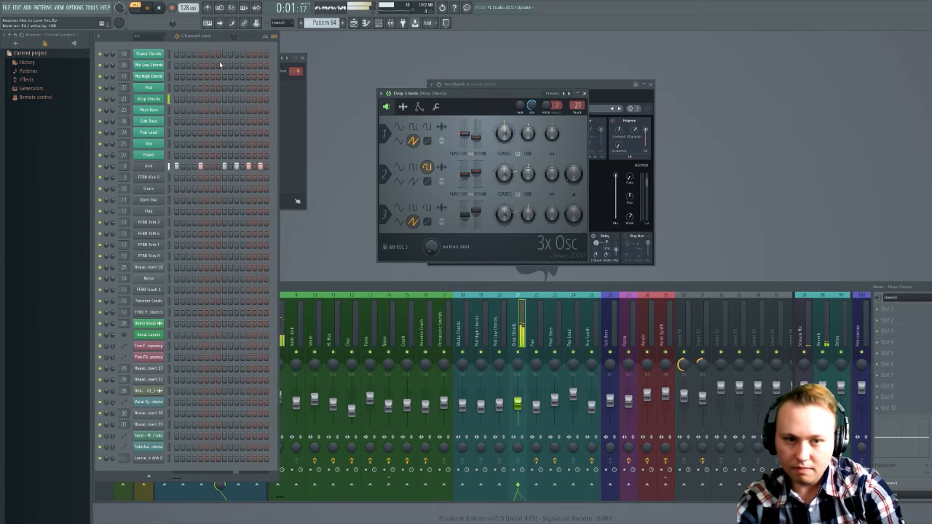
key("space")
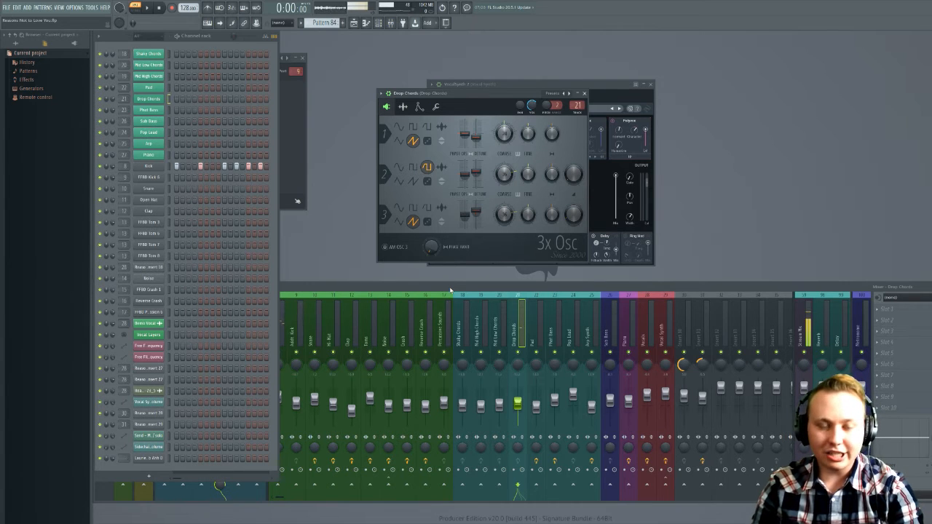
- Return to the Playlist in song mode with the song position at bar 44
left_click(435, 314)
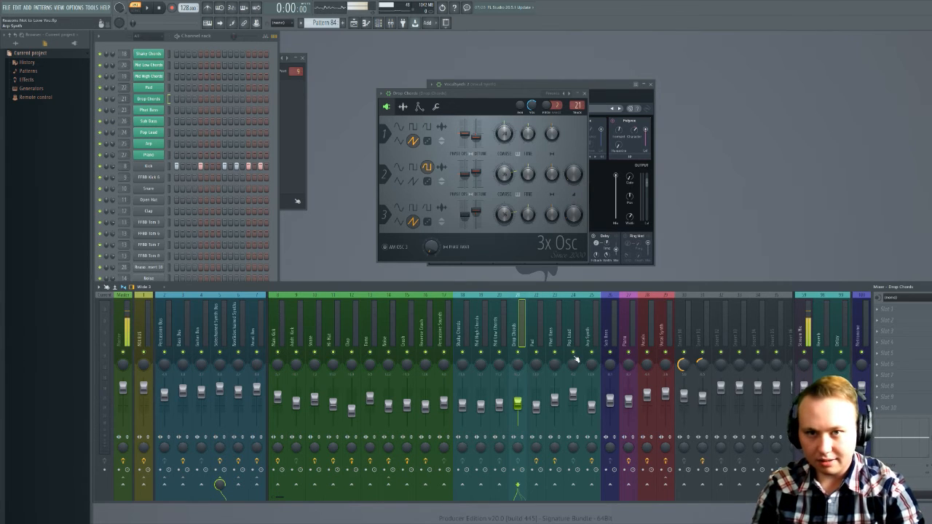
left_click(354, 22)
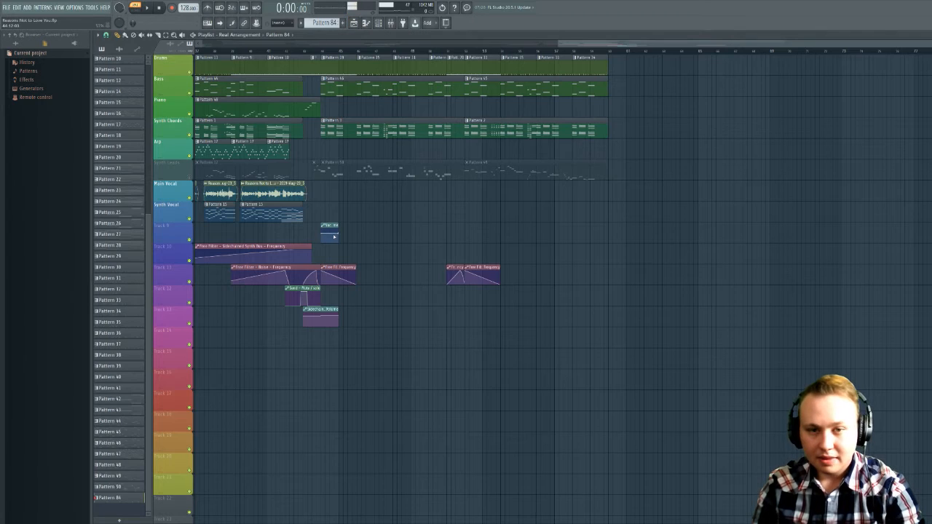
left_click_drag(338, 51, 322, 52)
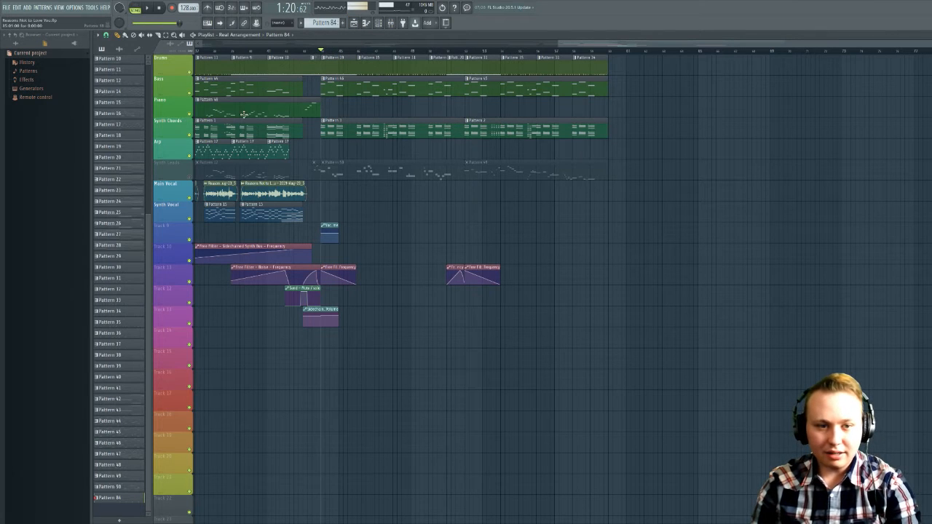
- Unmute the Synth Leads playlist track and play the drop from bar 44 with the leads included
left_click(191, 177)
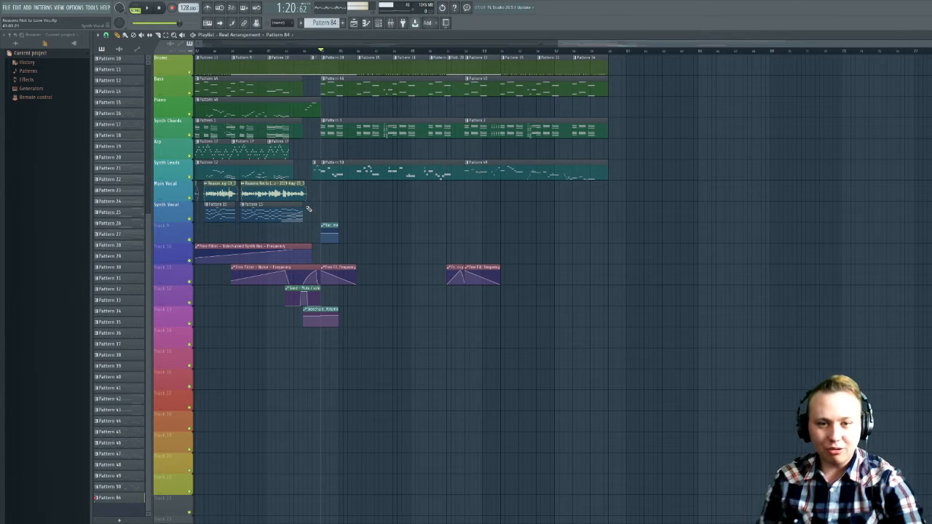
key("space")
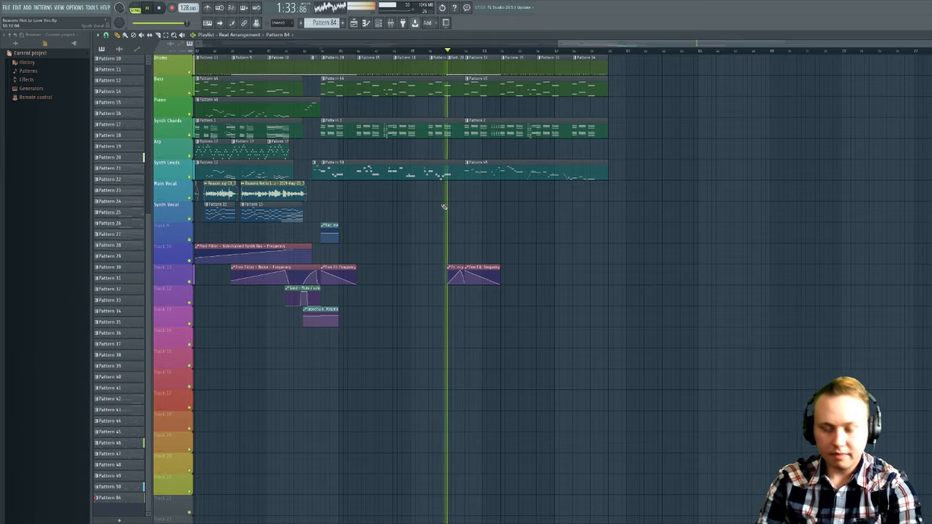
key("space")
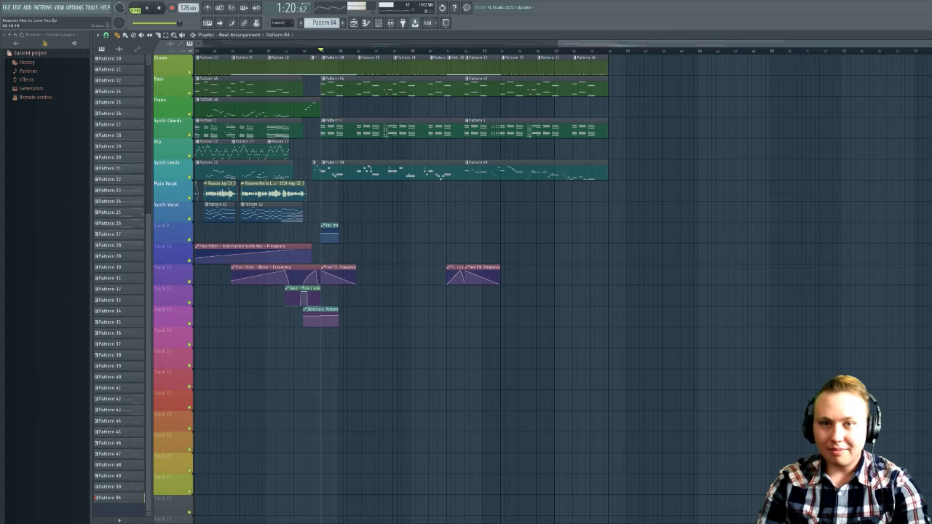
- Move the mixer's upper edge lower so more playlist tracks stay uncovered, and hide the mixer again
left_click(391, 23)
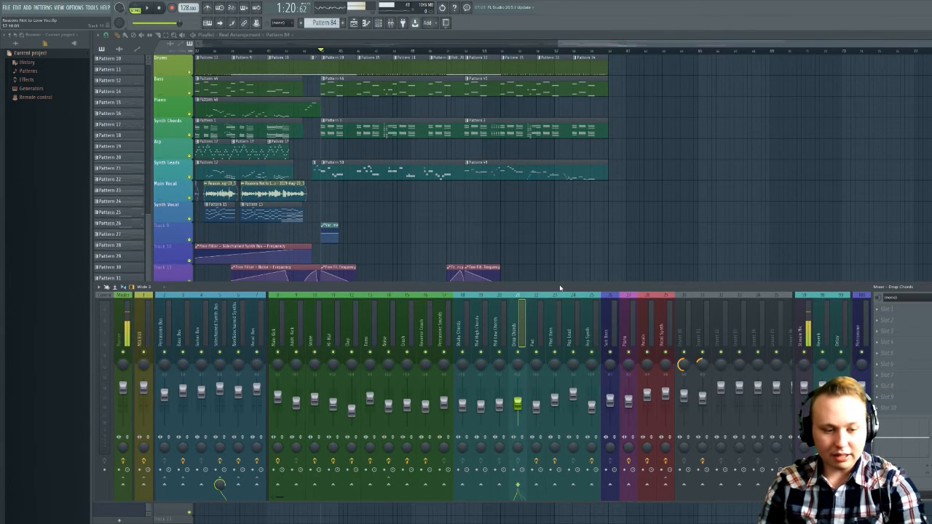
left_click_drag(561, 288, 558, 309)
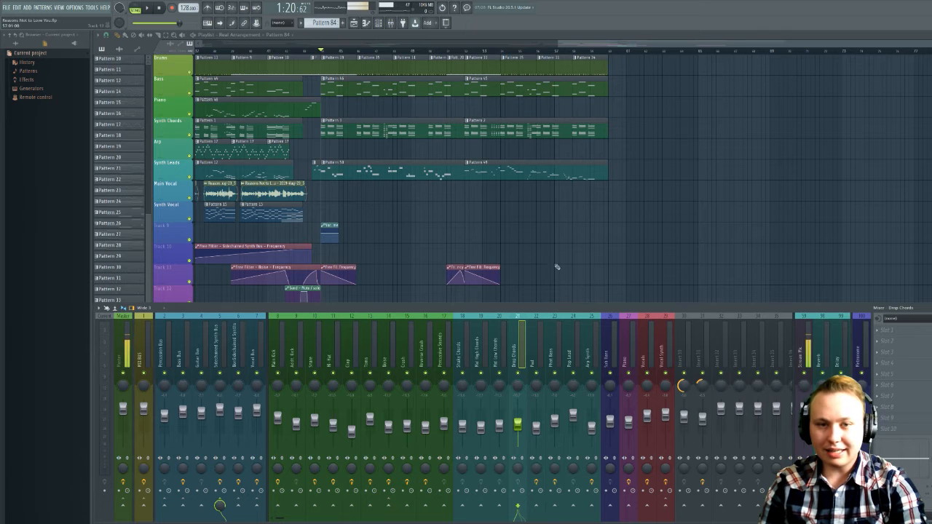
key("F9")
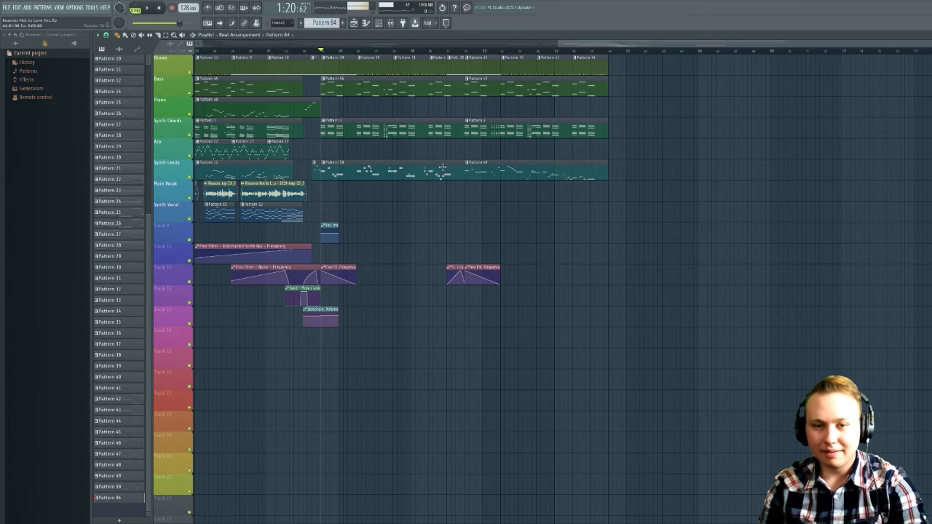
- Play the drop from its start, and play its second half from 1:35:62
key("space")
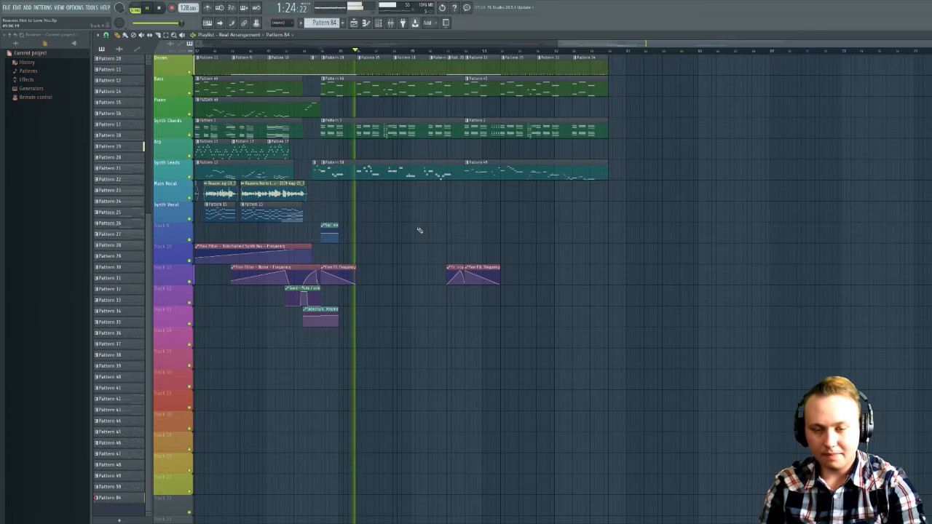
key("space")
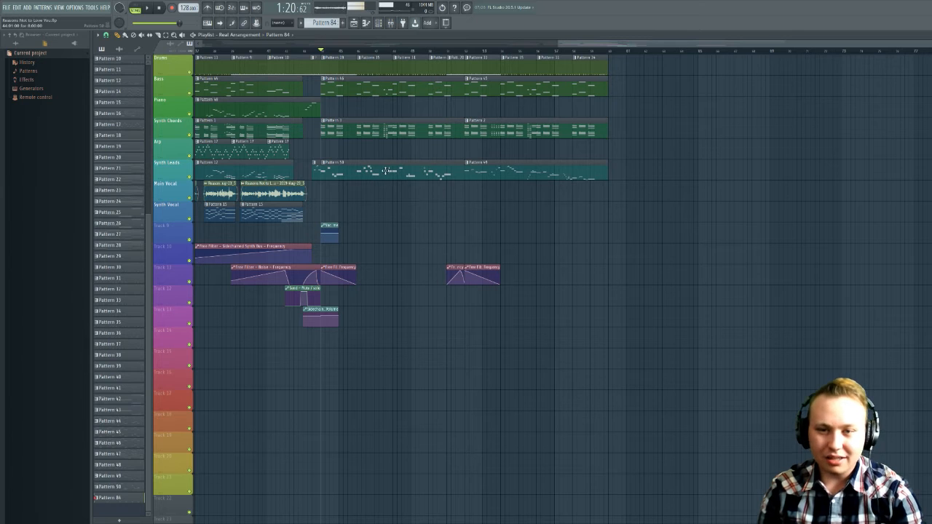
left_click(466, 51)
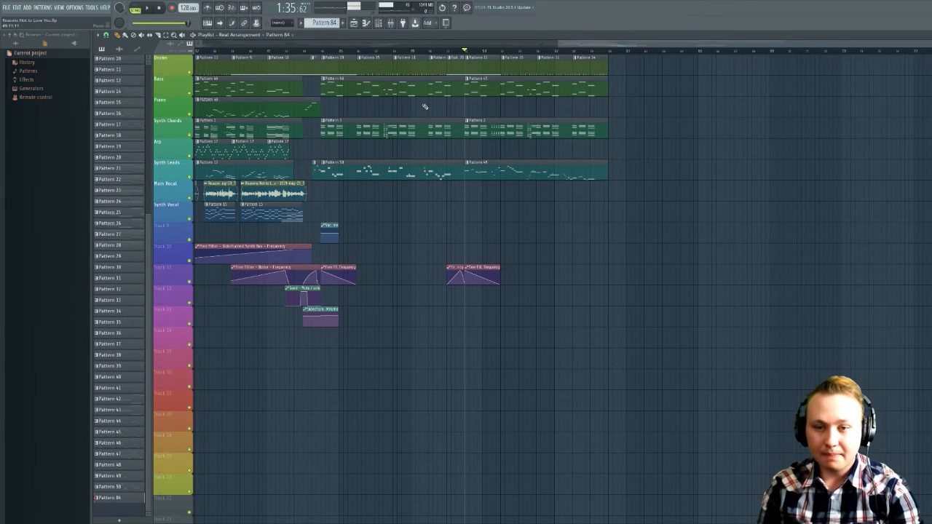
key("space")
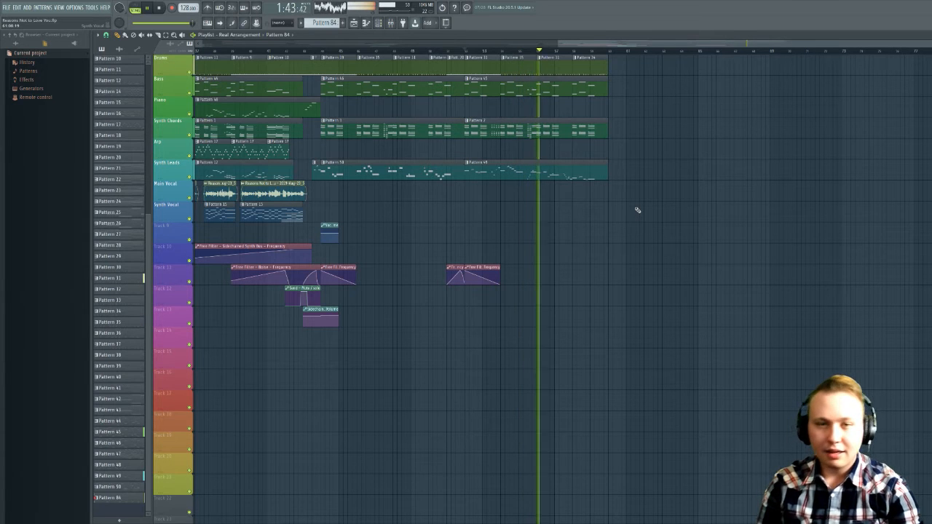
key("space")
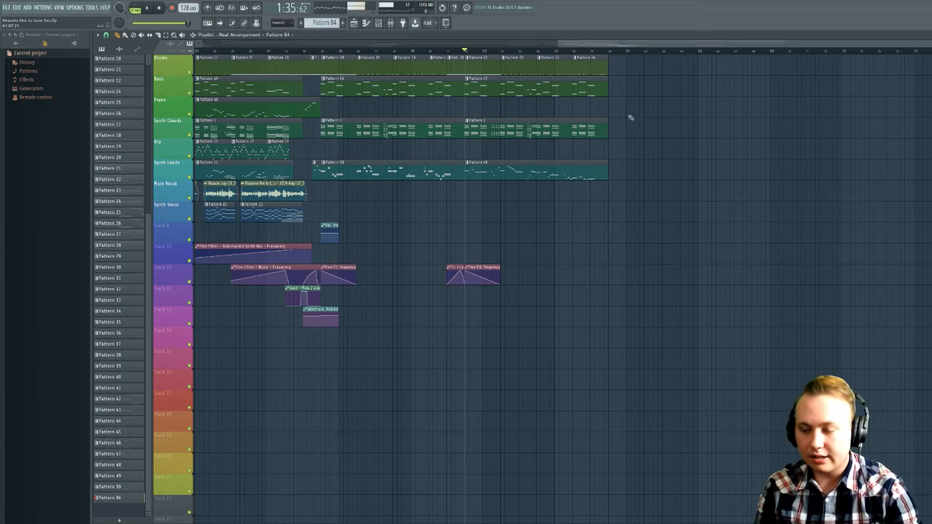
- Look over the sections around the drop in the Playlist and set the song position in the build-up at 1:11:25
scroll(571, 219, "left", 3)
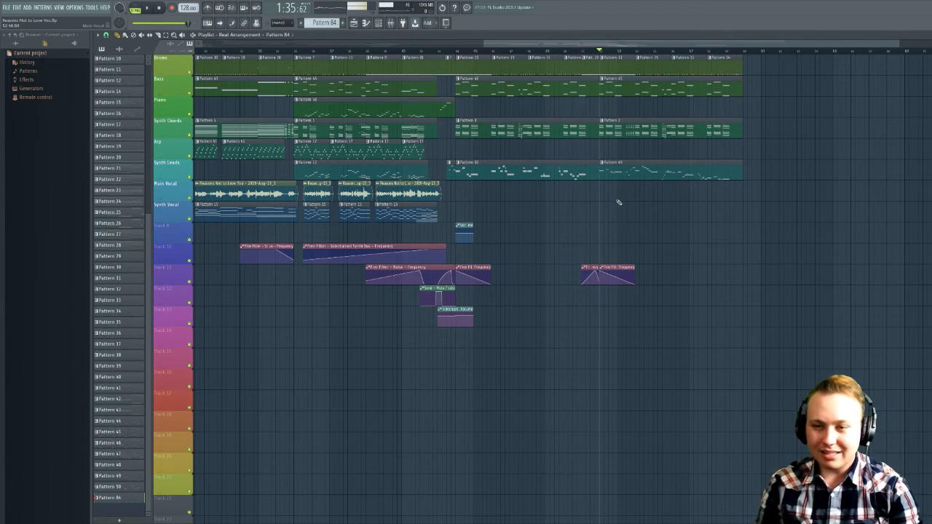
scroll(620, 203, "left", 2)
scroll(652, 199, "right", 2)
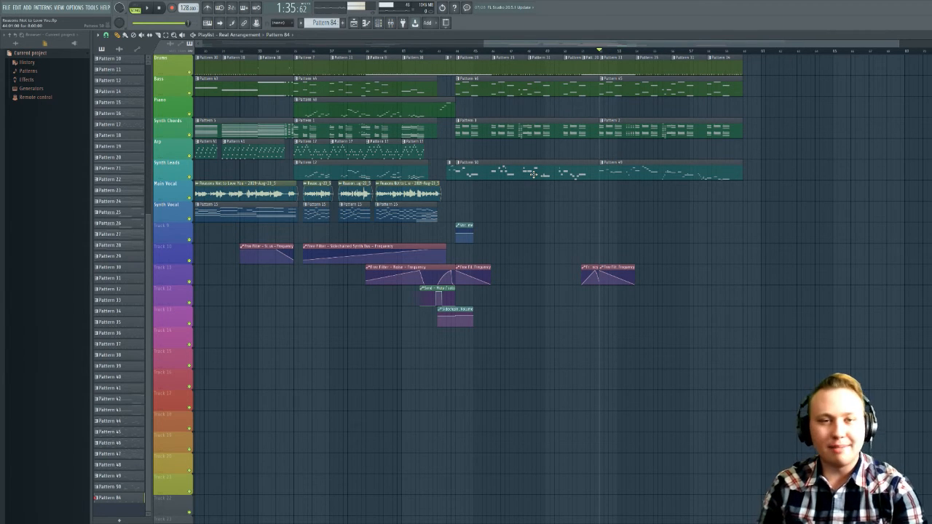
scroll(631, 192, "left", 3)
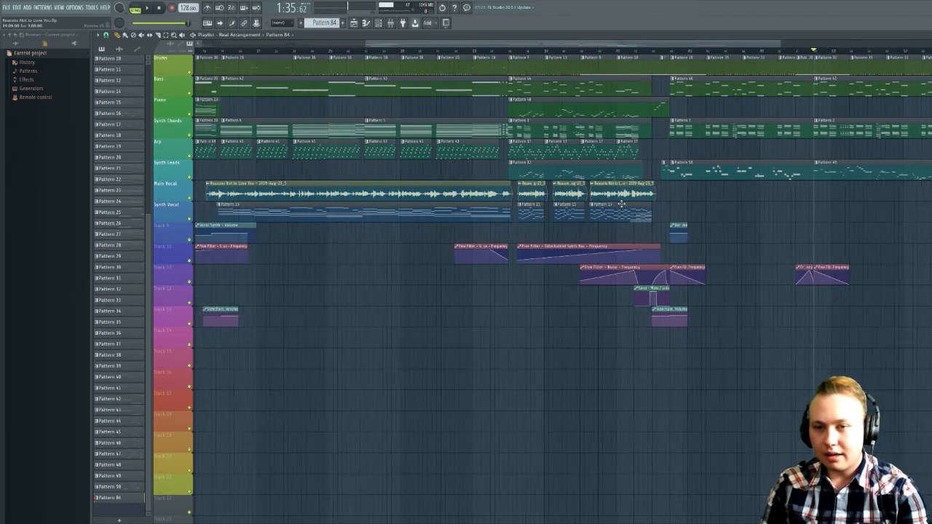
scroll(622, 204, "right", 10)
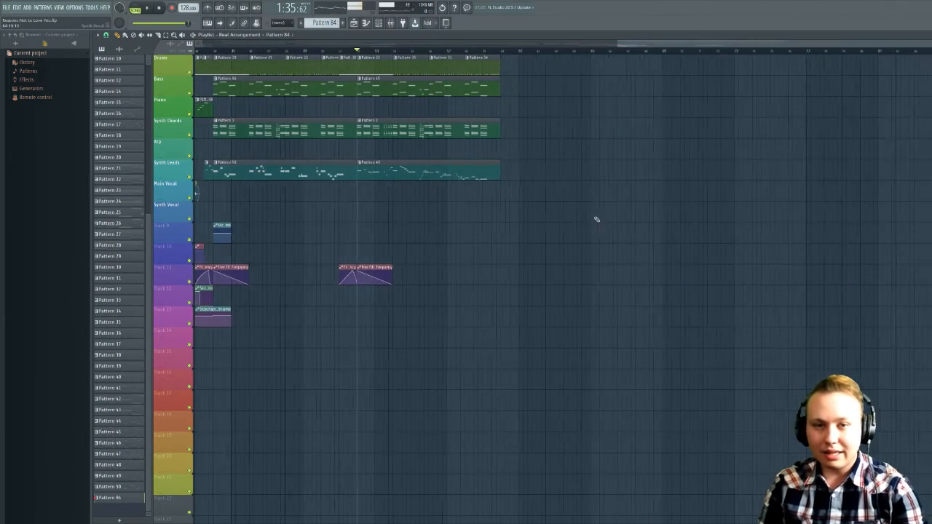
scroll(455, 69, "left", 3)
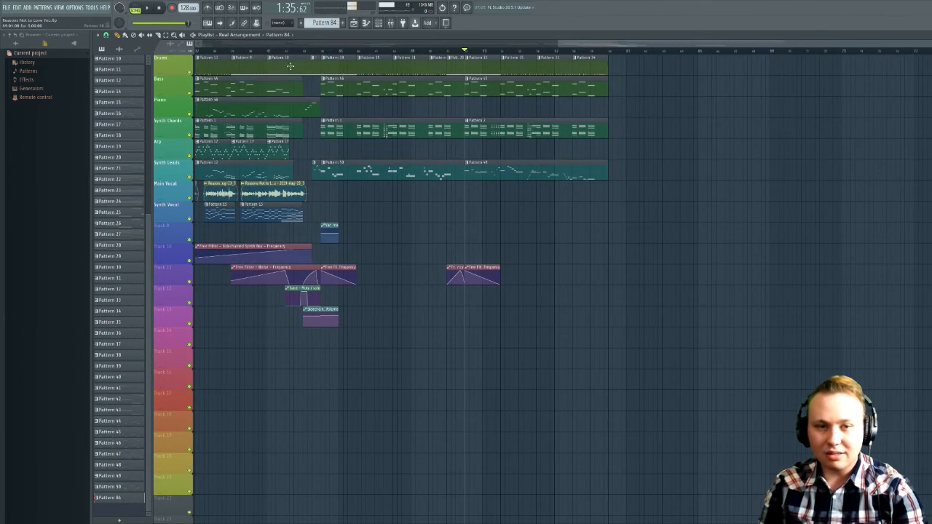
left_click(231, 52)
- Mute both synth buses and the Piano in the mixer, and select the Noise and Vocal Bus tracks
left_click(391, 22)
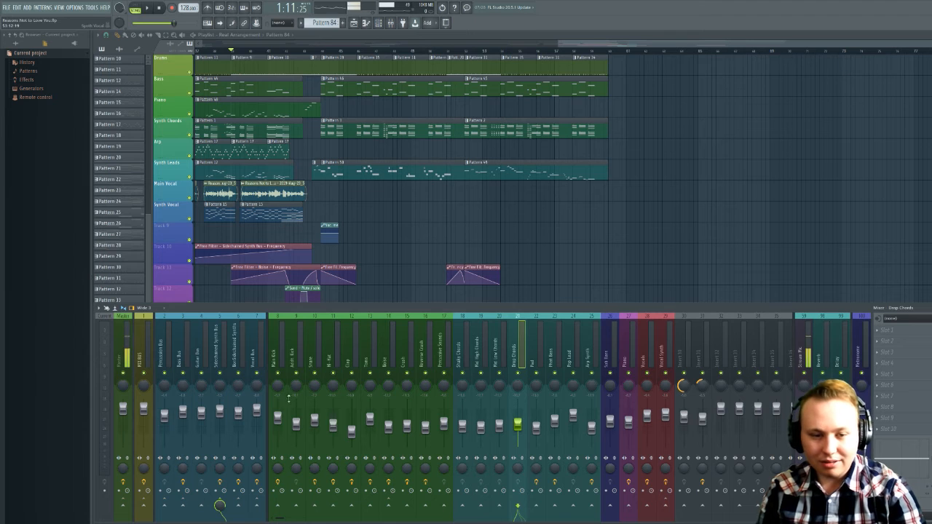
left_click(220, 374)
left_click(239, 374)
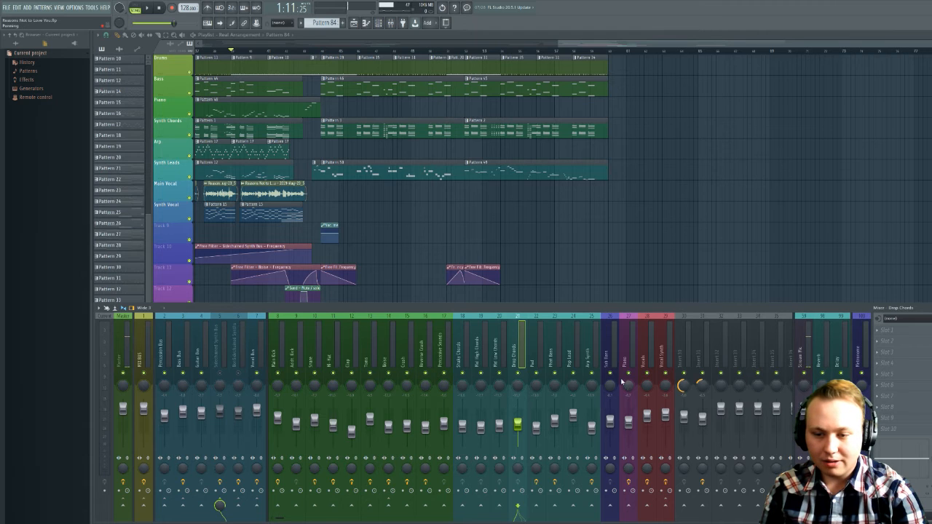
left_click(628, 374)
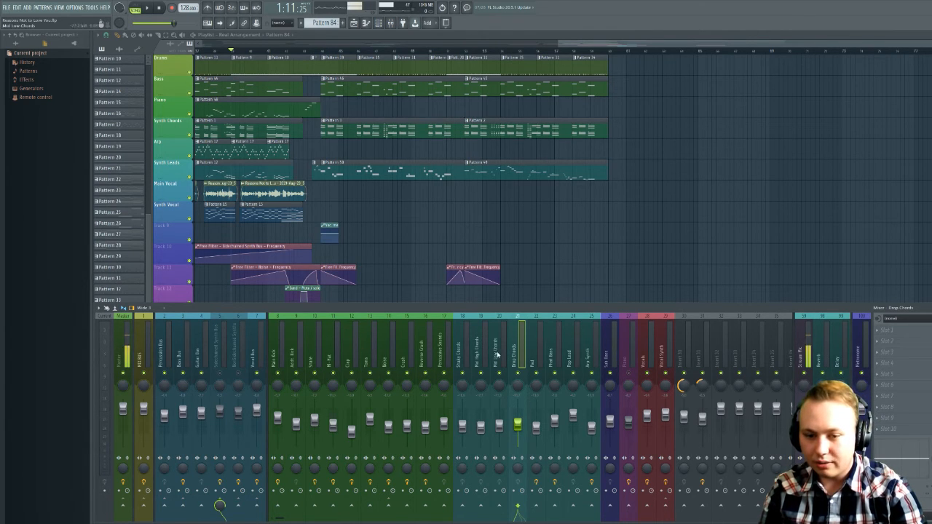
left_click(386, 354)
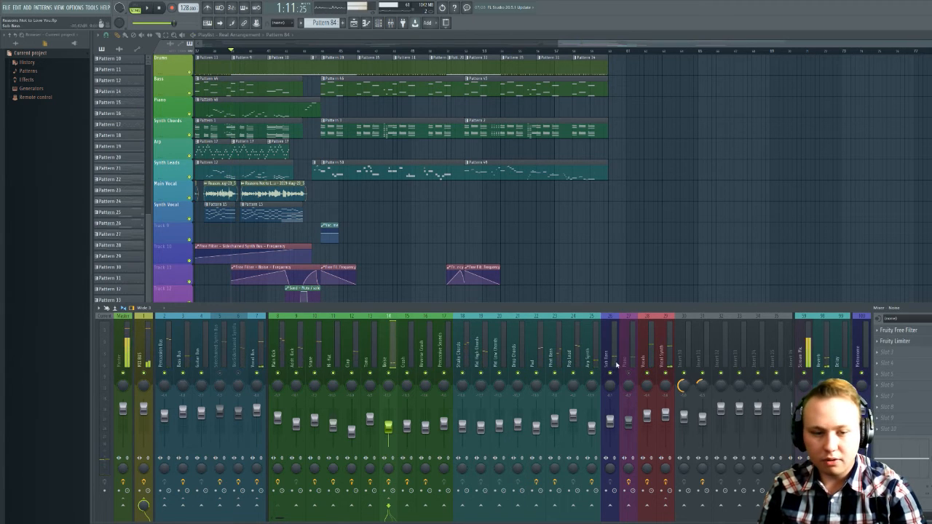
left_click(257, 353)
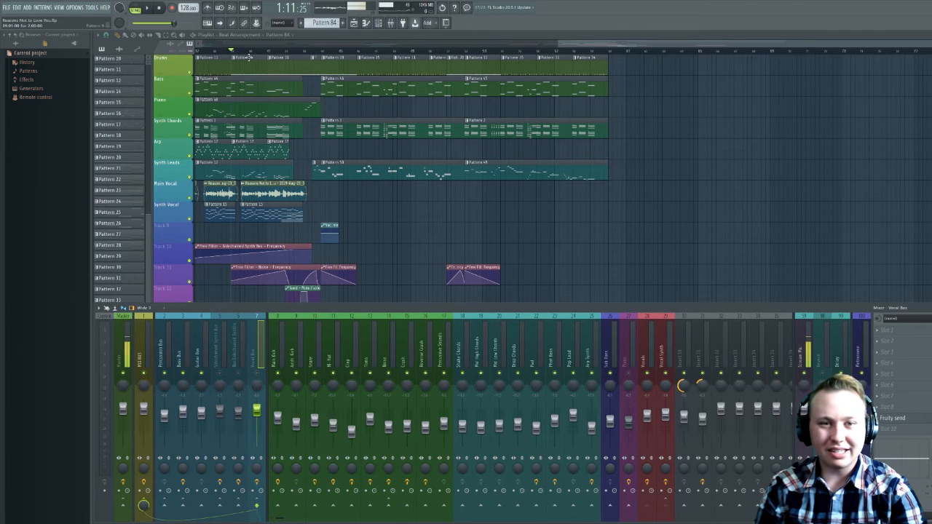
- Play the build-up into the drop with the mixer hidden, and move the song position to 1:15:00
key("space")
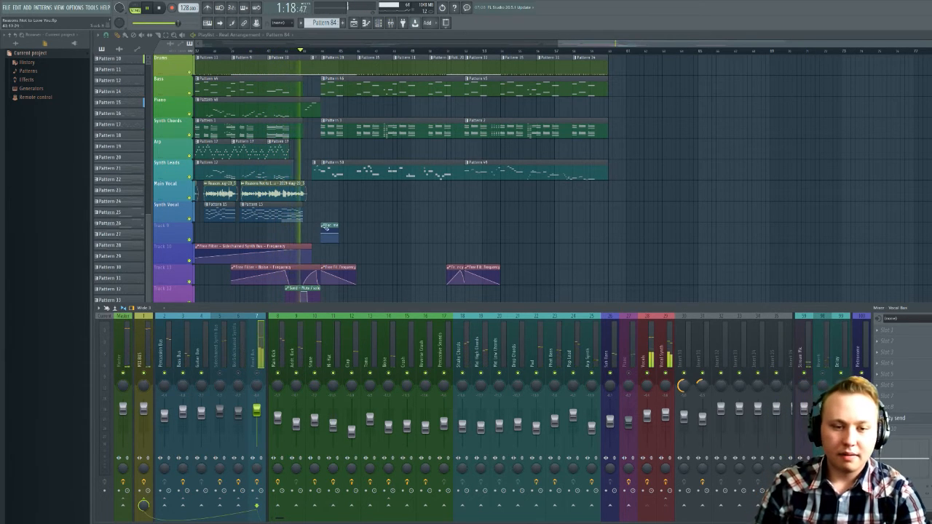
key("F9")
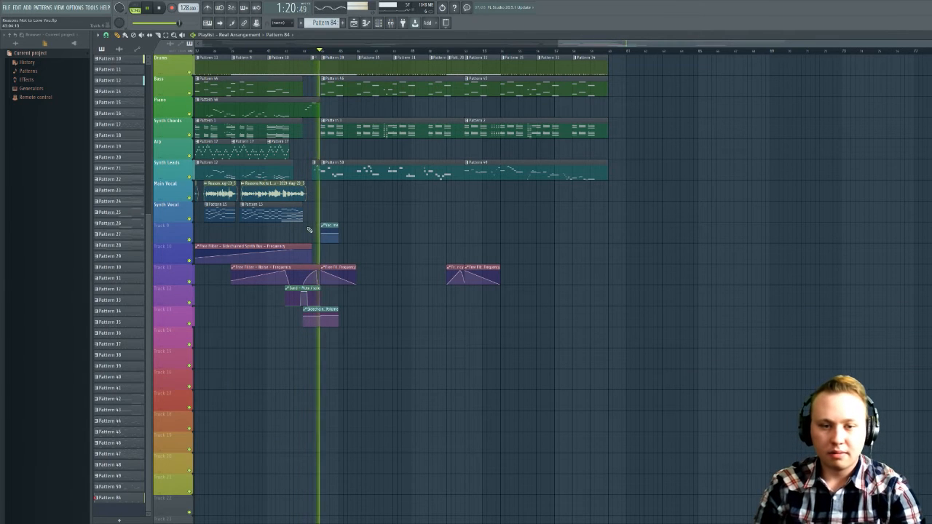
key("space")
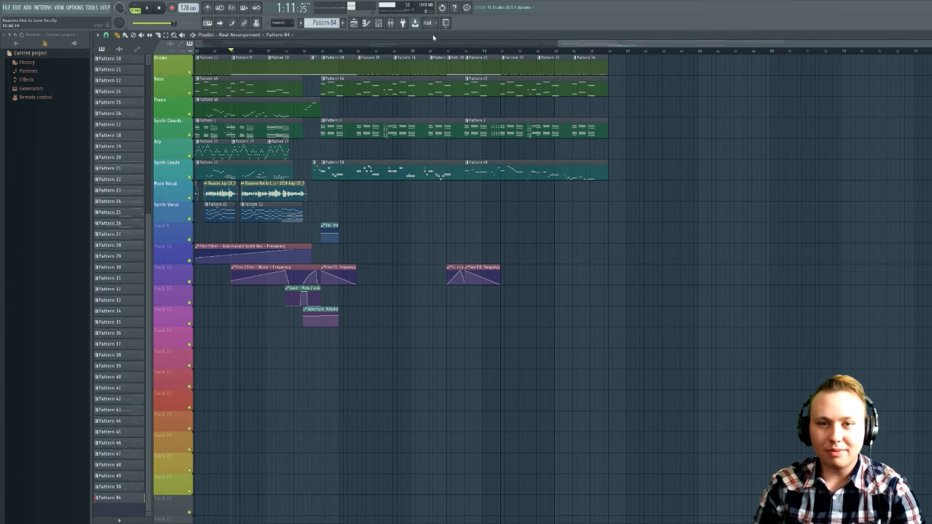
left_click(390, 23)
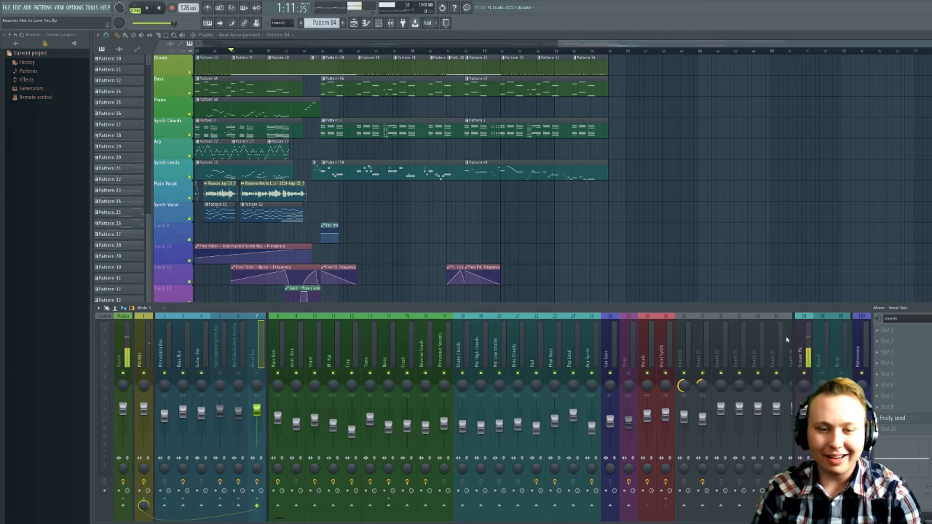
key("F9")
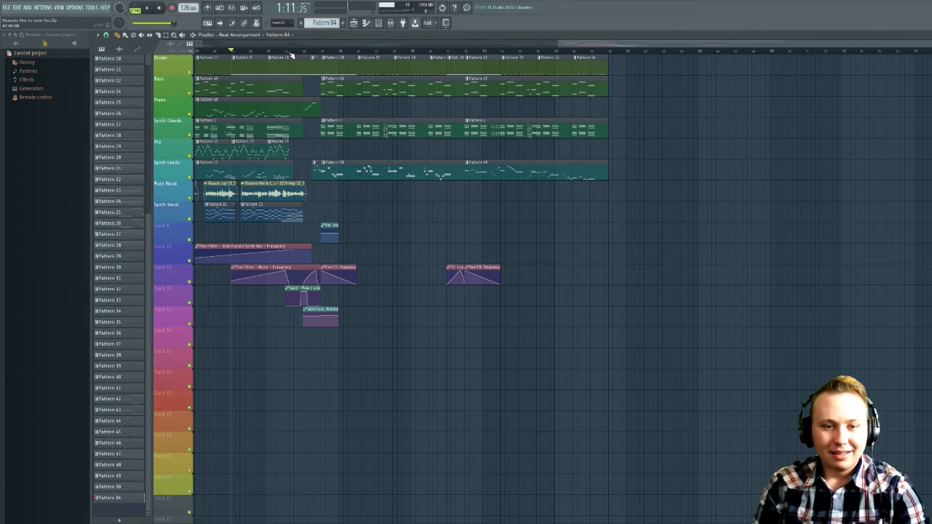
left_click_drag(290, 52, 269, 52)
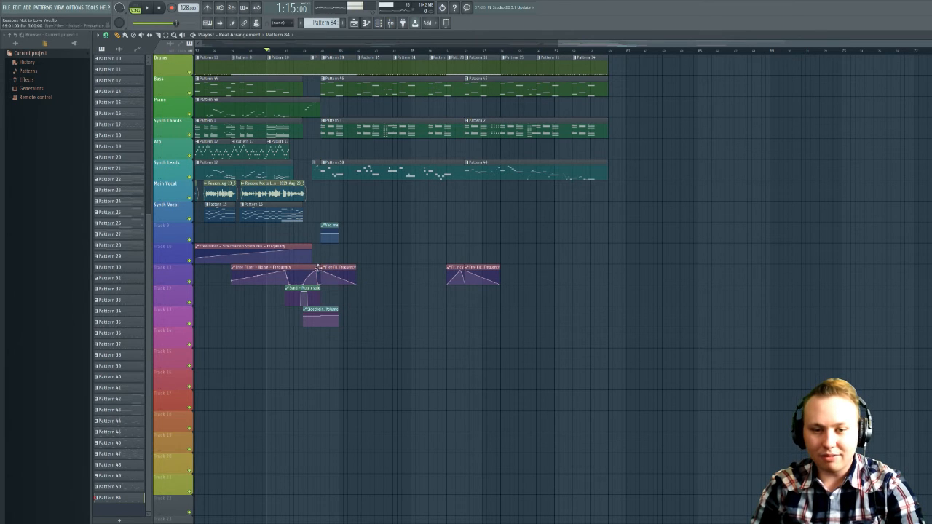
- Open the Fruity Free Filter on the Noise mixer track and place its window over the middle of the playlist
left_click(390, 23)
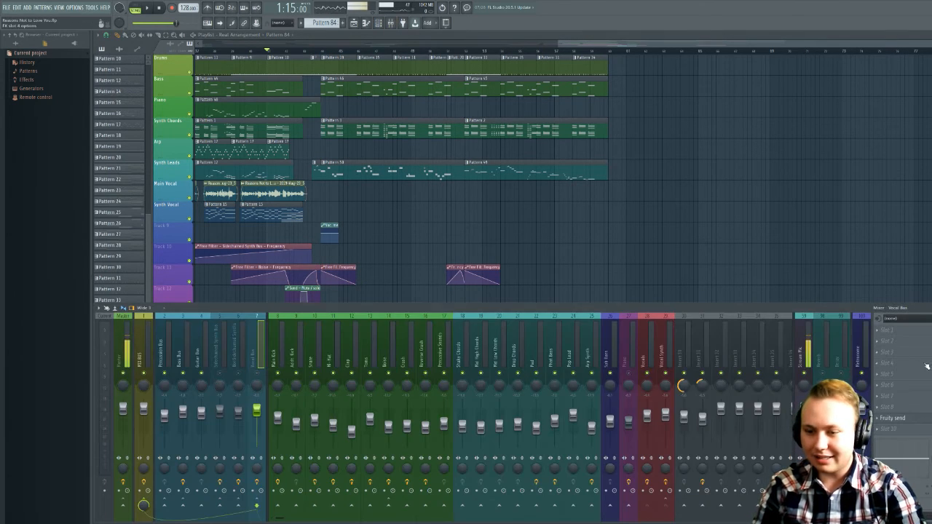
left_click(393, 344)
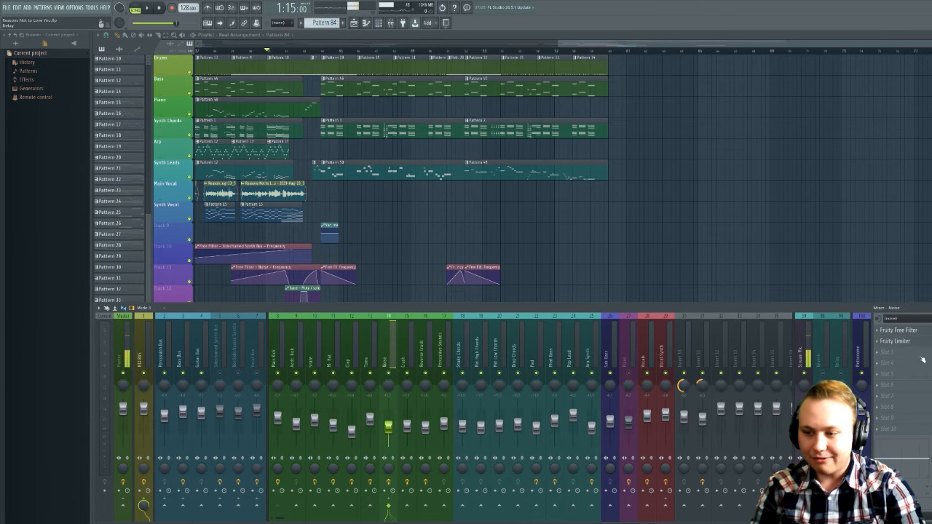
left_click(899, 330)
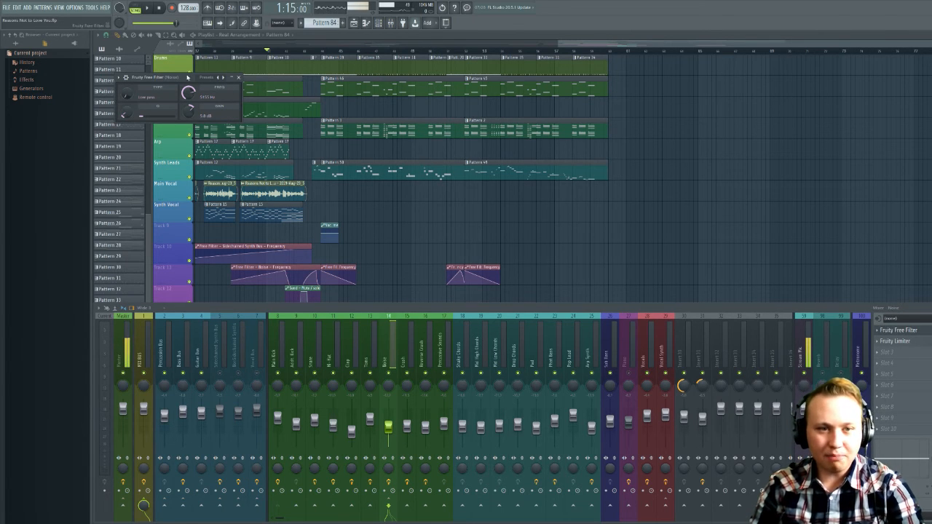
left_click_drag(178, 78, 350, 112)
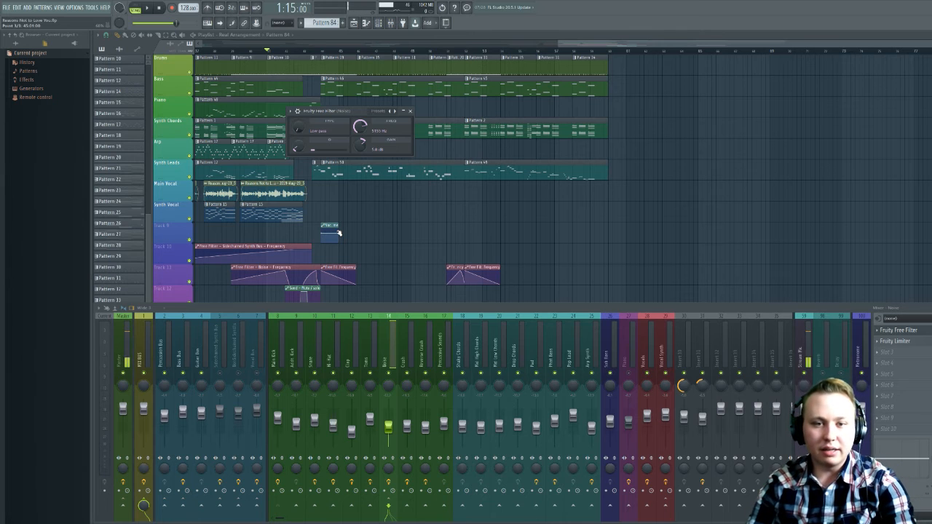
- Play the build-up from 1:11:25, unmute the synth buses and Piano in the mixer, and play it again
left_click(232, 52)
key("space")
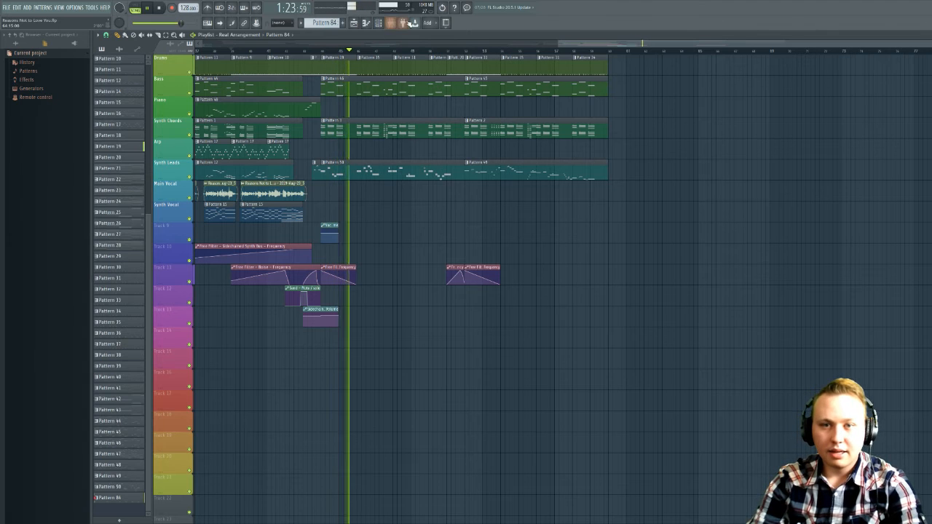
left_click(390, 23)
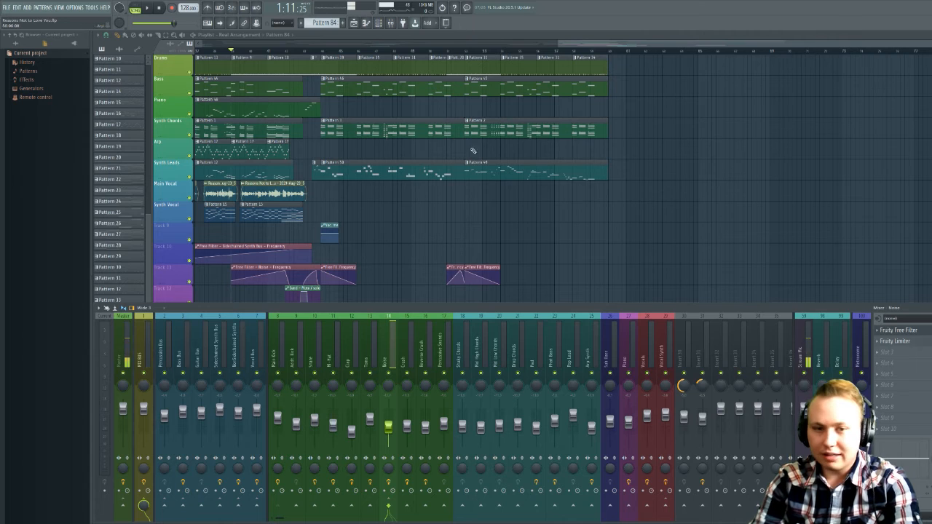
key("space")
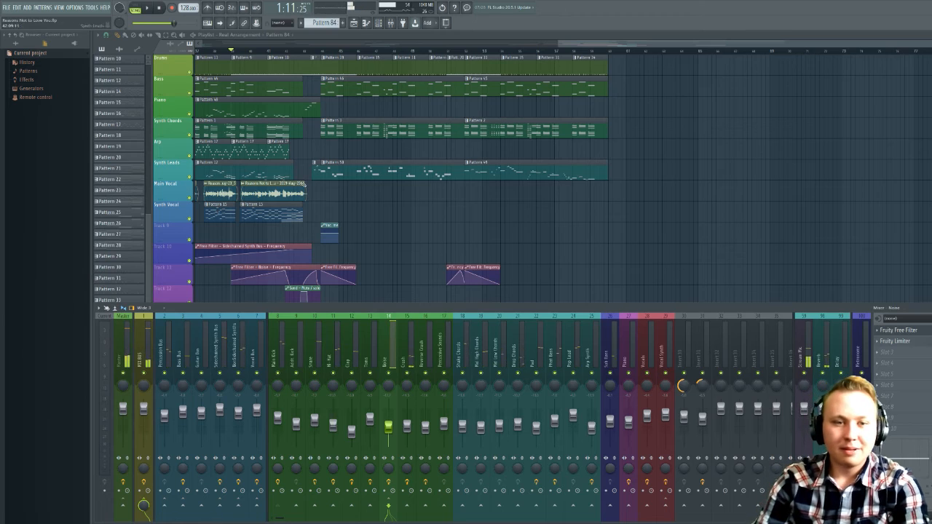
- Hide the mixer and select the group of automation clips around the build-up and drop in the Playlist
scroll(352, 199, "left", 10)
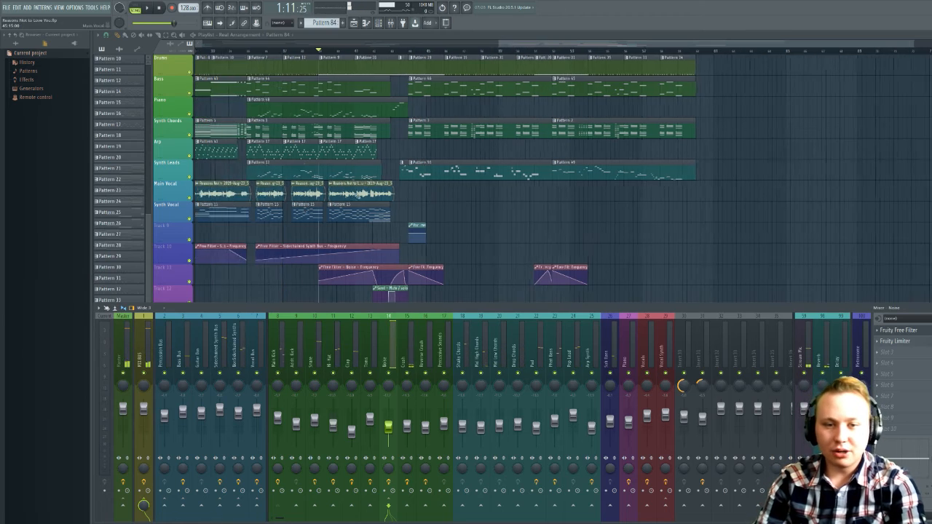
key("F9")
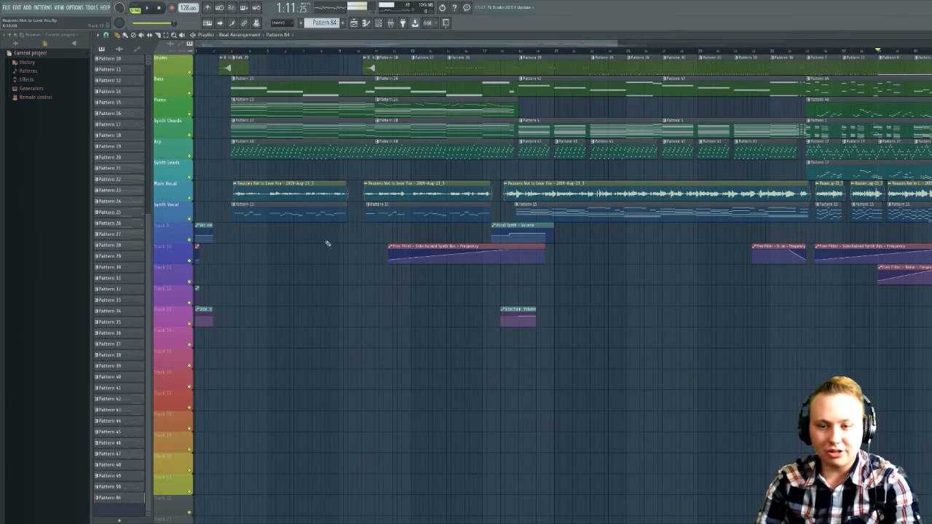
scroll(491, 327, "right", 8)
scroll(506, 337, "right", 3)
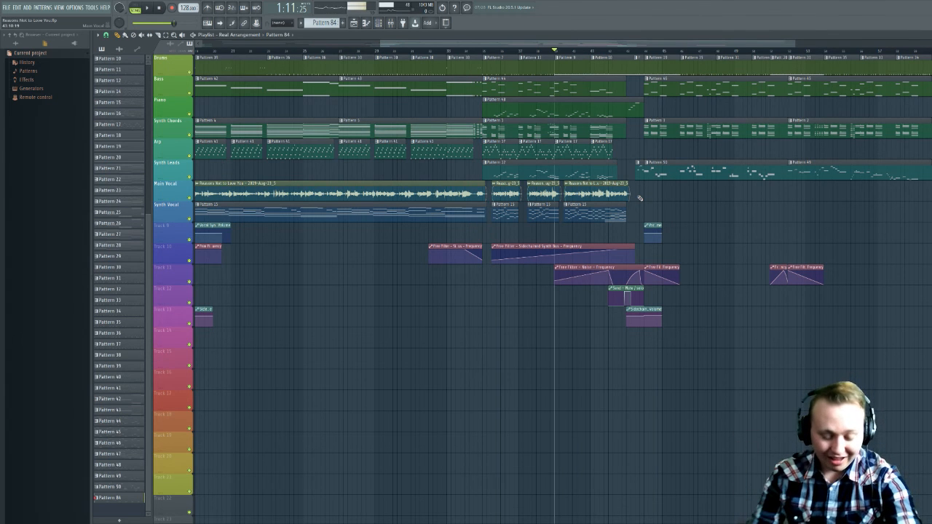
left_click(638, 245)
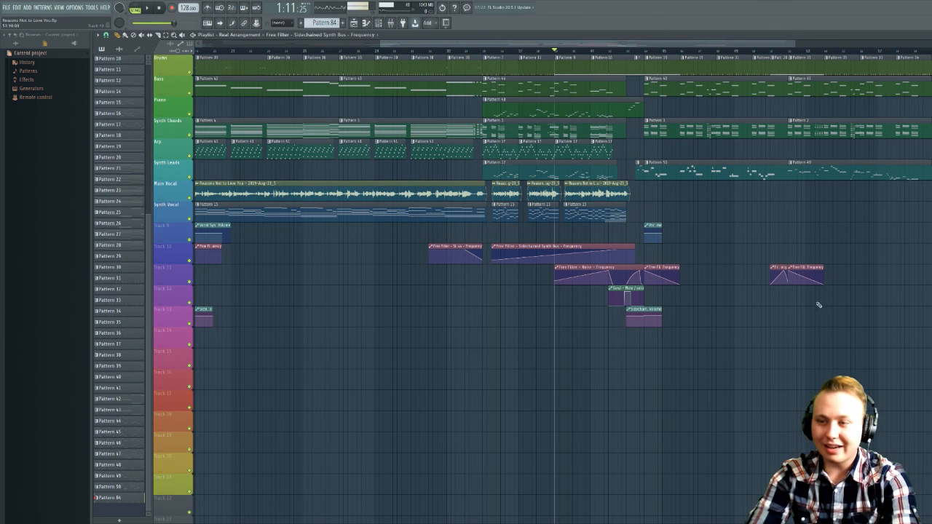
left_click_drag(788, 345, 455, 232)
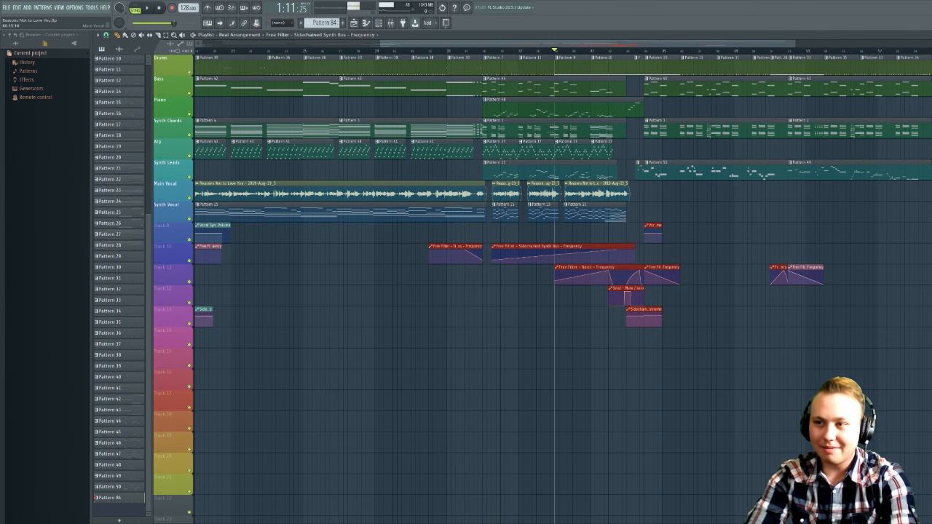